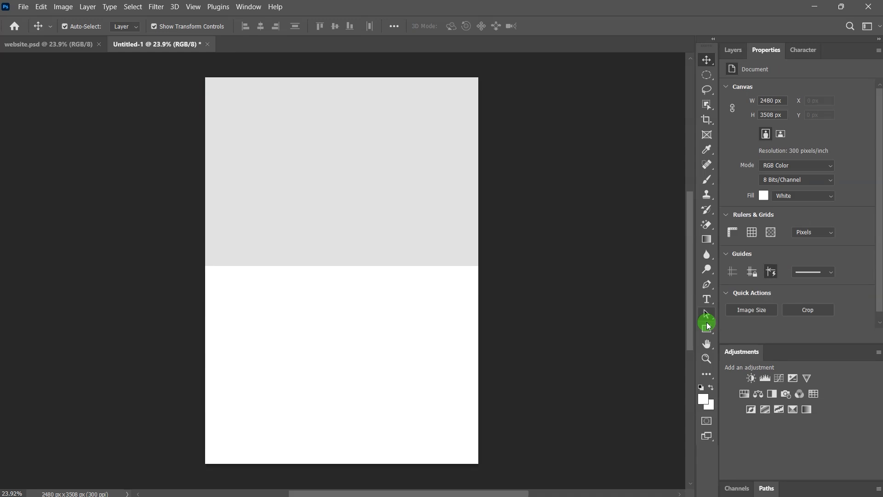
Step: Draw a white 2527 × 1660 px rectangle over the lower half of the poster
click(707, 329)
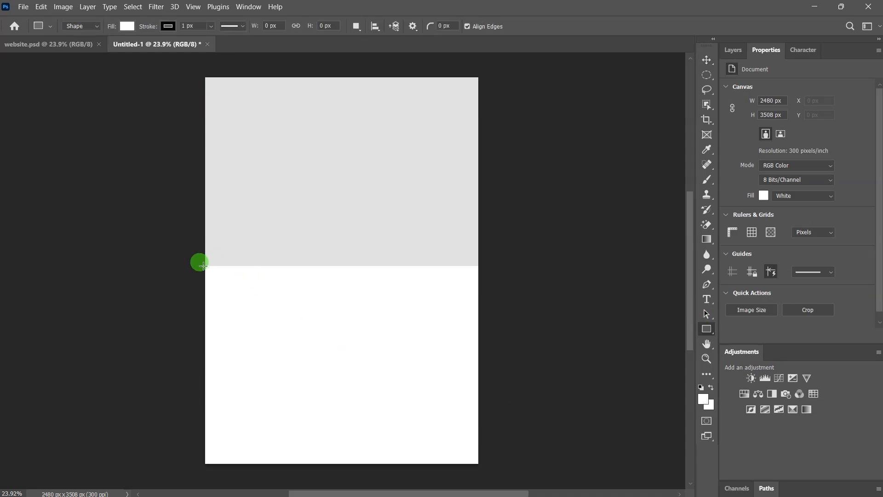
drag(202, 264, 480, 447)
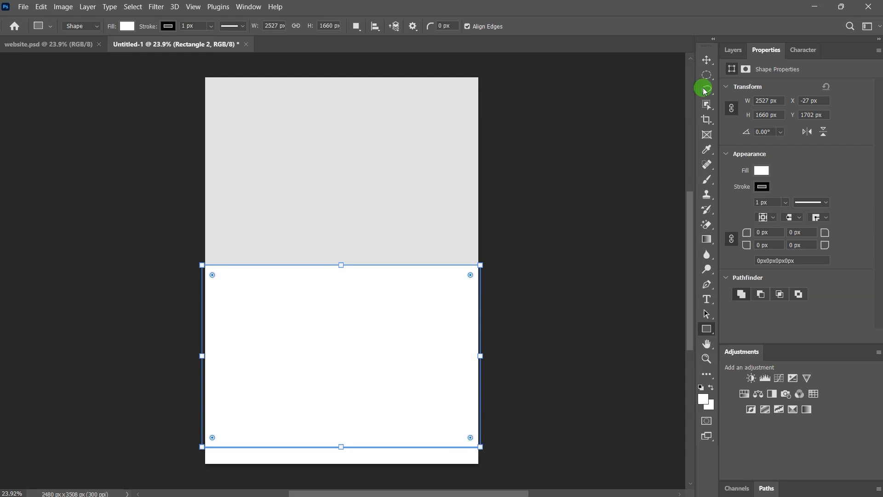
Step: Remove the rectangle's stroke and give it a linear gradient fill at angle 0
click(707, 60)
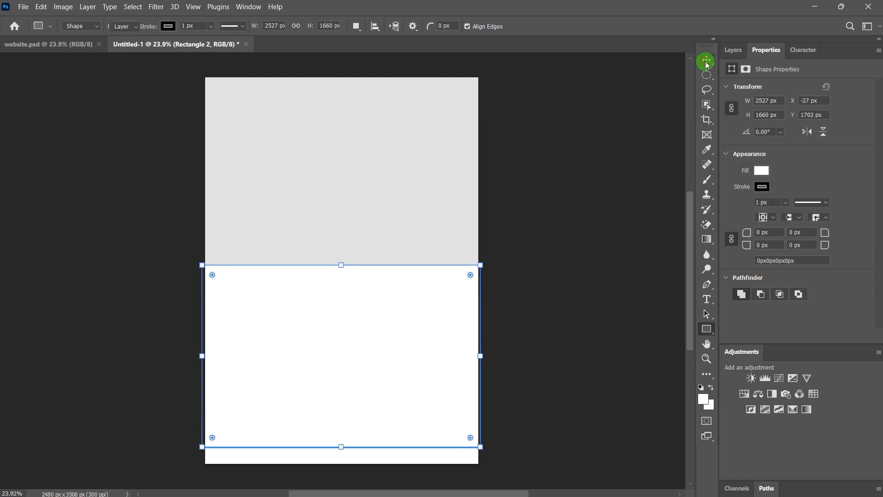
click(762, 186)
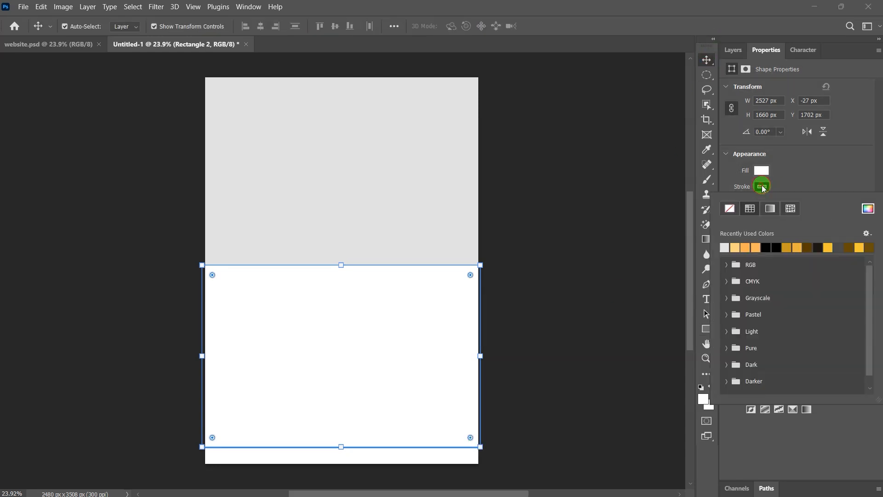
click(729, 210)
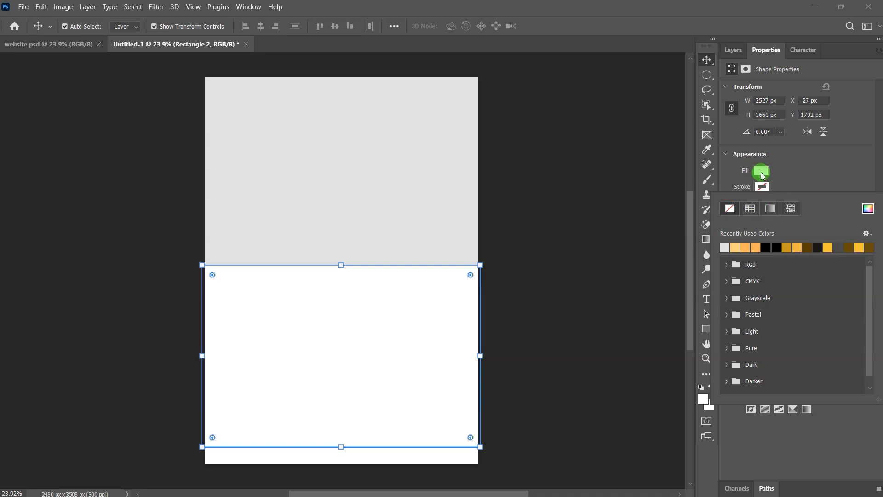
click(761, 173)
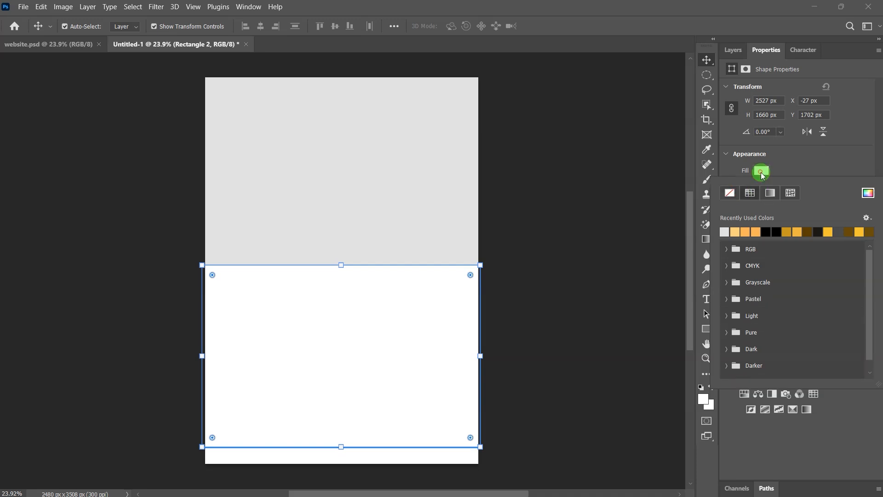
click(771, 193)
click(827, 335)
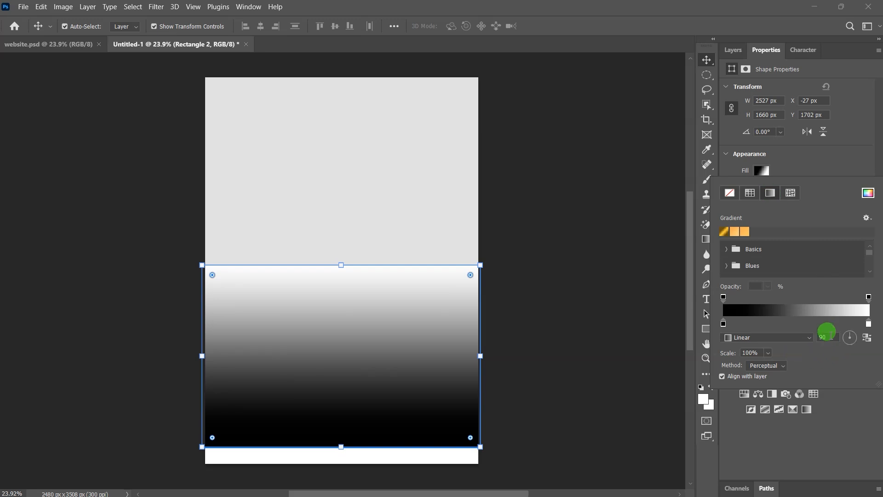
text(0)
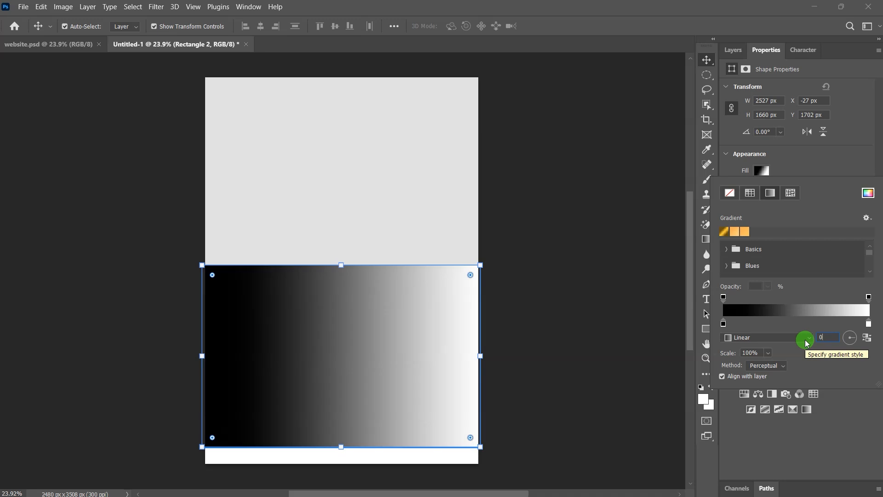
Step: Set the gradient's left colour stop to #ffb359
double_click(723, 324)
click(786, 452)
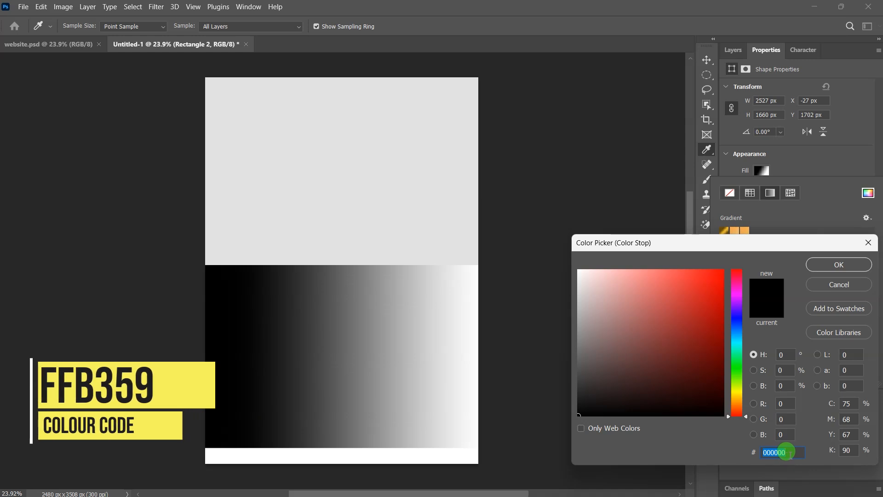
text(ffb359)
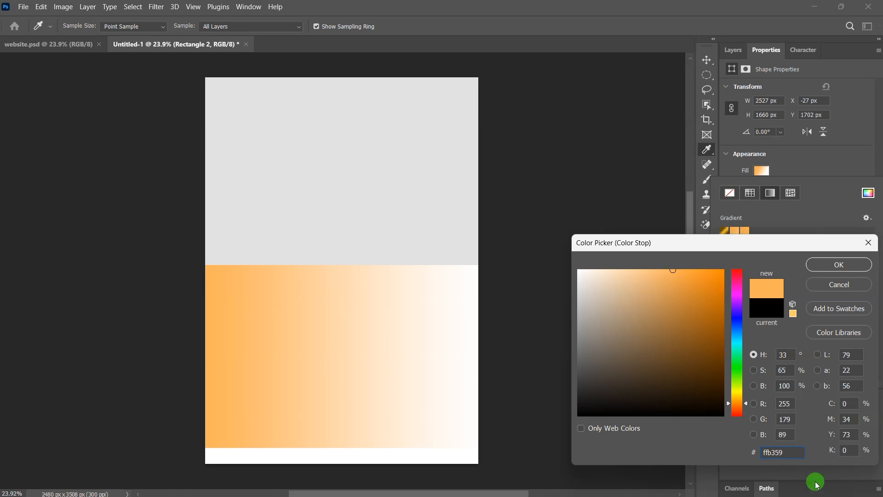
click(840, 264)
click(809, 321)
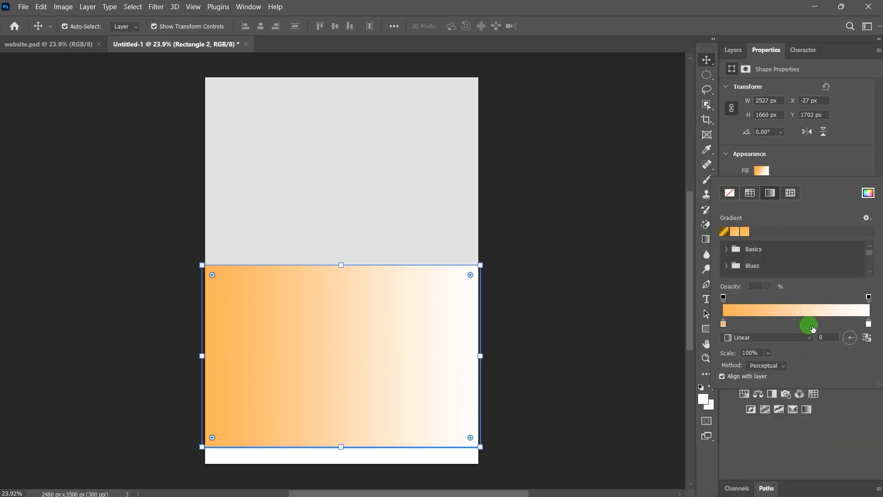
Step: Set the right colour stop to #ffd07d and reverse the gradient direction
double_click(868, 324)
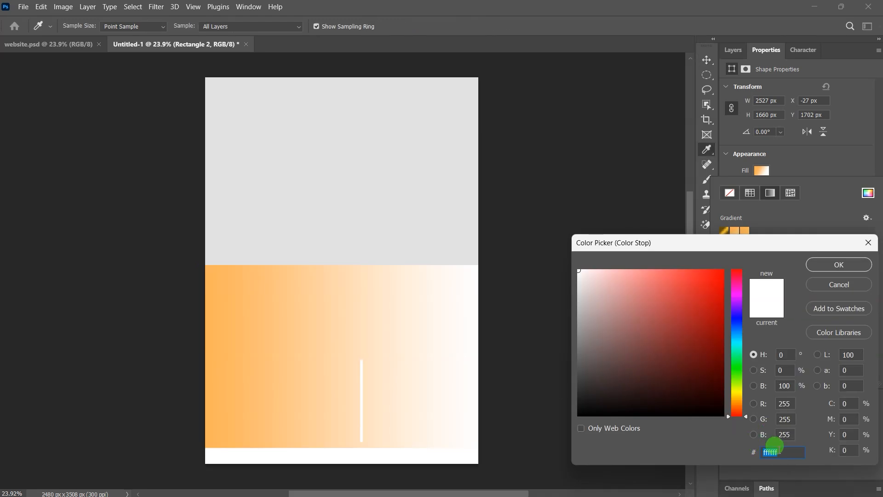
drag(761, 452, 786, 453)
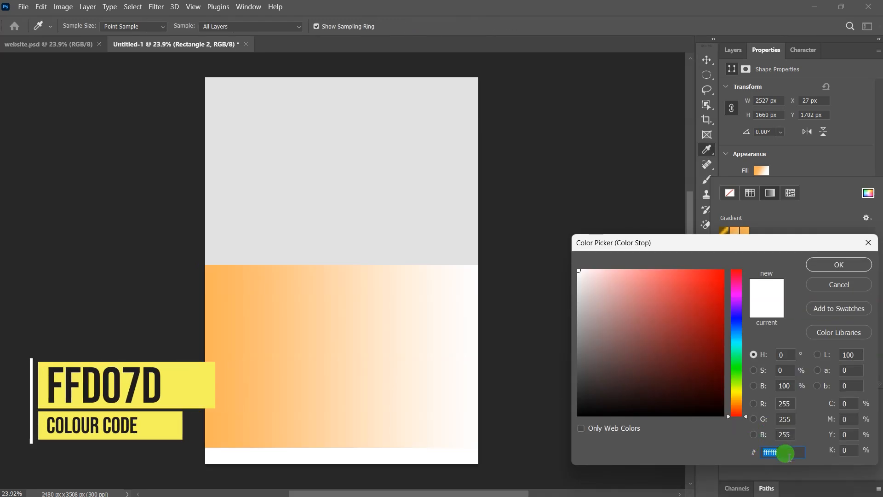
text(ffd)
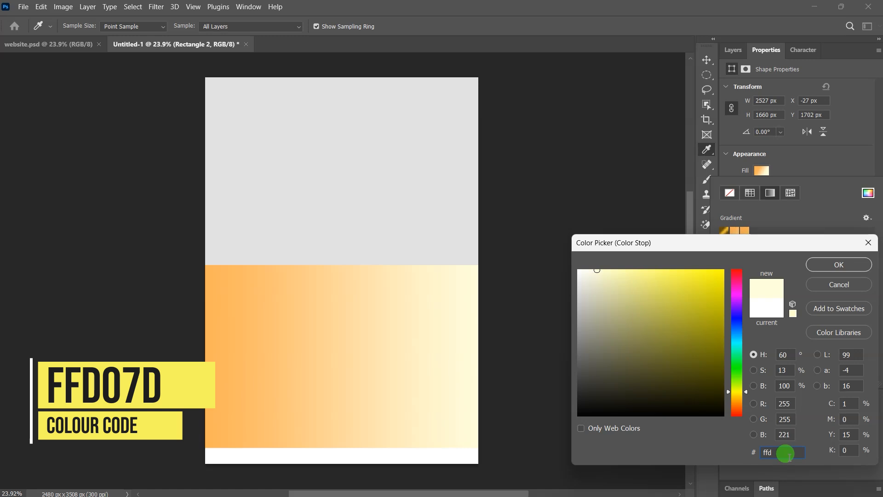
text(07d)
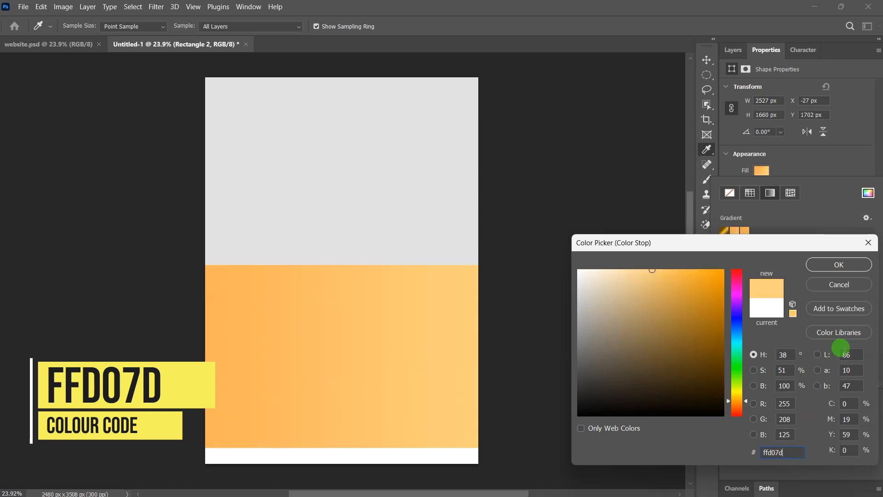
click(840, 275)
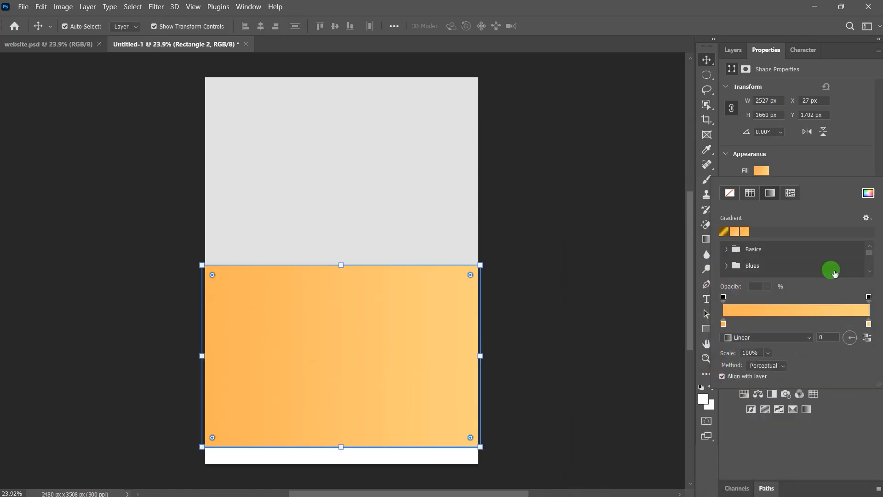
click(866, 339)
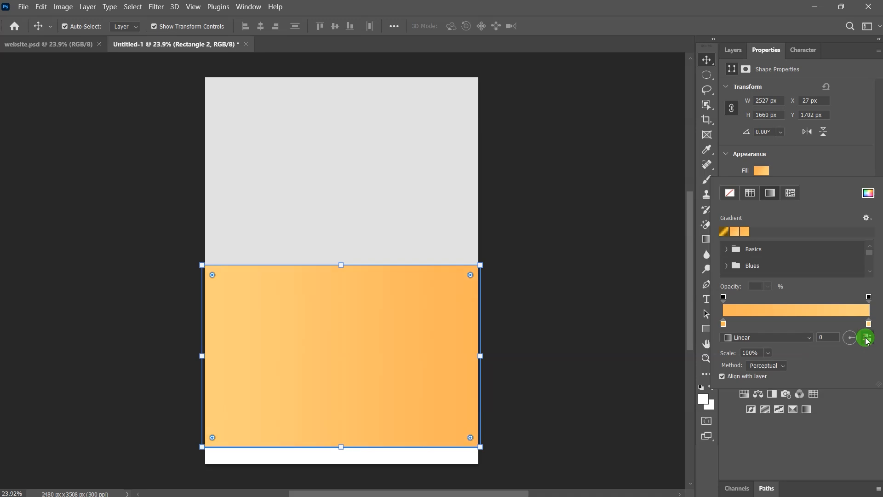
click(705, 60)
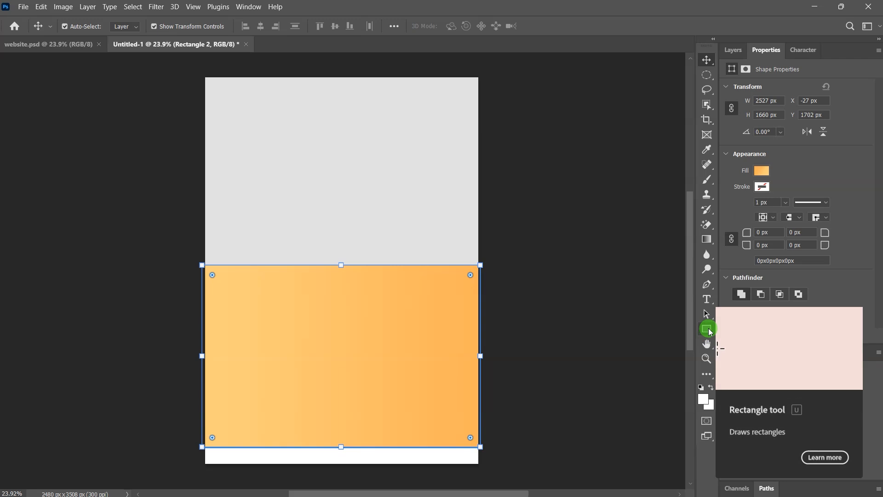
click(707, 329)
Step: Draw a thin rectangle strip along the poster's bottom edge and nudge it up slightly
click(749, 329)
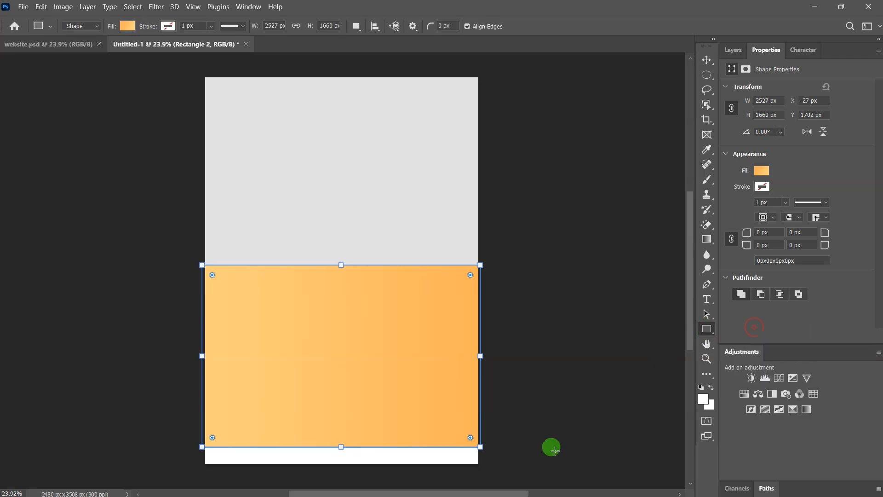
drag(482, 464, 203, 447)
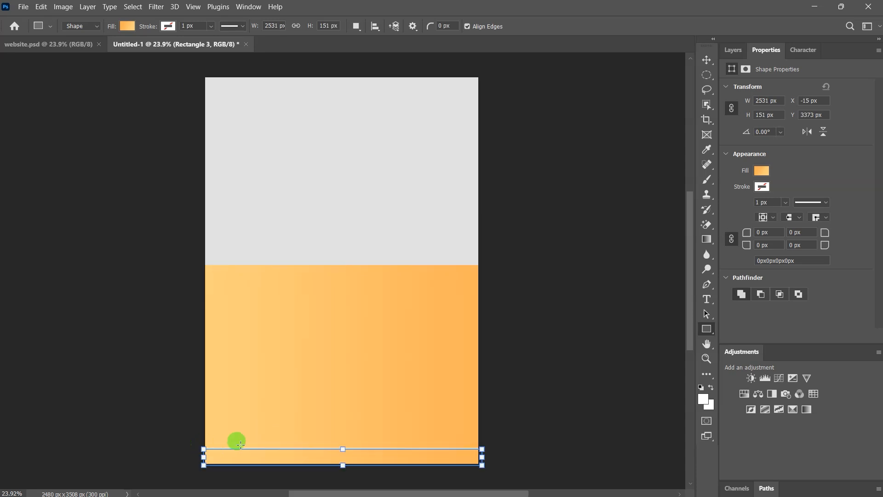
click(706, 59)
key(shift+Up)
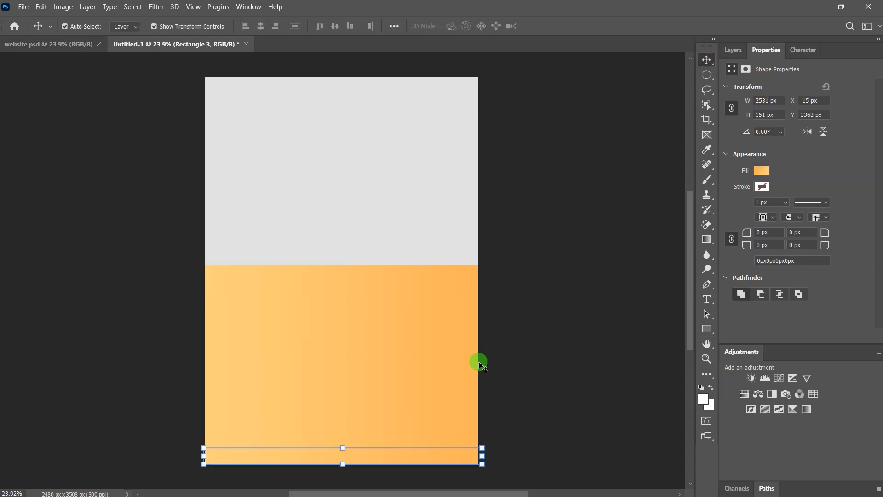
Step: Set the strip's gradient end stops to dark gold #694d08 and #674a08
click(762, 173)
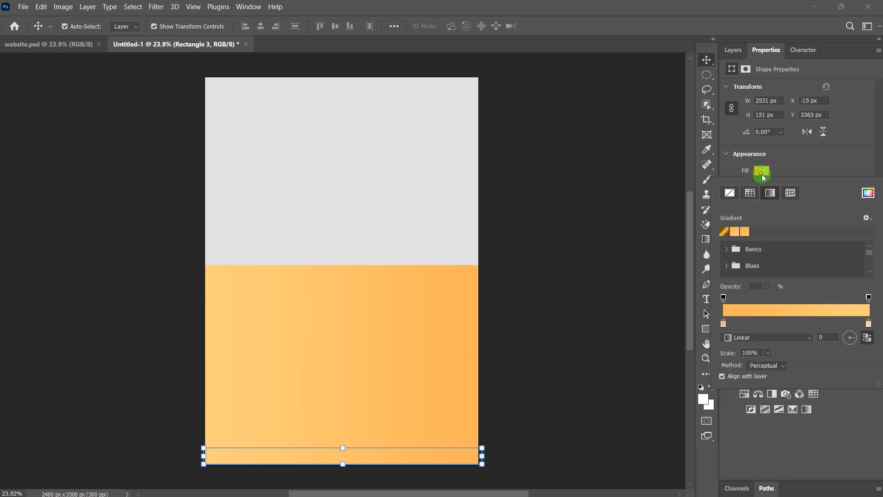
double_click(724, 324)
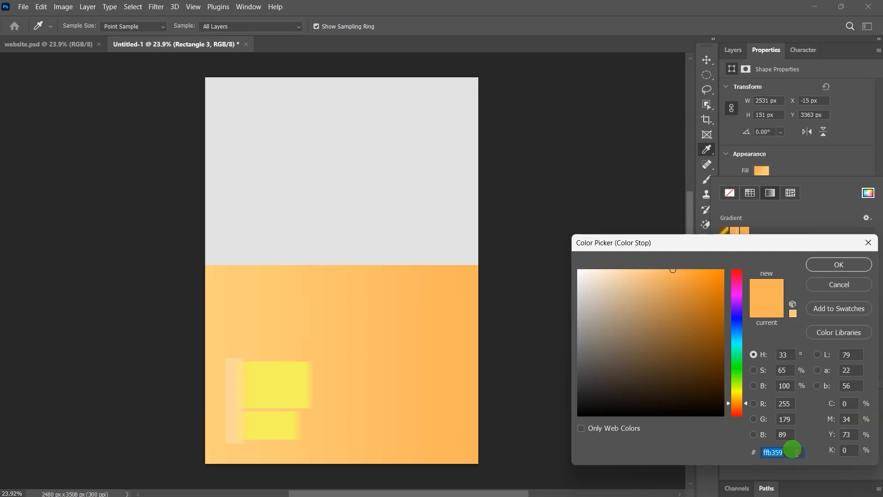
text(6)
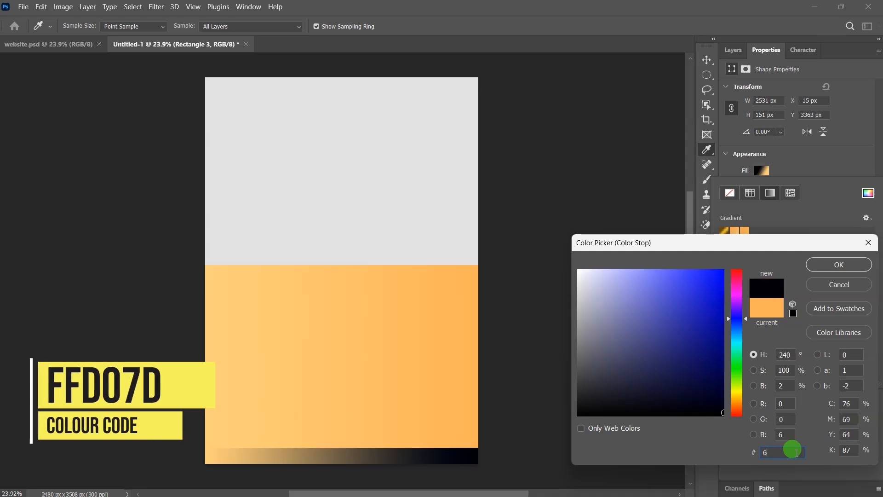
text(94)
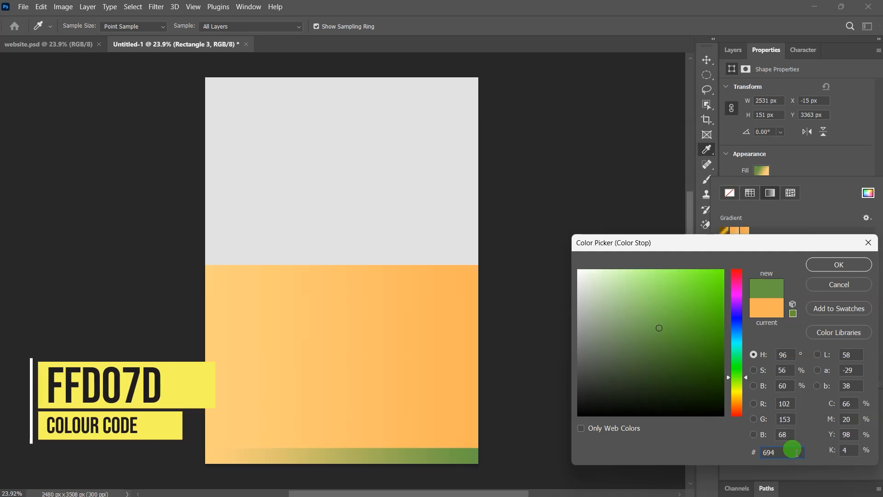
text(d08)
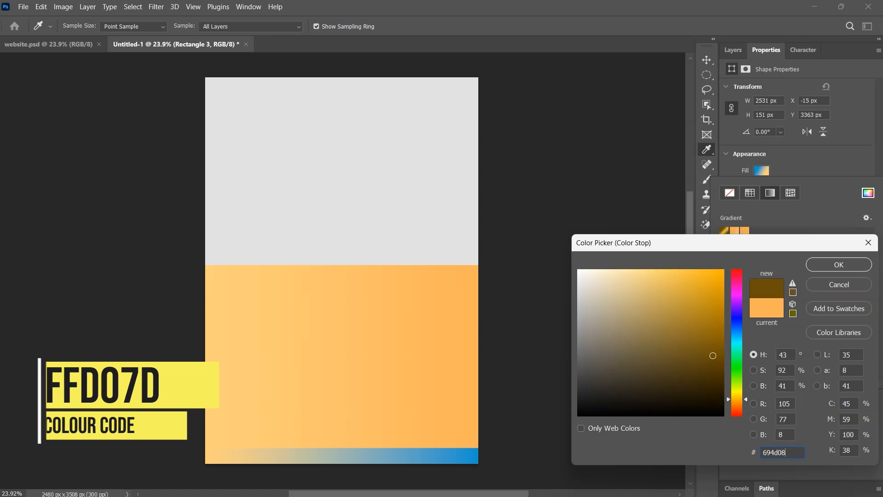
click(836, 271)
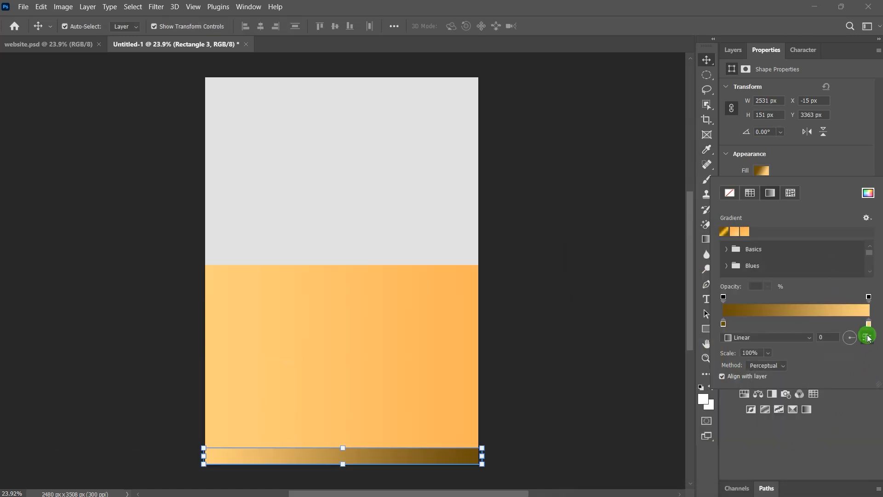
double_click(868, 325)
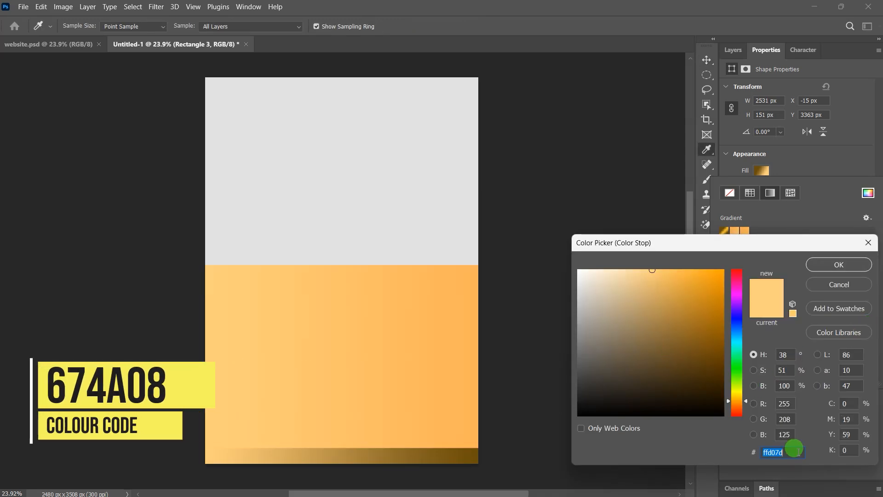
text(67)
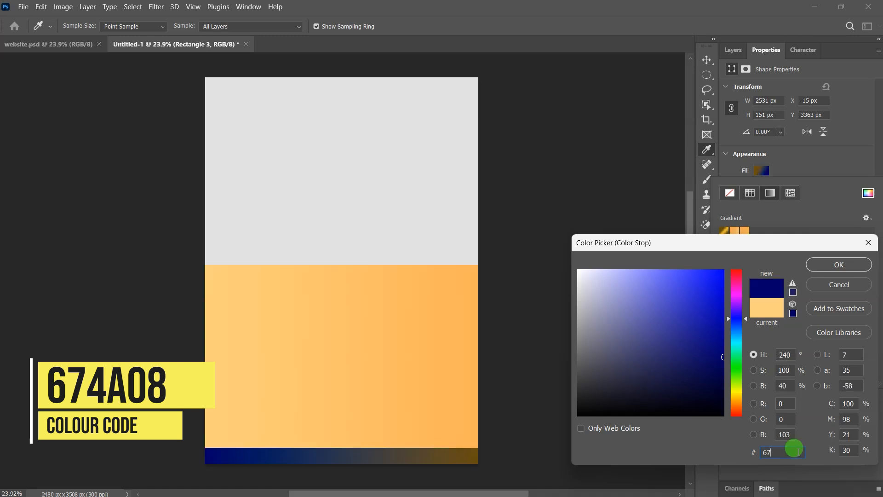
text(4)
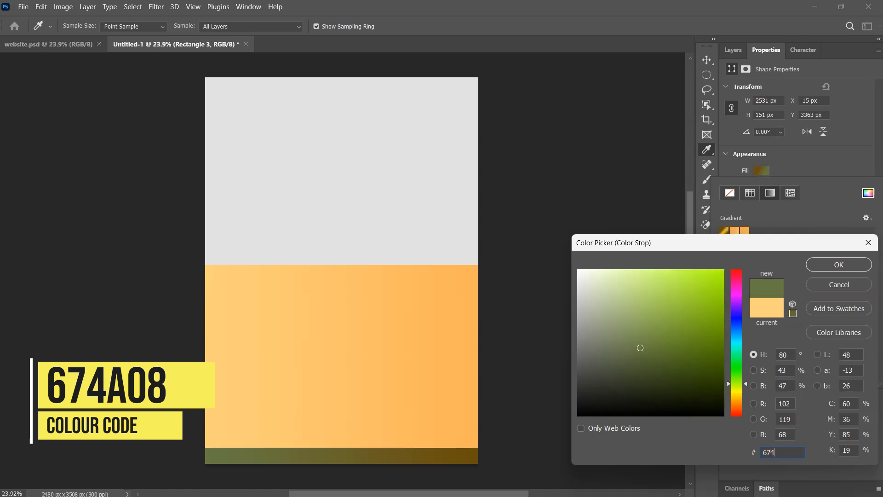
text(a08)
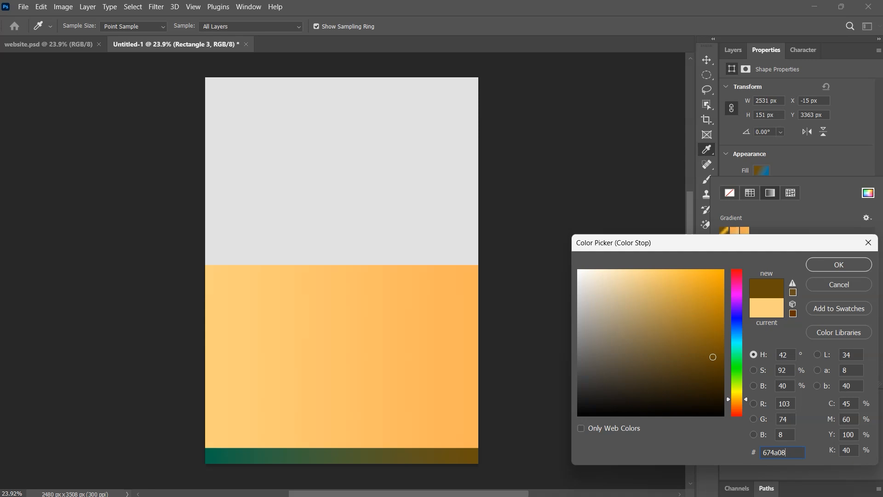
click(843, 267)
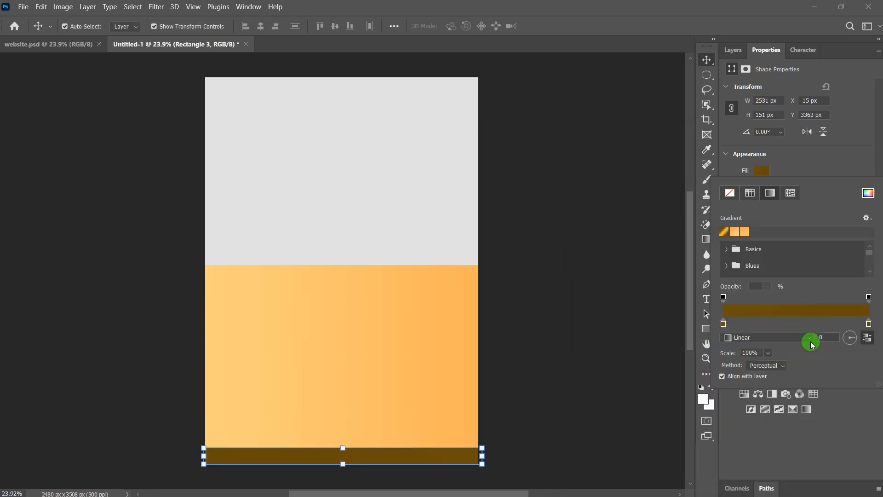
Step: Add a middle gradient stop coloured #f5c231 and deselect the bar
click(795, 322)
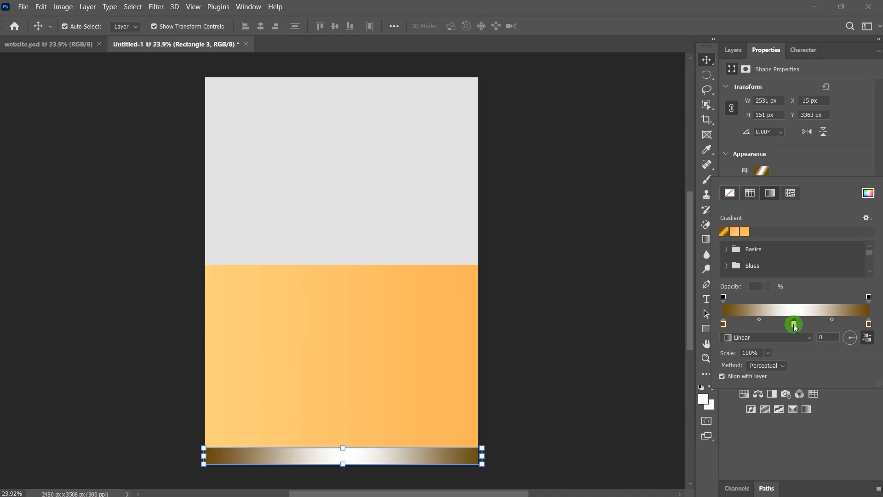
double_click(795, 325)
double_click(788, 452)
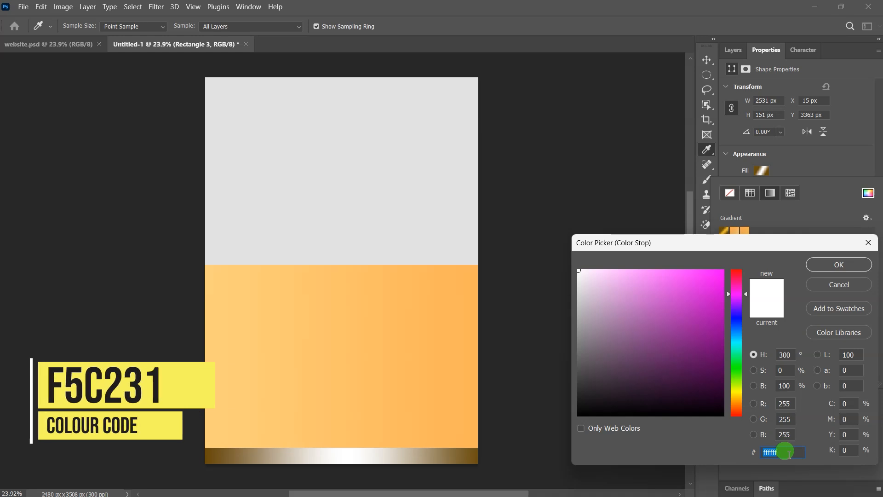
text(f5c)
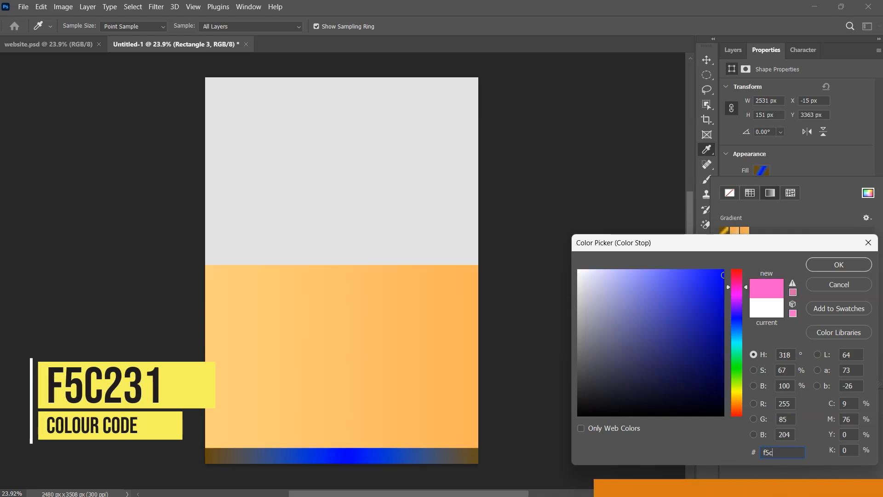
text(231)
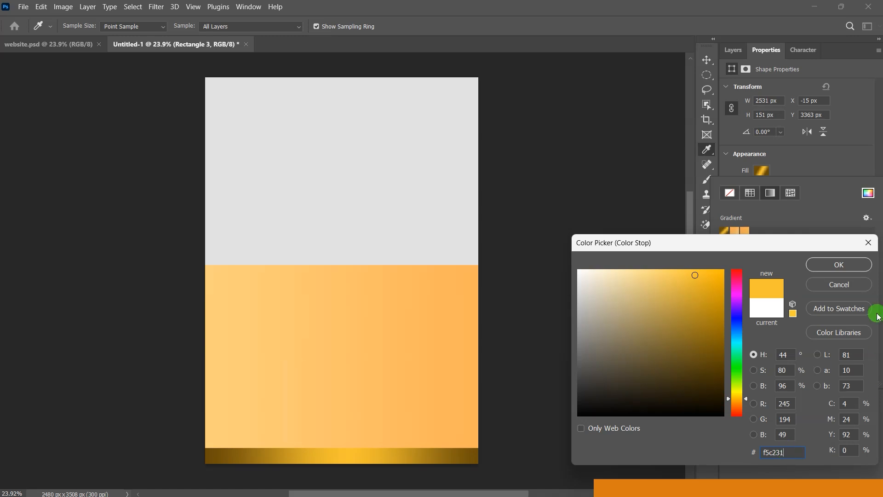
click(849, 271)
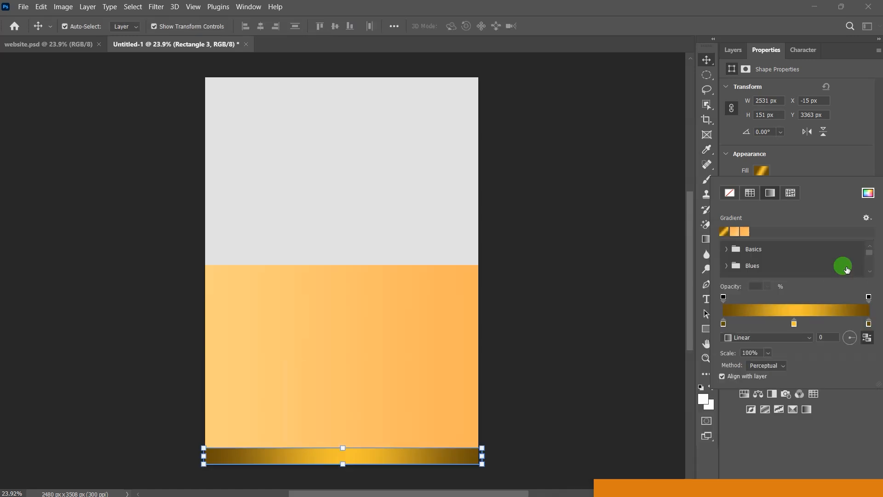
click(575, 332)
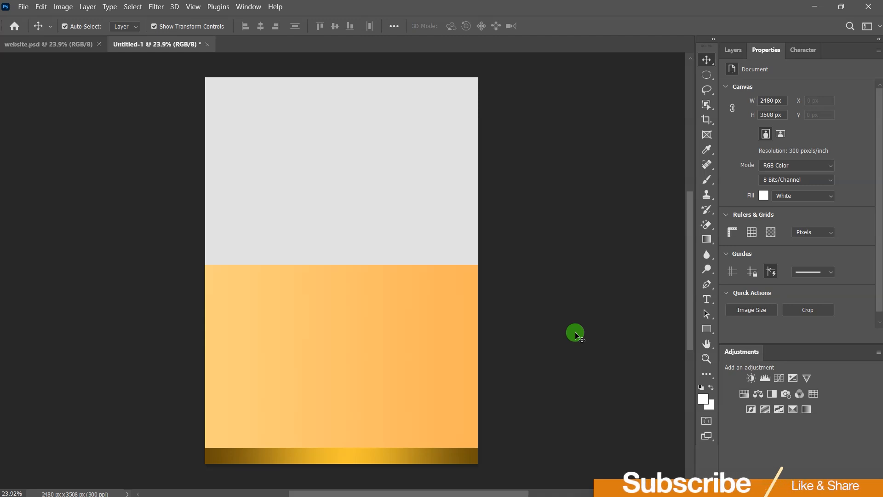
Step: Drag the white flowers background image from the yt folder onto the Photoshop canvas
key(alt+Tab)
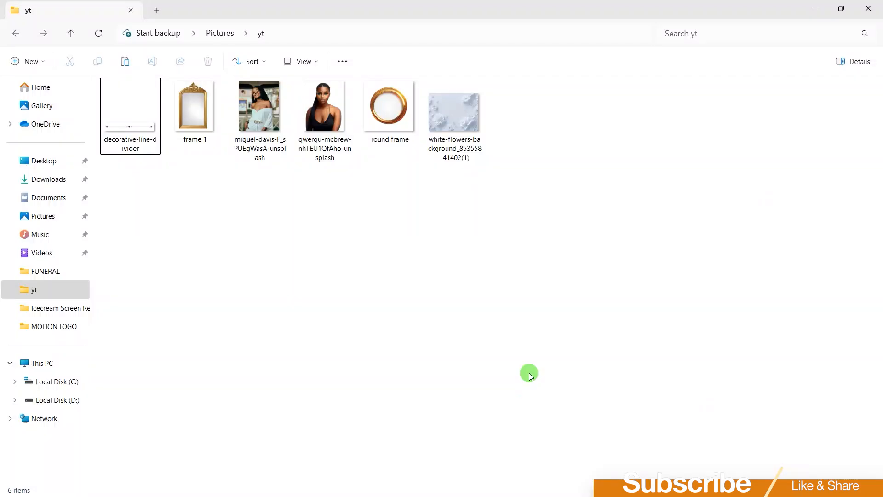
click(841, 8)
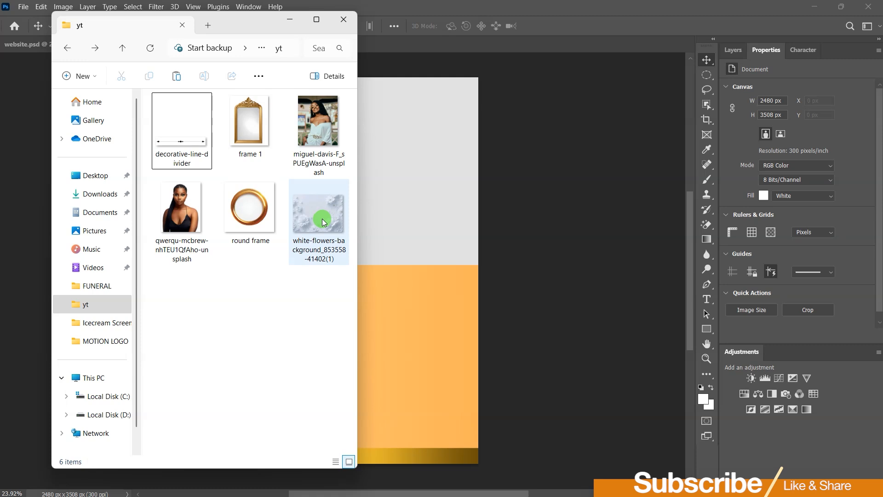
drag(313, 221, 401, 190)
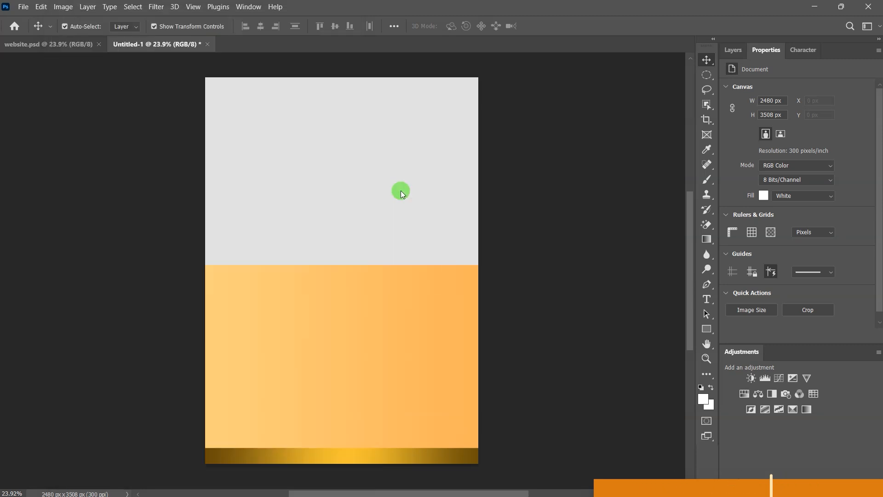
Step: Move the flowers image to the top and scale it to 87.27% (2276 × 1709 px)
drag(335, 223, 335, 134)
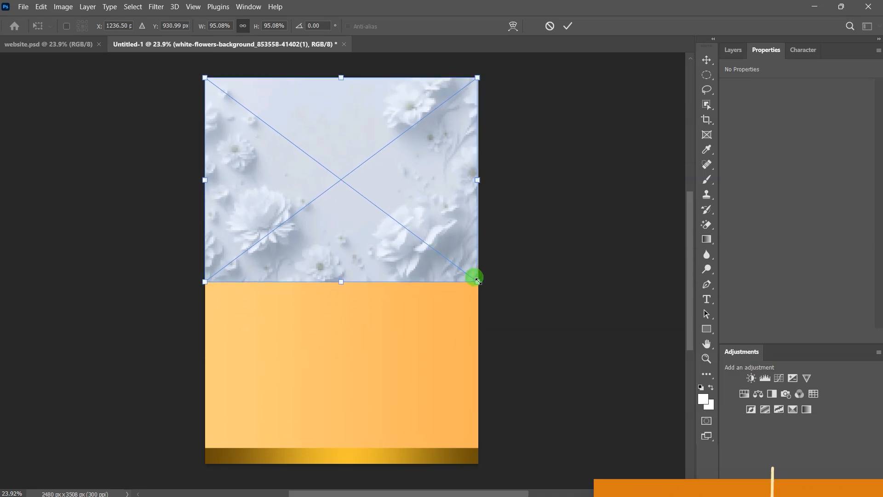
drag(477, 281, 455, 270)
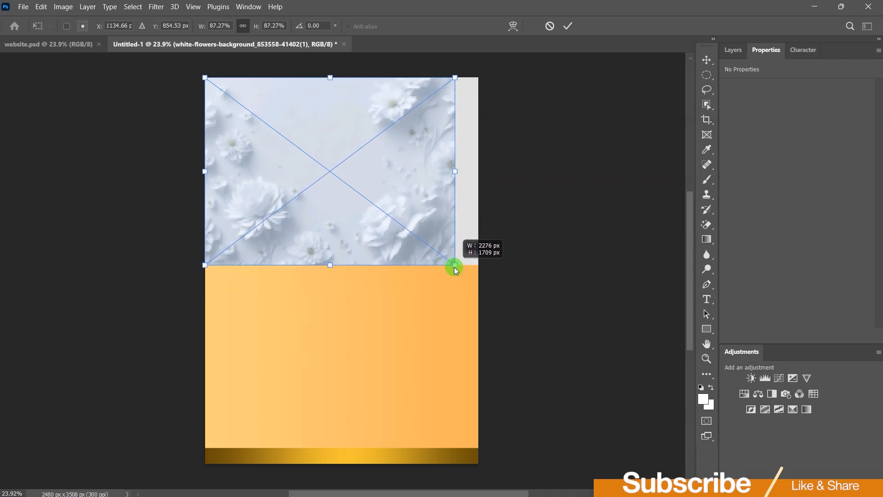
drag(455, 270, 455, 270)
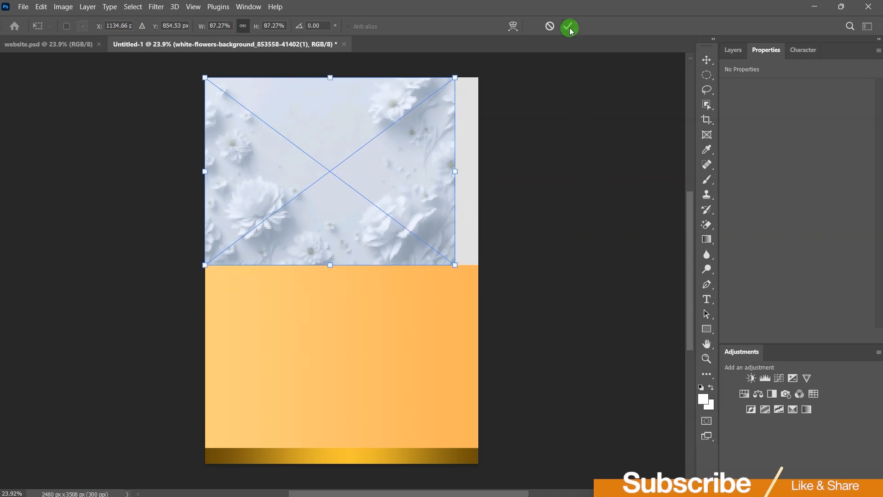
click(569, 27)
Step: Choose the Eraser Tool and add a layer mask to the flowers layer
click(707, 224)
right_click(707, 225)
click(757, 229)
click(733, 51)
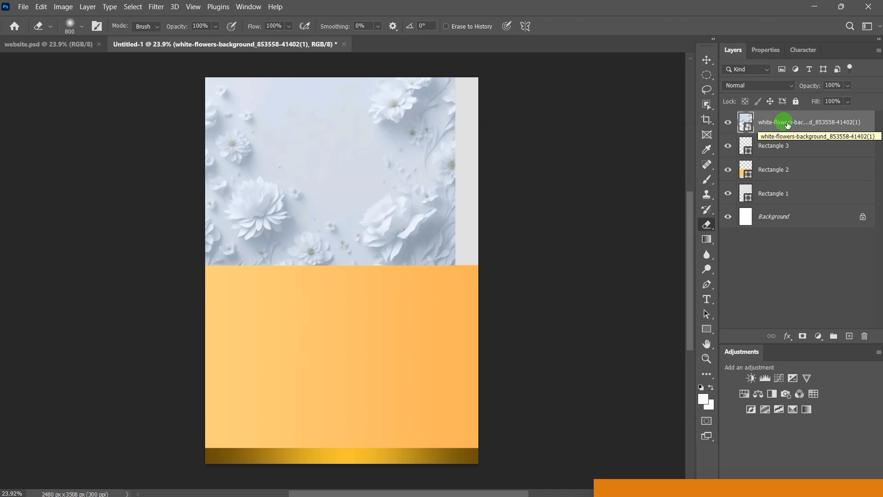
click(803, 336)
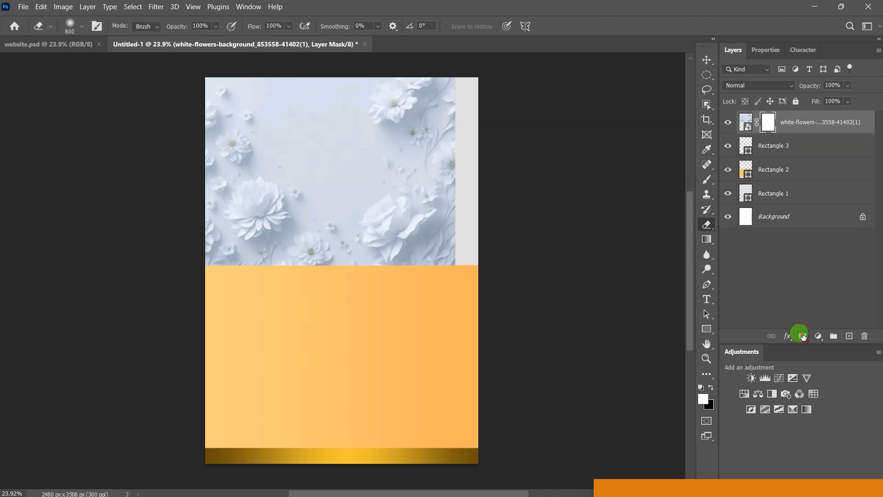
Step: With a soft brush, mask out the flowers on the right and lower left
right_click(445, 172)
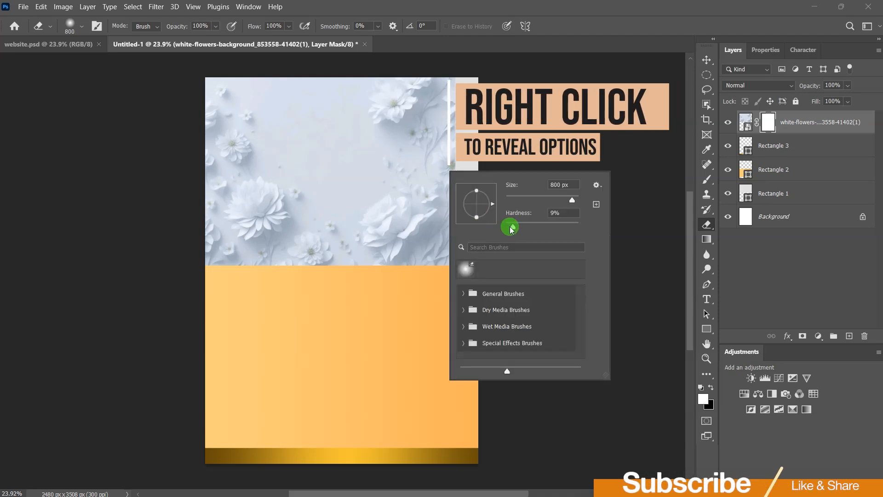
click(505, 228)
click(534, 116)
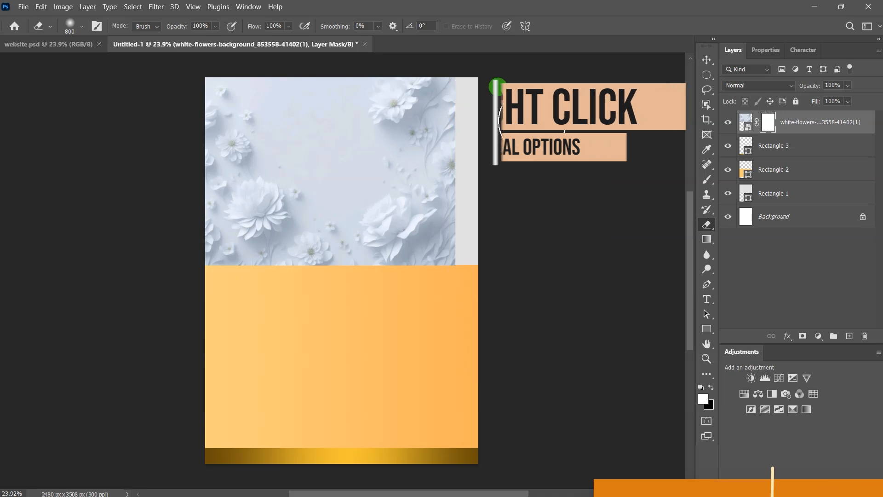
mouse_move(460, 87)
mouse_down()
mouse_move(451, 224)
mouse_move(431, 238)
mouse_move(406, 231)
mouse_move(396, 216)
mouse_move(421, 144)
mouse_move(406, 144)
mouse_move(401, 127)
mouse_move(409, 99)
mouse_move(428, 99)
mouse_move(386, 101)
mouse_move(415, 169)
mouse_move(397, 211)
mouse_move(402, 241)
mouse_move(371, 250)
mouse_move(388, 229)
mouse_move(355, 89)
mouse_move(481, 159)
mouse_up()
key(bracketright)
key(bracketright)
key(bracketright)
key(bracketright)
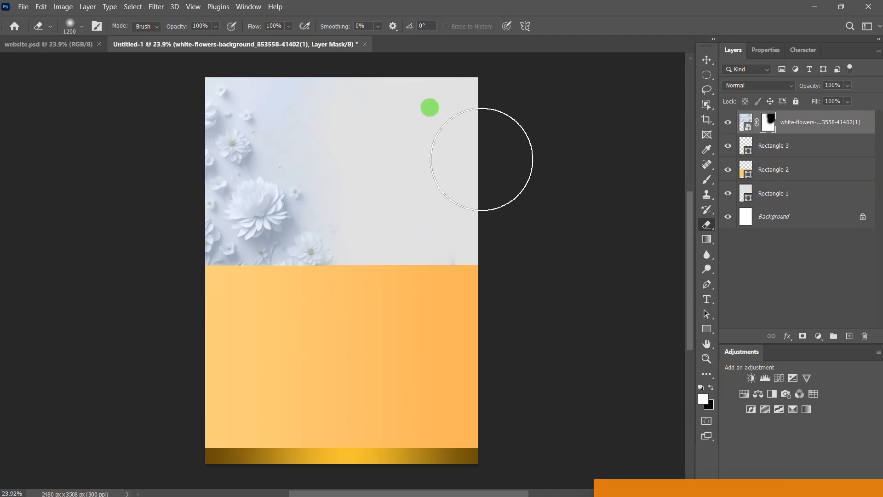
key(bracketleft)
key(bracketleft)
key(bracketleft)
mouse_move(323, 246)
mouse_down()
mouse_move(290, 266)
mouse_move(226, 280)
mouse_move(268, 230)
mouse_move(294, 223)
mouse_move(256, 261)
mouse_up()
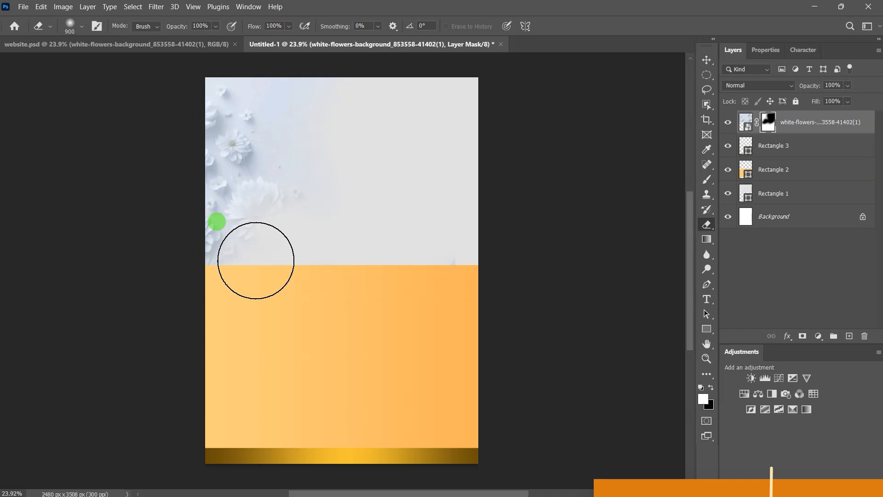
click(708, 60)
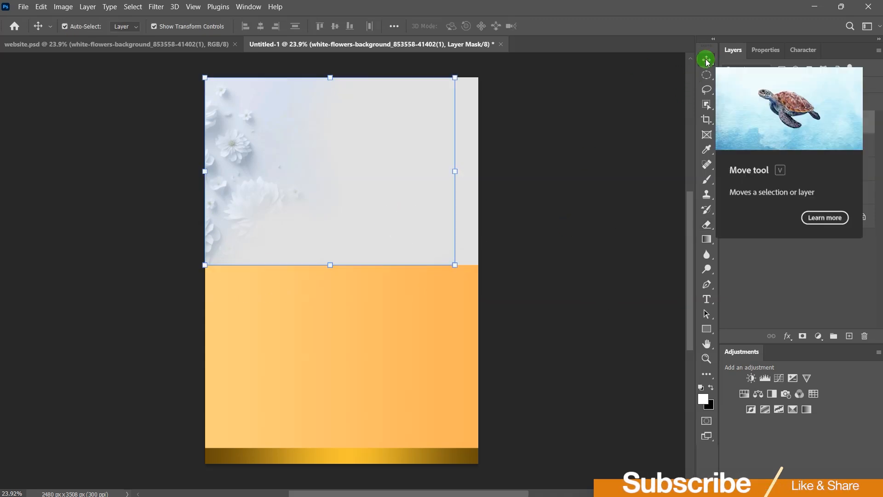
Step: Draw a rectangle covering the top-right area of the poster
click(707, 329)
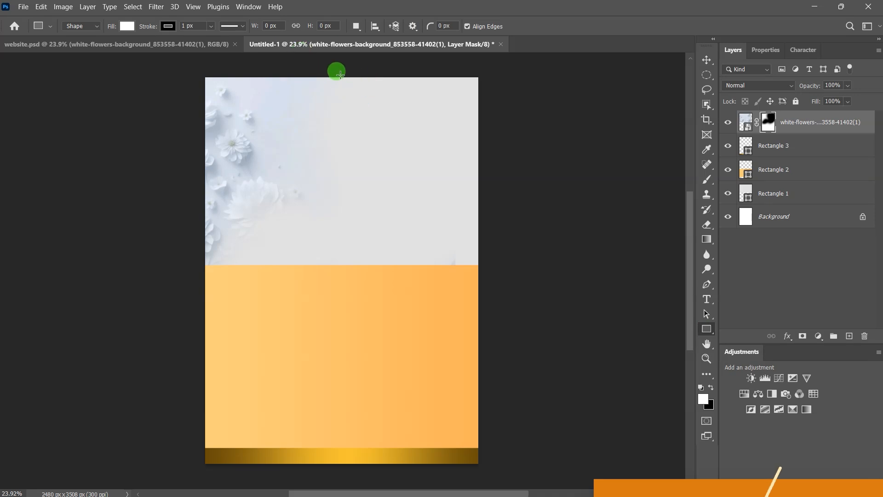
drag(340, 71, 482, 262)
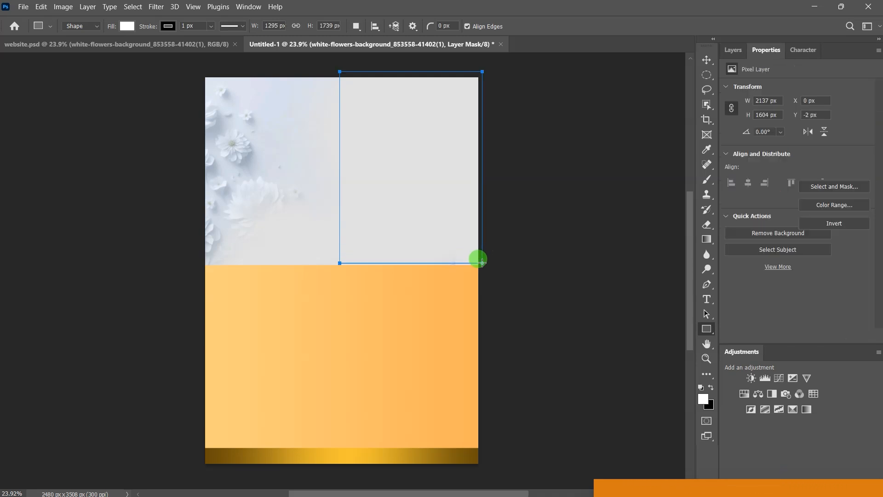
click(707, 61)
click(556, 157)
Step: Fill the new rectangle with dark grey #4c4c4c
click(442, 132)
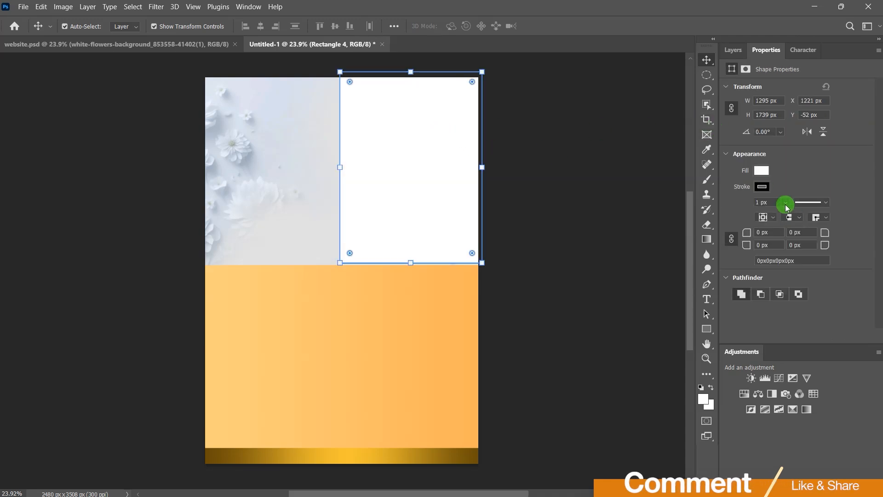
click(761, 172)
click(868, 192)
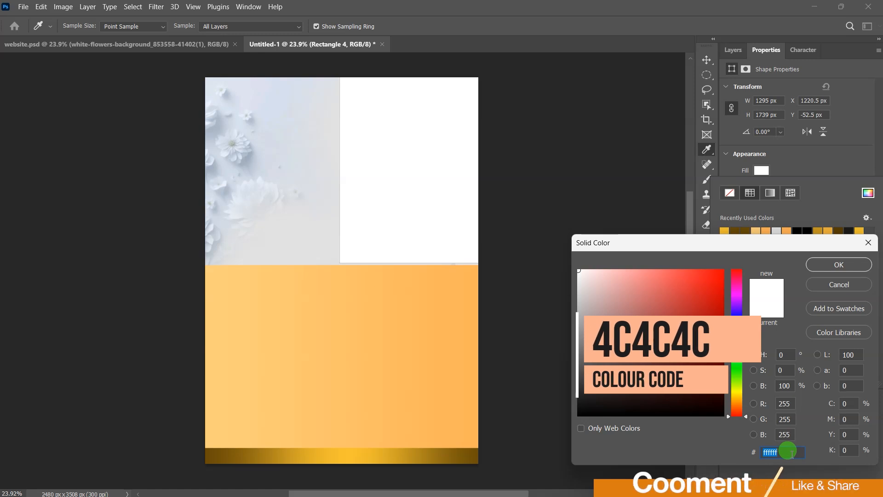
text(4c4c4c)
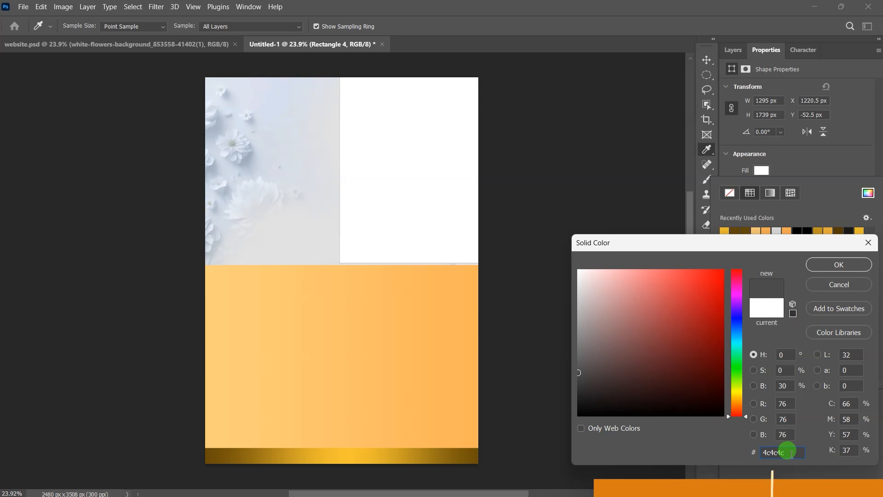
click(845, 270)
key(v)
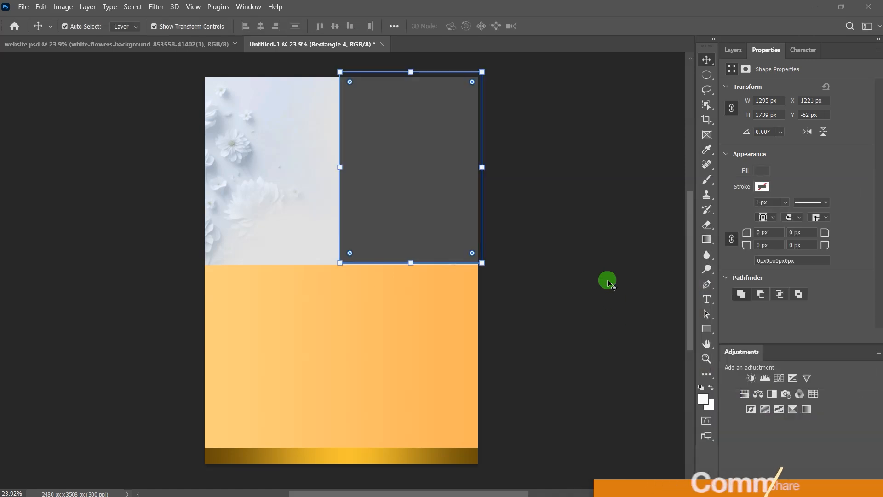
Step: Apply Bevel & Emboss to Rectangle 4 with the Tree Tile 4 pattern as texture
click(736, 50)
click(761, 116)
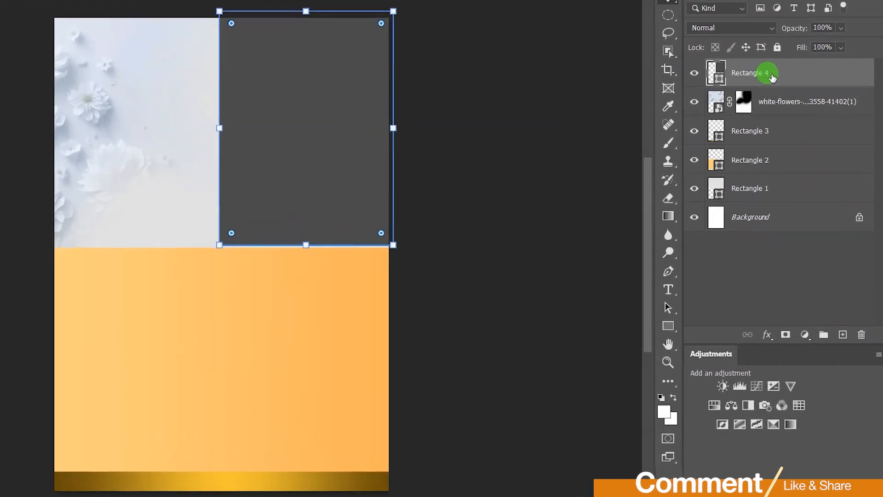
click(767, 334)
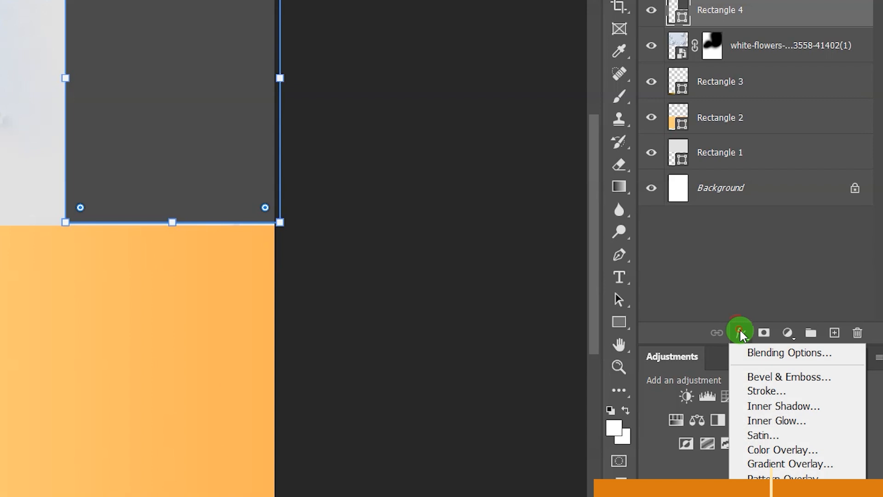
click(759, 352)
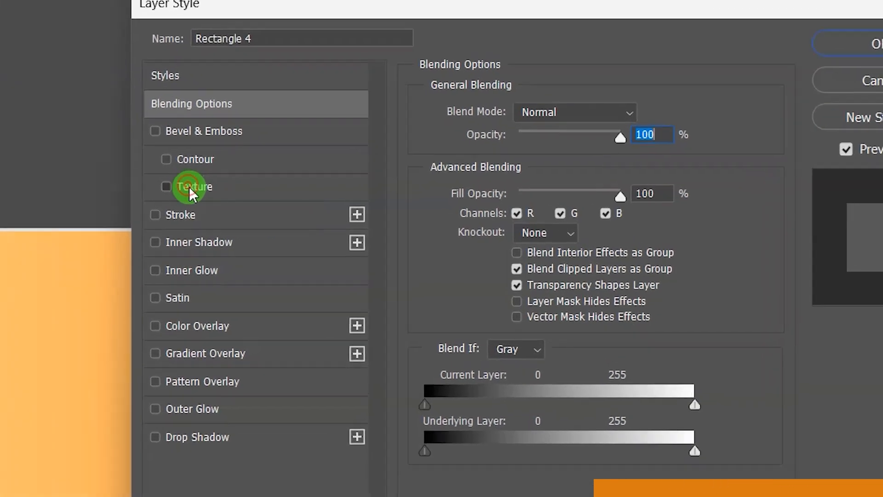
click(231, 189)
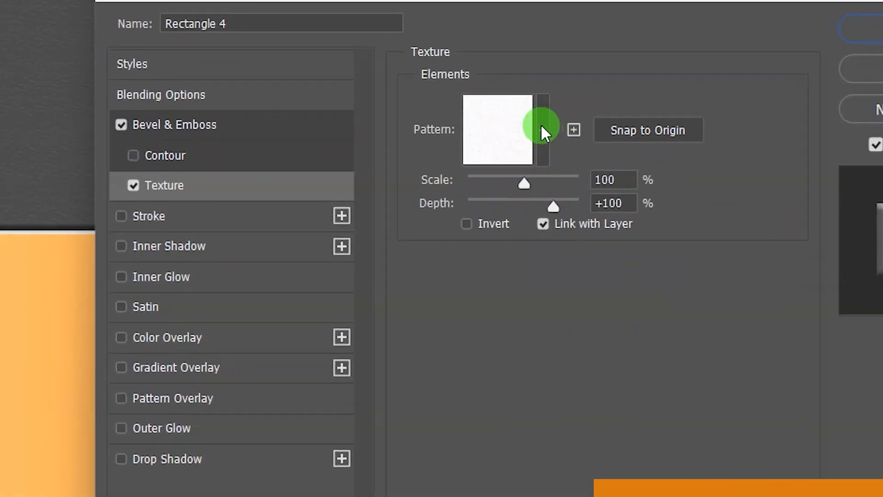
click(543, 131)
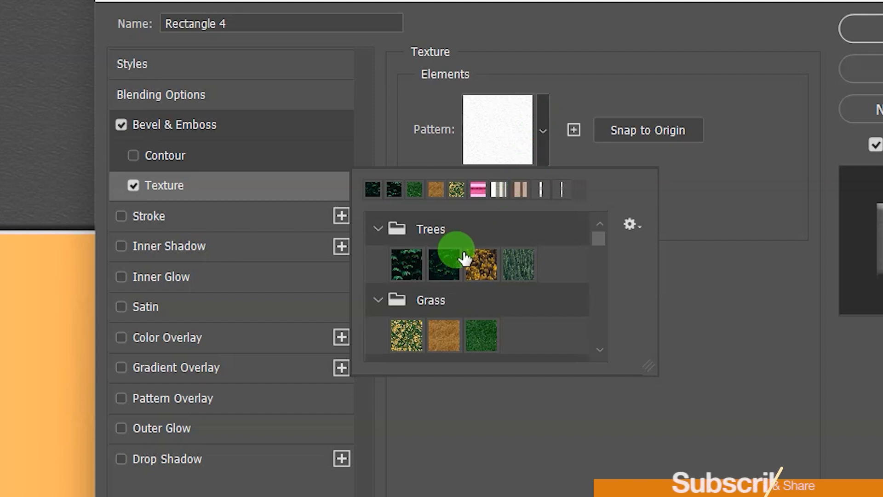
click(377, 227)
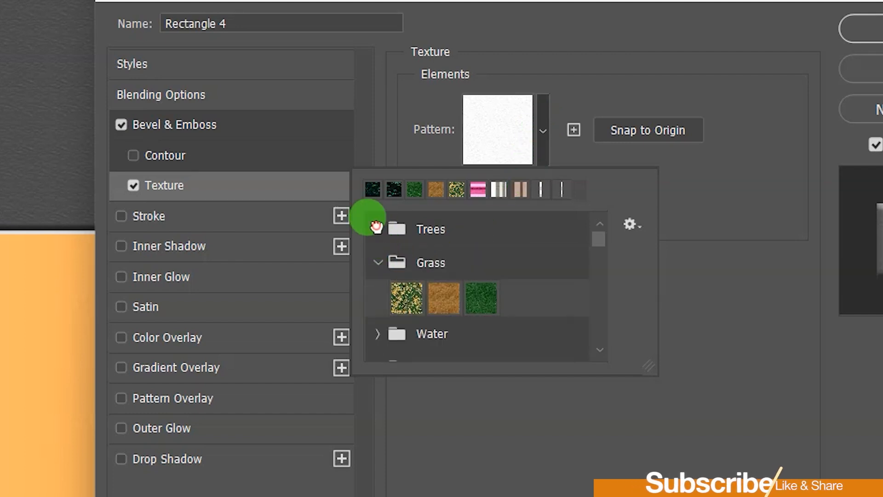
click(378, 229)
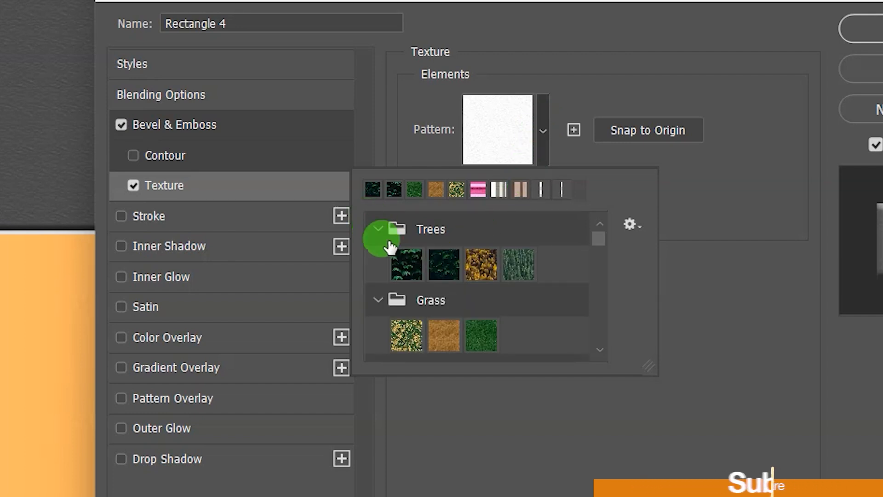
click(405, 275)
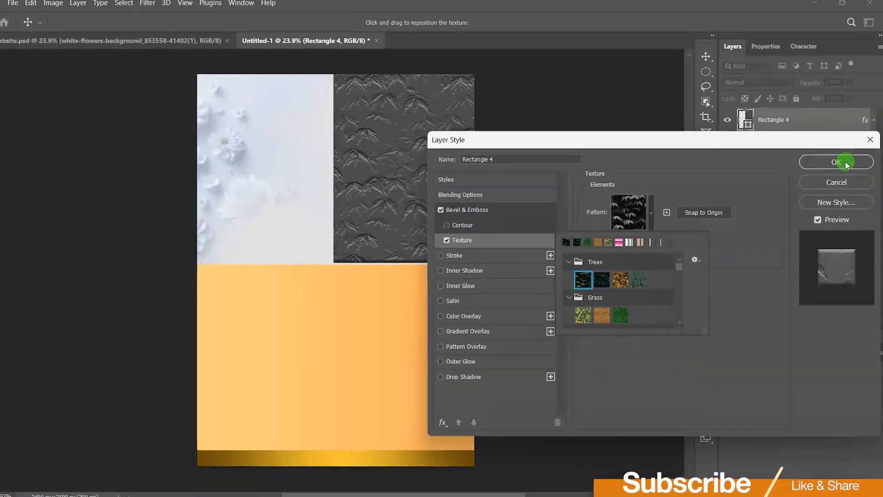
click(862, 118)
click(862, 117)
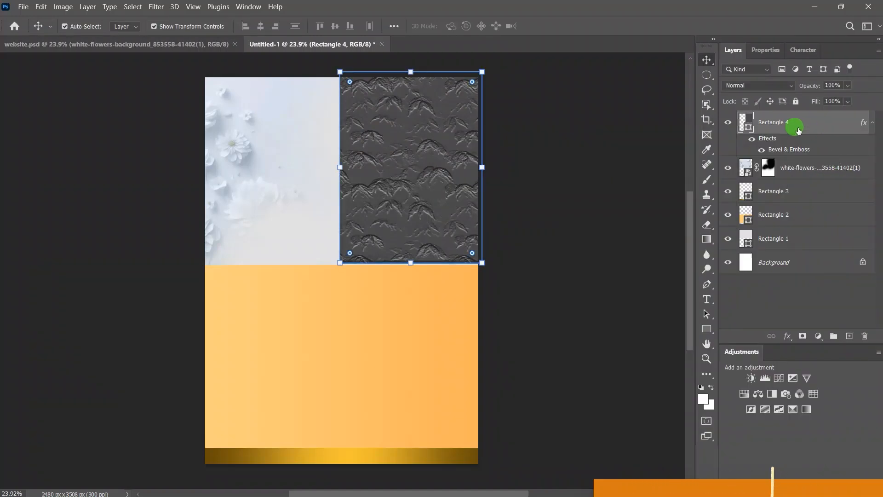
Step: Set Rectangle 4's blend mode to Dissolve and its opacity to 5%
click(782, 86)
click(832, 122)
click(790, 85)
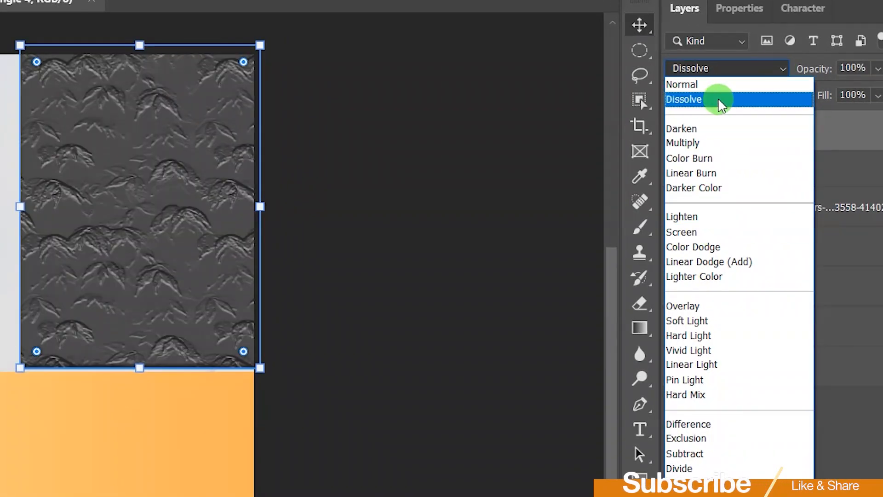
click(720, 102)
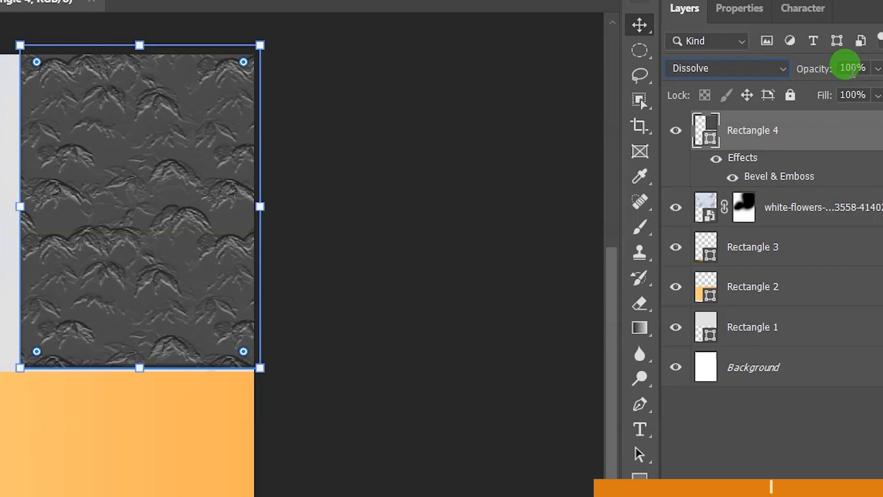
drag(830, 80, 756, 97)
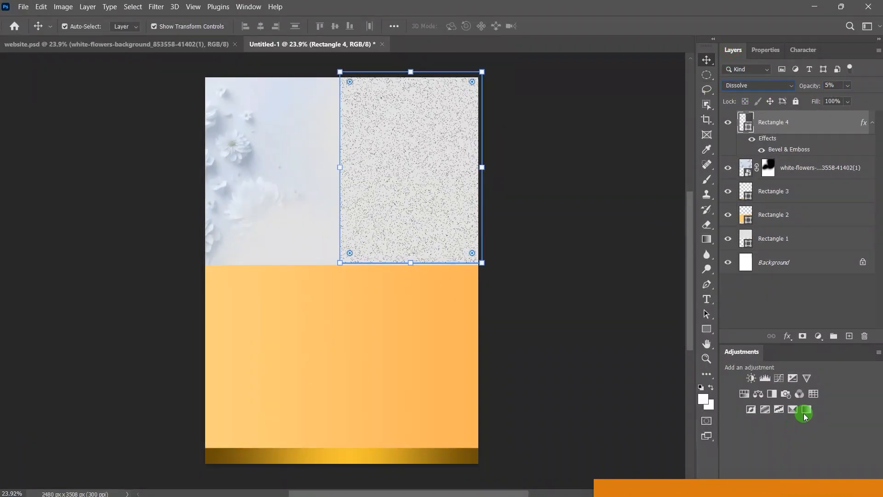
Step: Mask out Rectangle 4's speckles on the left, then open the portrait photo in Photoshop
click(802, 338)
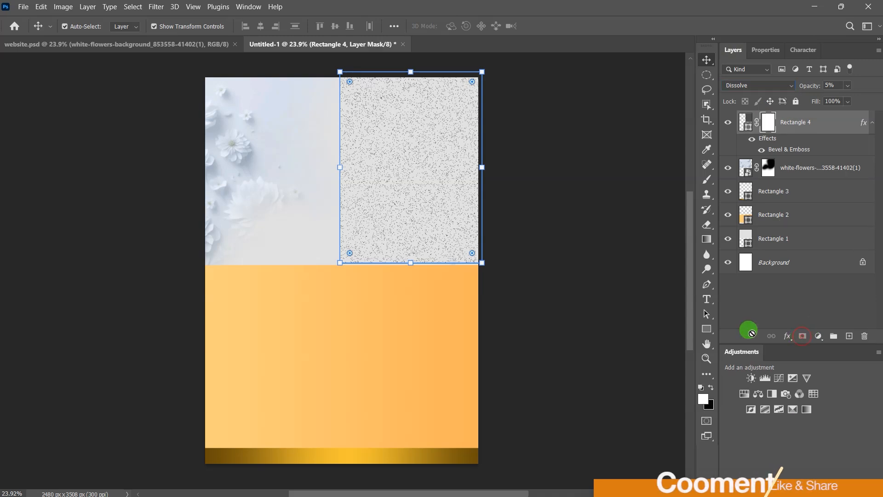
click(707, 225)
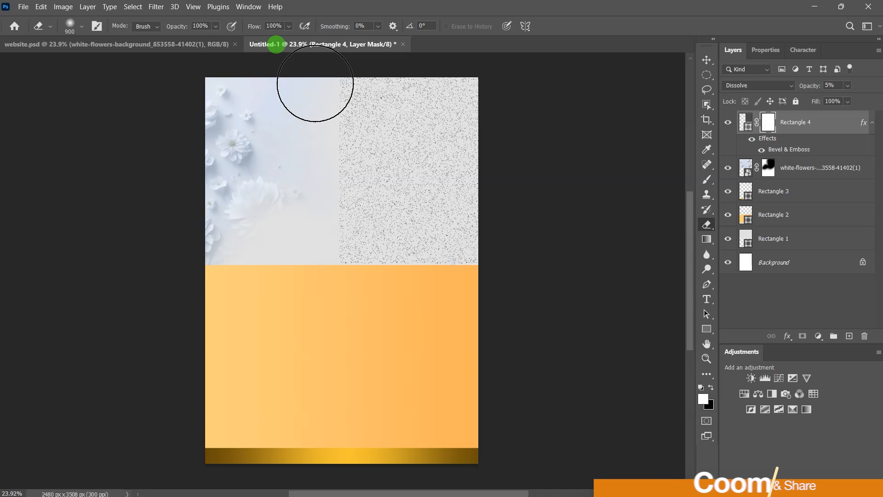
mouse_move(323, 179)
mouse_down()
mouse_move(316, 193)
mouse_move(331, 241)
mouse_move(320, 273)
mouse_move(454, 303)
mouse_move(371, 296)
mouse_move(382, 299)
mouse_move(318, 223)
mouse_up()
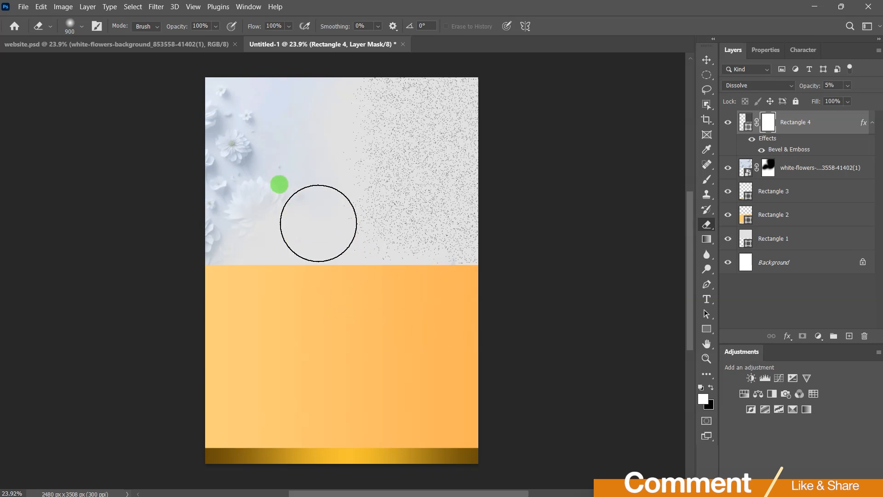
click(707, 61)
click(601, 211)
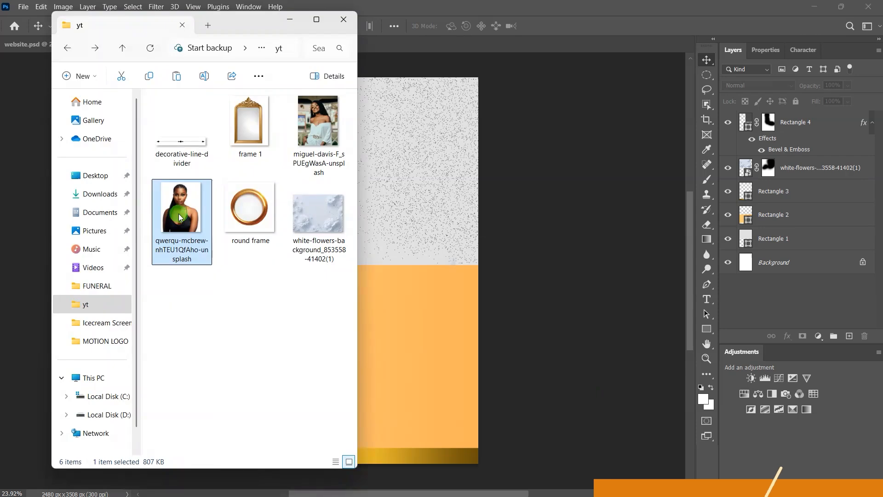
drag(178, 214, 429, 44)
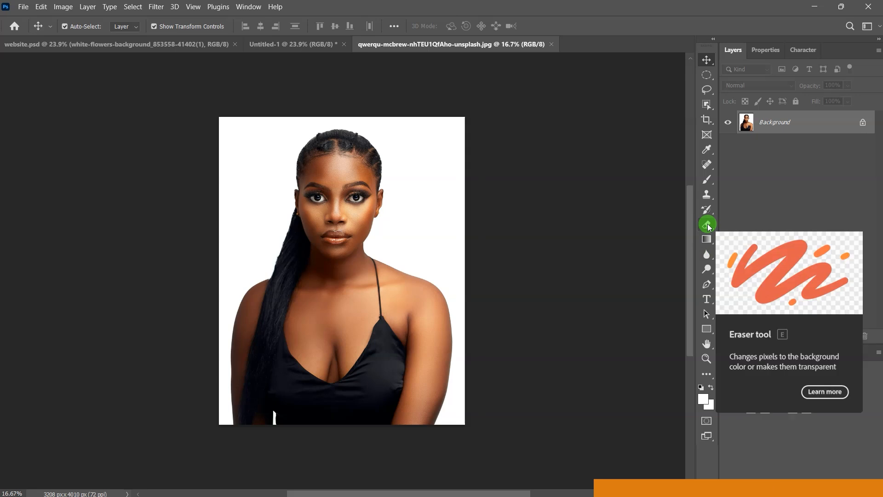
Step: Erase the portrait's white background with the Magic Eraser and drag the cut-out onto the Untitled-1 poster
click(708, 224)
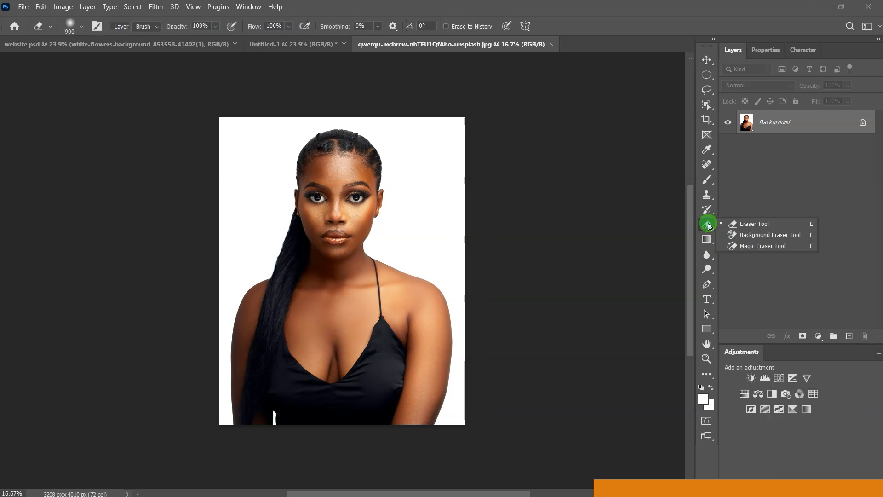
click(761, 247)
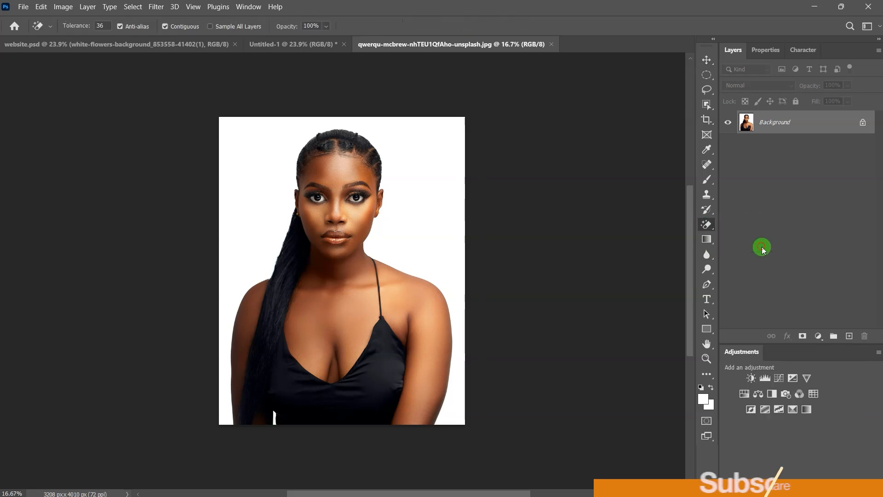
click(418, 162)
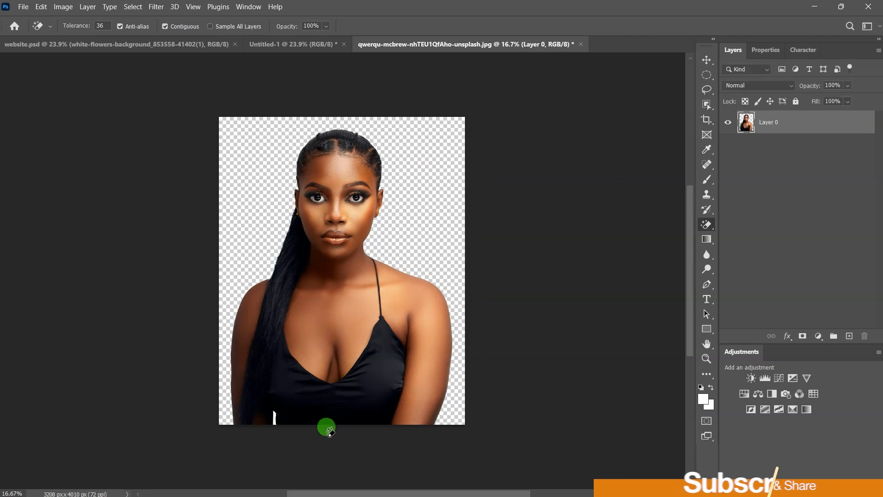
scroll(304, 428, up, 2)
scroll(271, 436, up, 3)
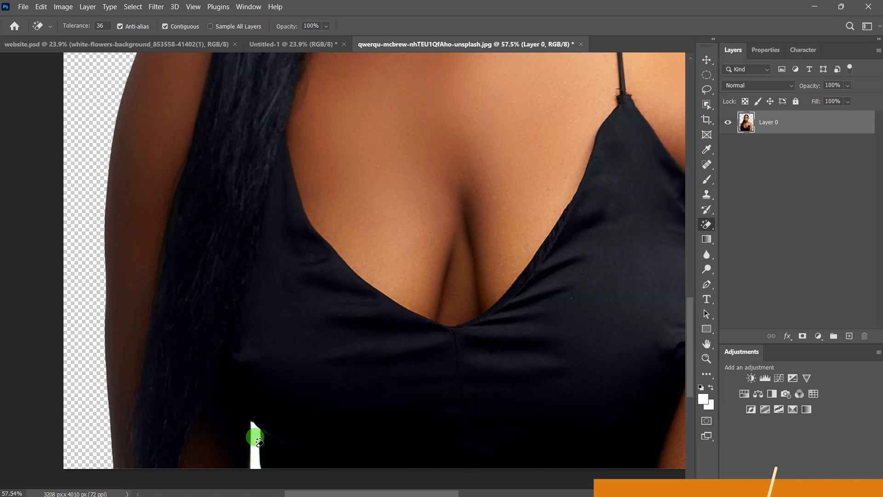
scroll(331, 394, down, 5)
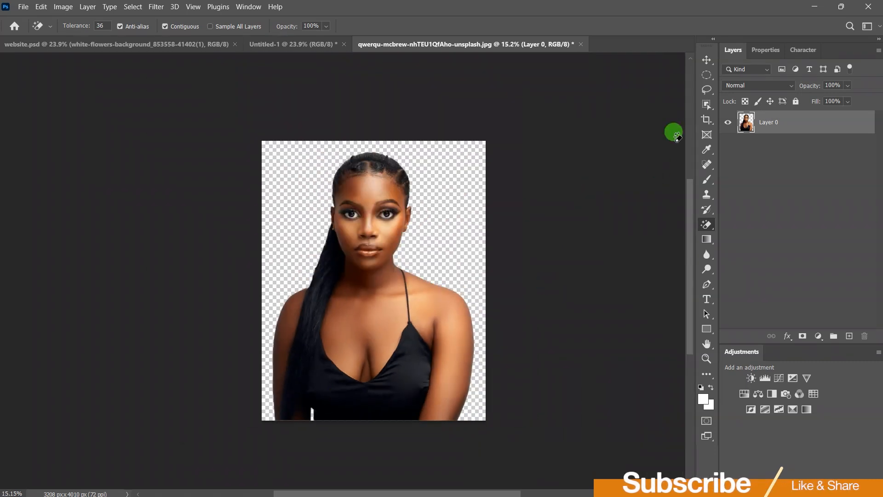
click(706, 61)
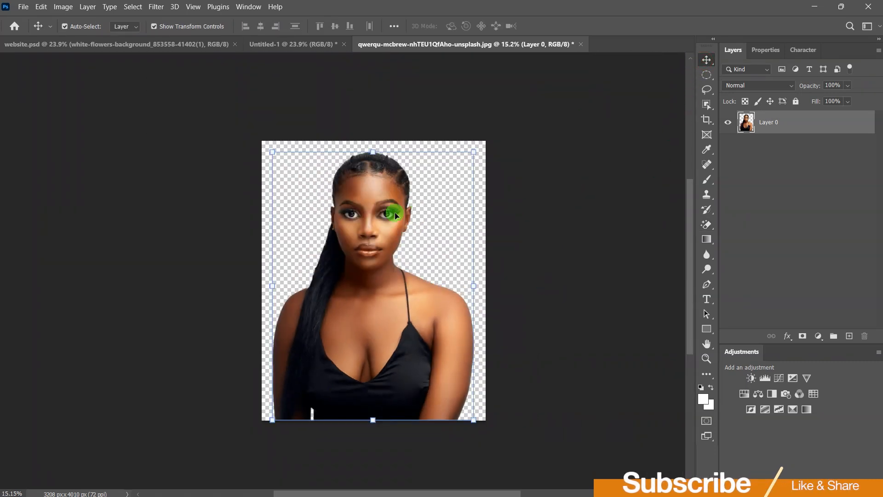
drag(381, 197, 296, 47)
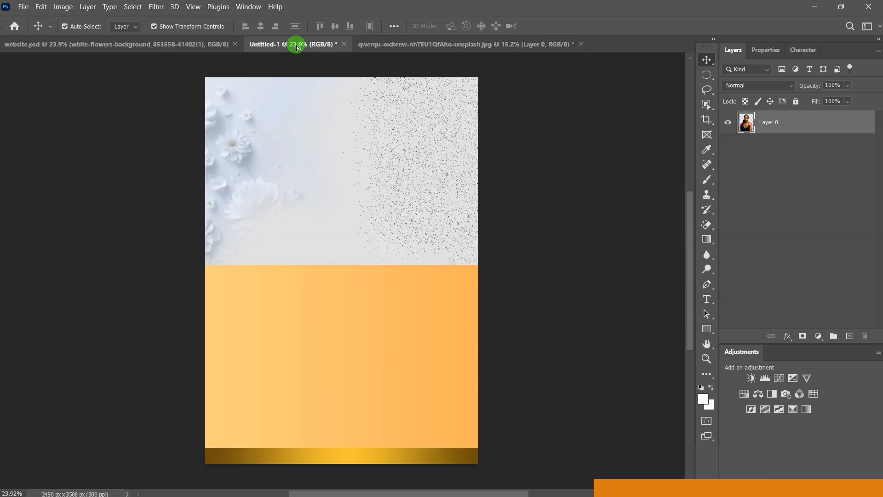
Step: Drop the portrait into the poster as Layer 2, scaled down over the upper-right speckled area
drag(397, 161, 396, 161)
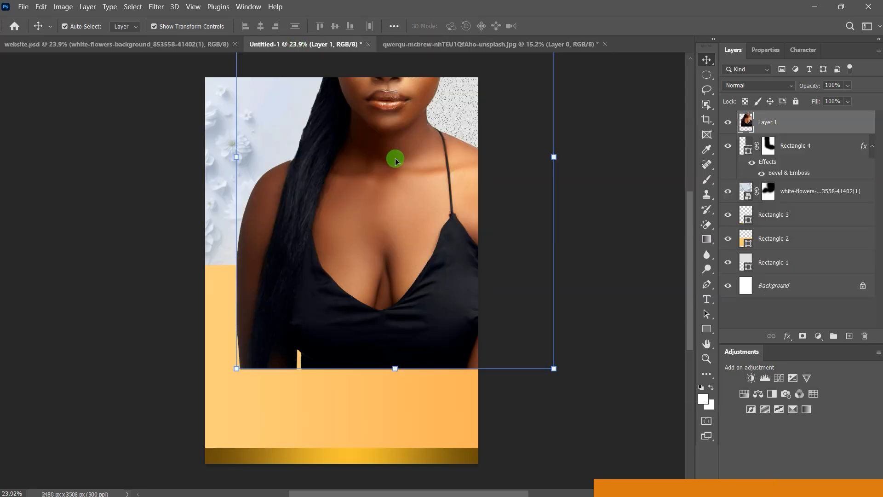
drag(532, 160, 444, 268)
drag(408, 383, 315, 274)
drag(378, 233, 380, 231)
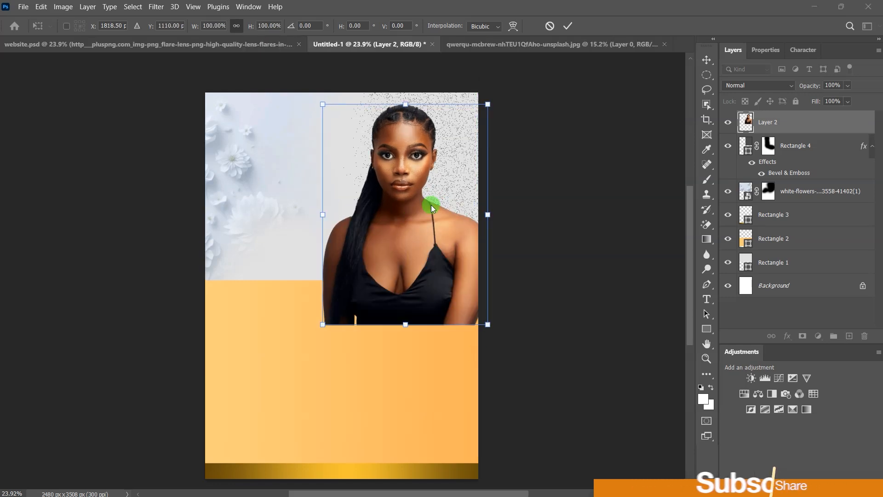
click(568, 25)
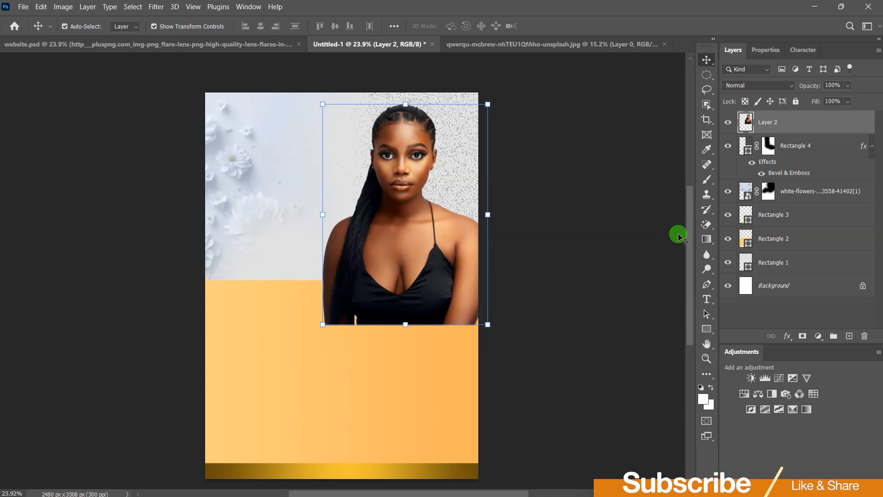
Step: Soft-erase the portrait's bottom edge with 900 px then 400 px Eraser brushes so it fades out
click(705, 224)
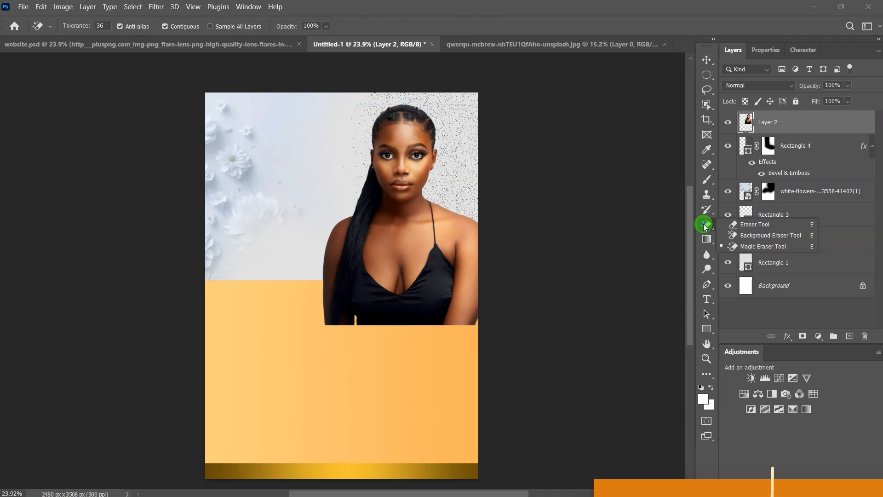
click(737, 225)
mouse_move(466, 318)
mouse_down()
mouse_move(362, 334)
mouse_move(301, 317)
mouse_move(285, 272)
mouse_move(293, 241)
mouse_move(296, 249)
mouse_move(314, 237)
mouse_up()
mouse_move(263, 266)
mouse_down()
mouse_move(354, 291)
mouse_move(389, 288)
mouse_move(375, 291)
mouse_up()
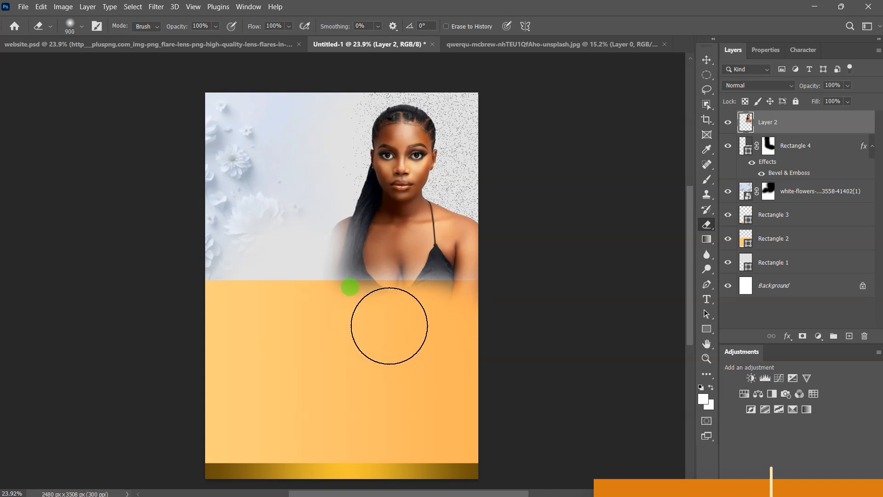
key(bracketleft)
key(bracketleft)
key(bracketleft)
key(bracketleft)
key(bracketleft)
key(bracketleft)
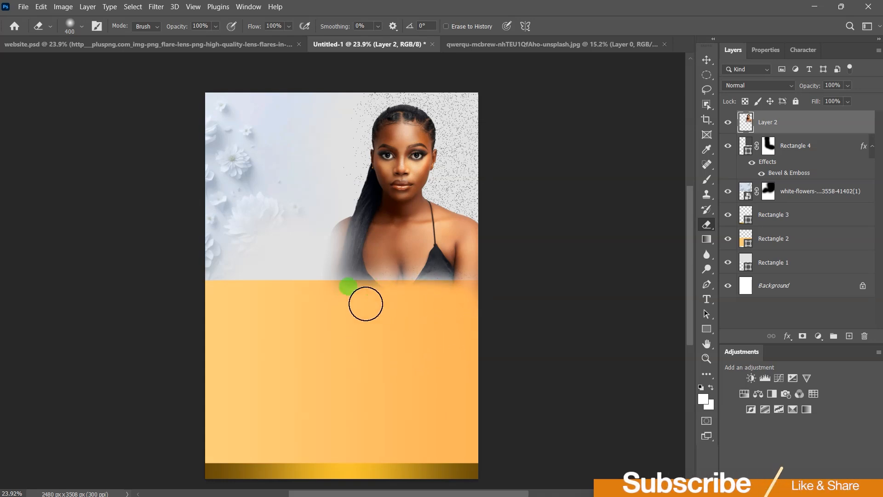
mouse_move(357, 298)
mouse_down()
mouse_move(441, 306)
mouse_move(460, 290)
mouse_up()
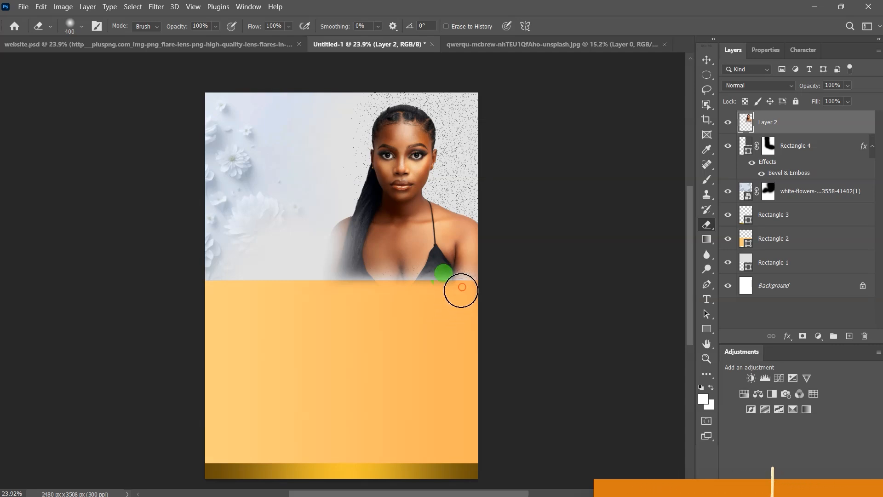
click(708, 60)
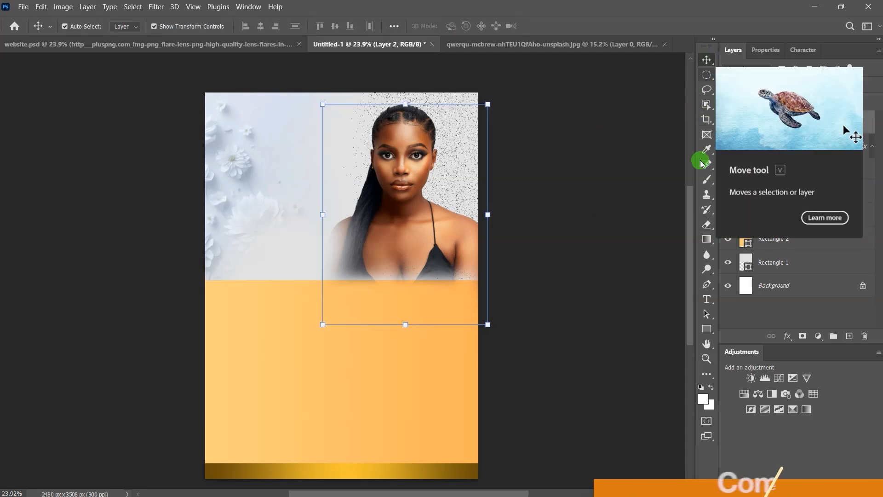
click(660, 157)
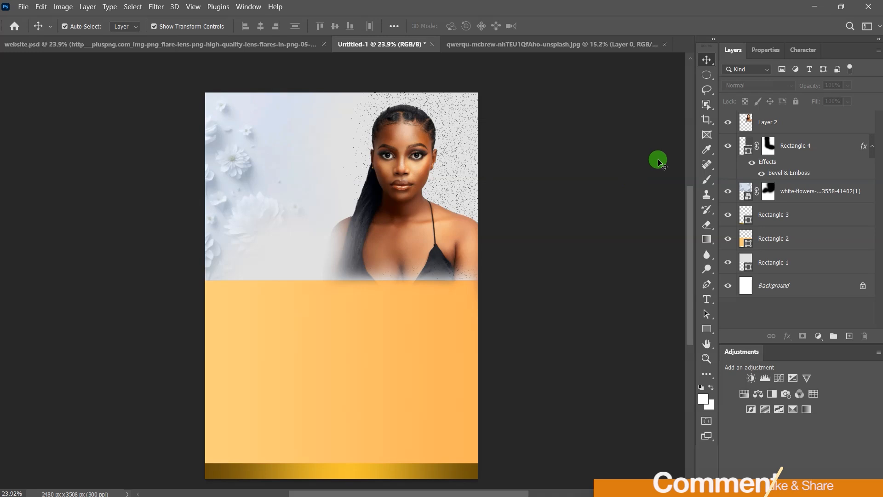
Step: Duplicate the bottom gold bar, move the copy just below the photo above the portrait layer, and narrow it
click(400, 472)
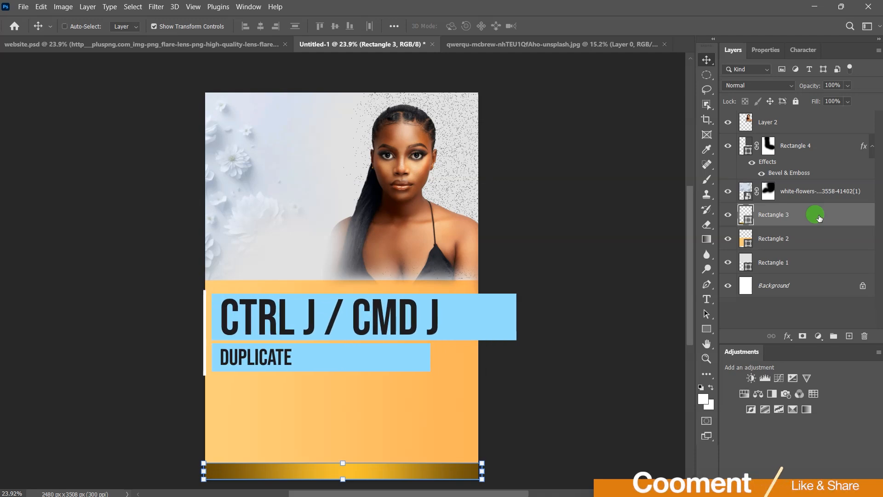
key(ctrl+j)
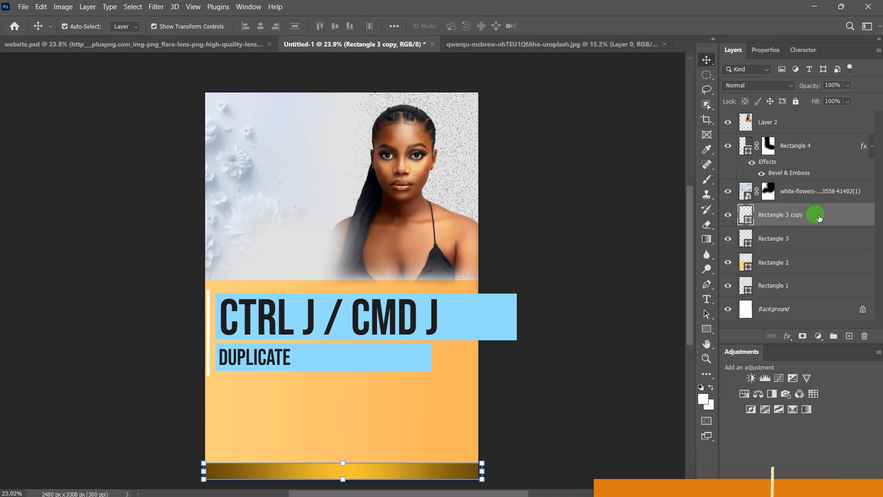
drag(362, 474, 361, 283)
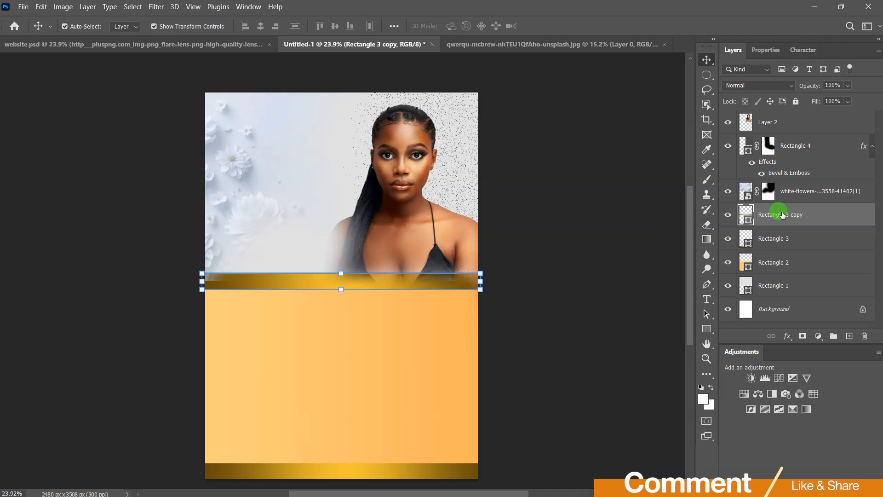
drag(783, 215, 785, 122)
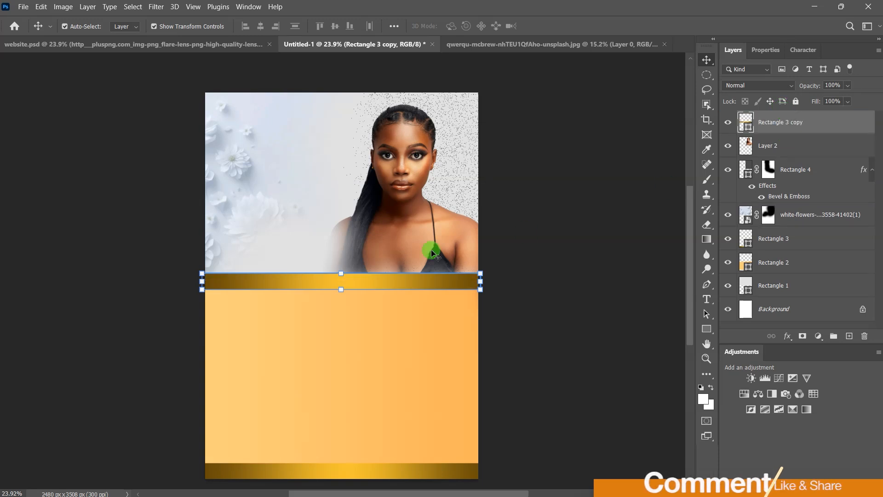
drag(201, 283, 244, 281)
drag(481, 282, 453, 278)
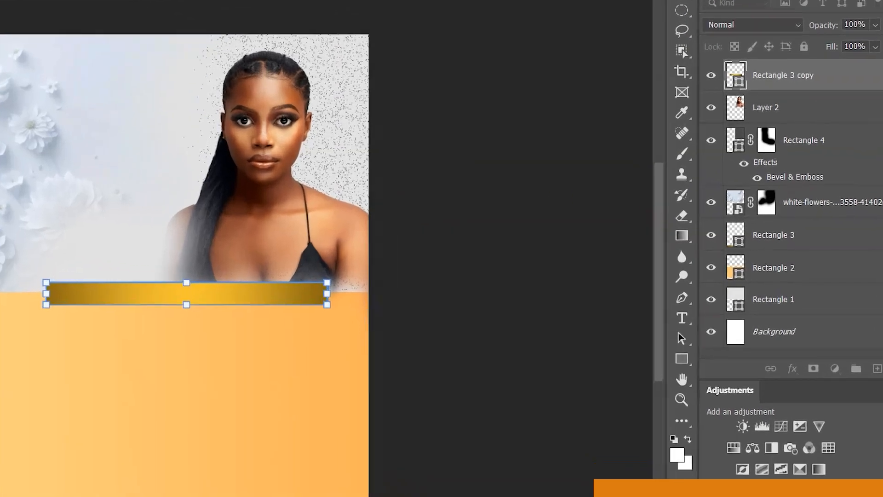
Step: Give the copied gold bar rounded corners and reduce its height to about 116 px
click(763, 50)
drag(744, 227, 794, 229)
click(411, 211)
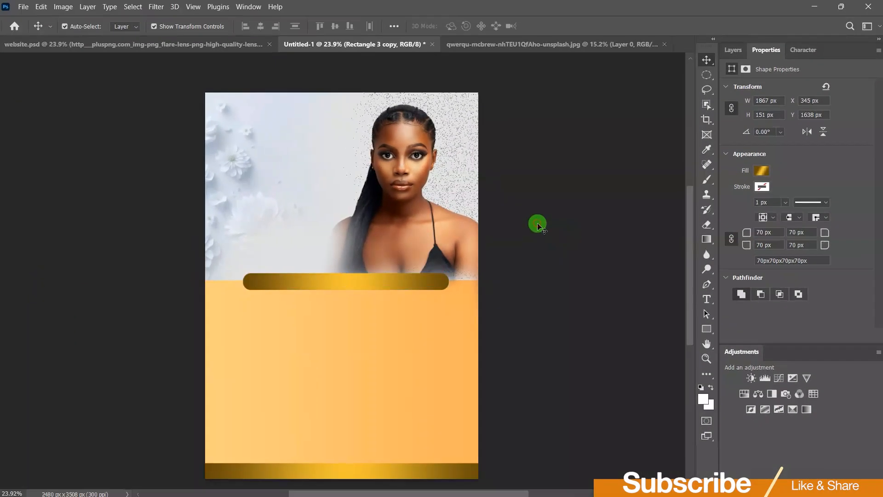
scroll(331, 288, up, 4)
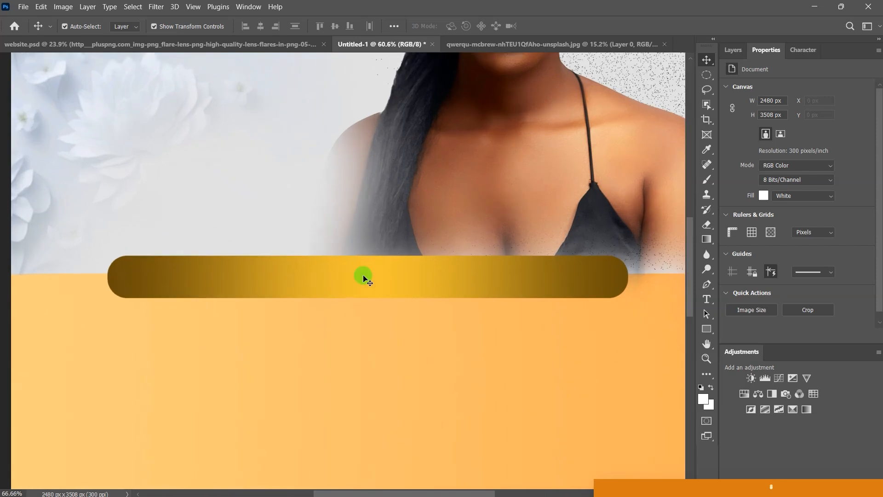
scroll(338, 282, up, 2)
click(372, 297)
drag(376, 301, 376, 290)
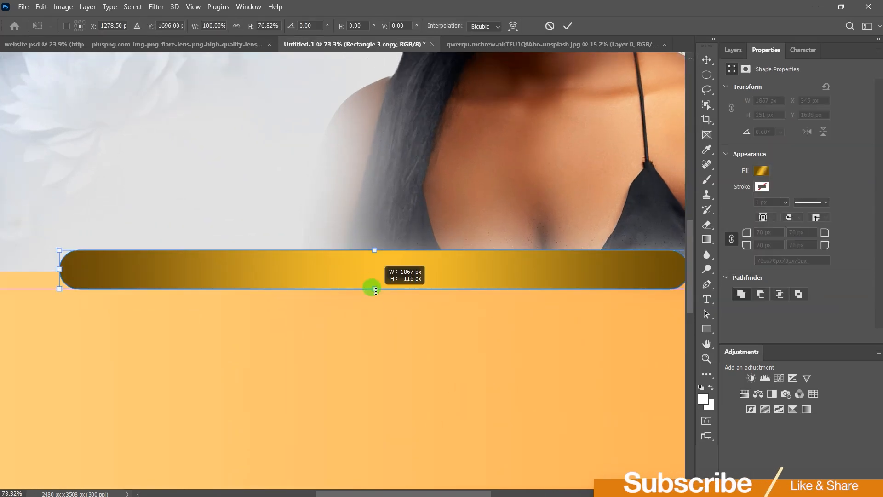
click(569, 27)
Step: Fit the poster on screen and close the portrait photo document without saving
scroll(369, 232, down, 5)
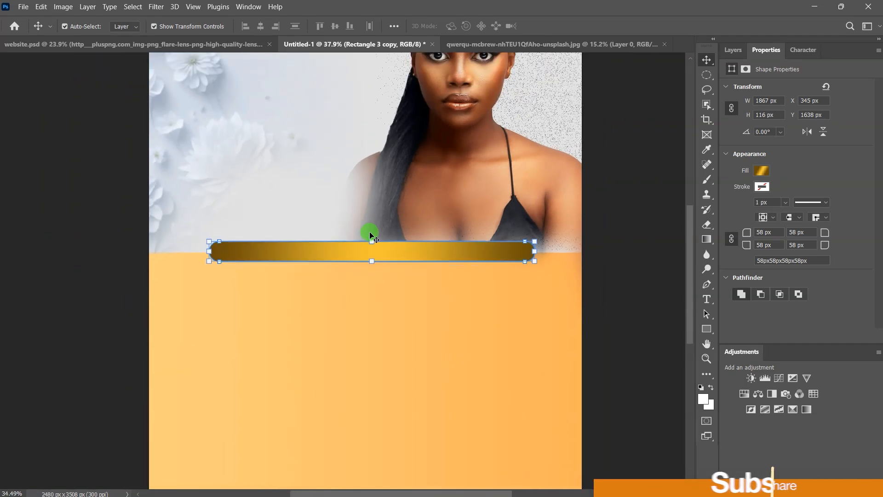
click(193, 7)
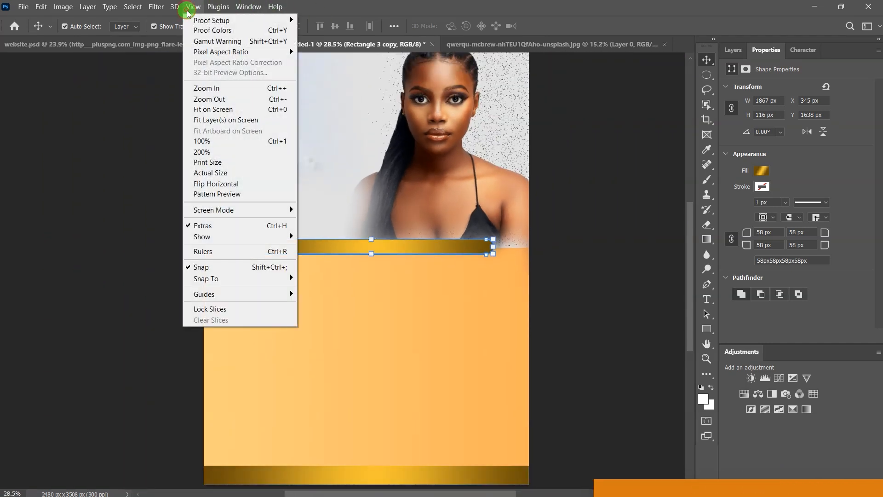
click(213, 109)
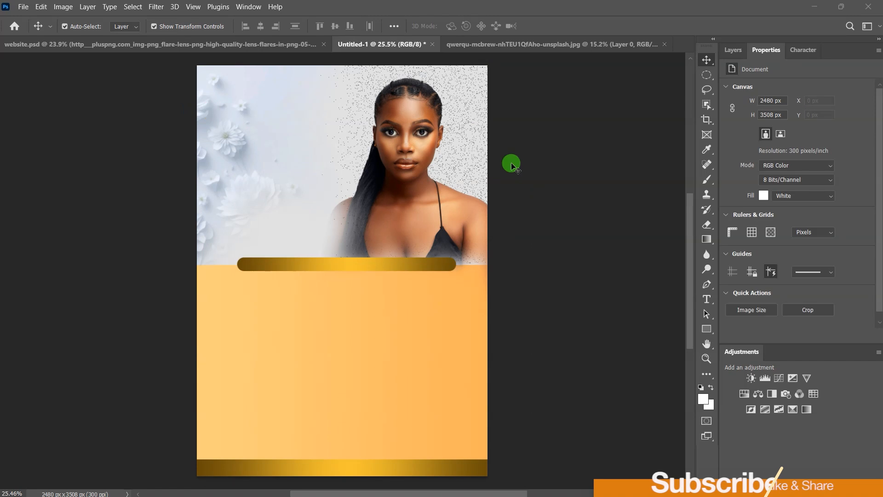
click(560, 45)
click(665, 44)
click(442, 204)
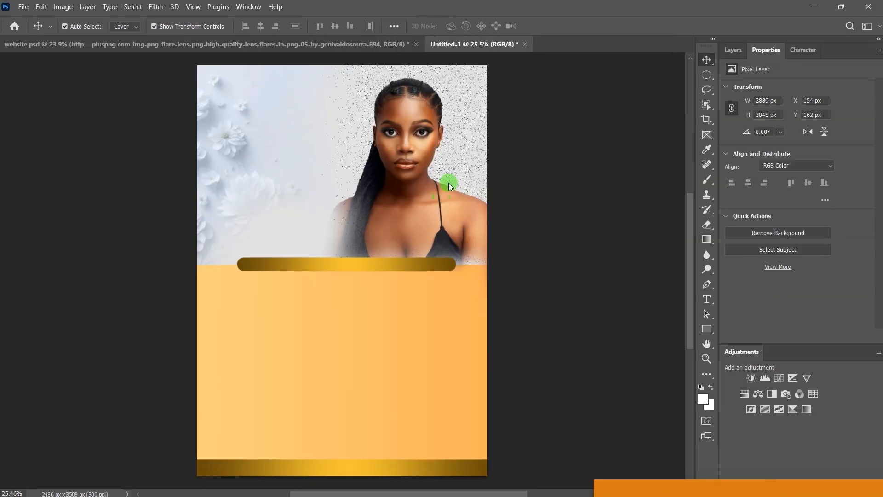
click(707, 299)
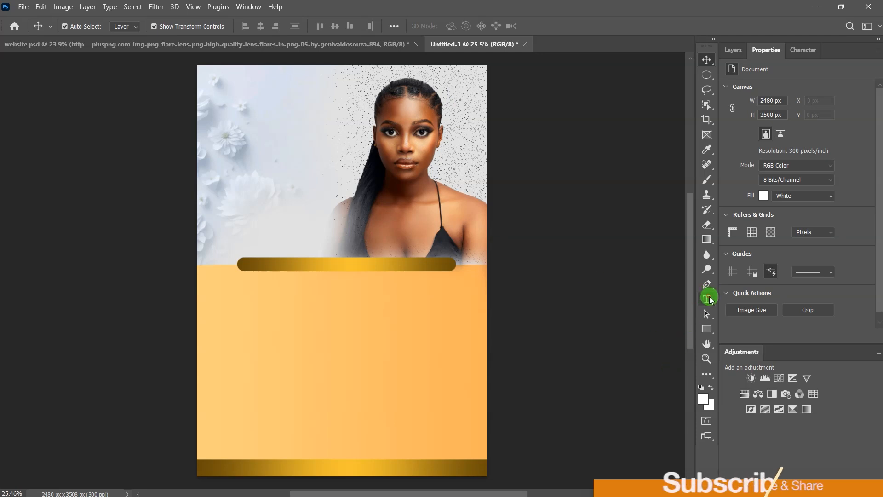
Step: Type the word Glory at the poster's upper left and nudge it into place
click(237, 112)
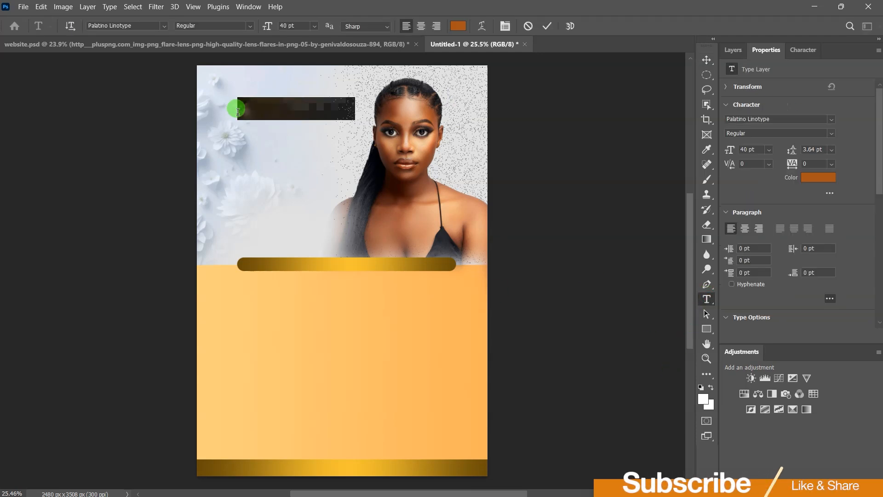
text(Glory)
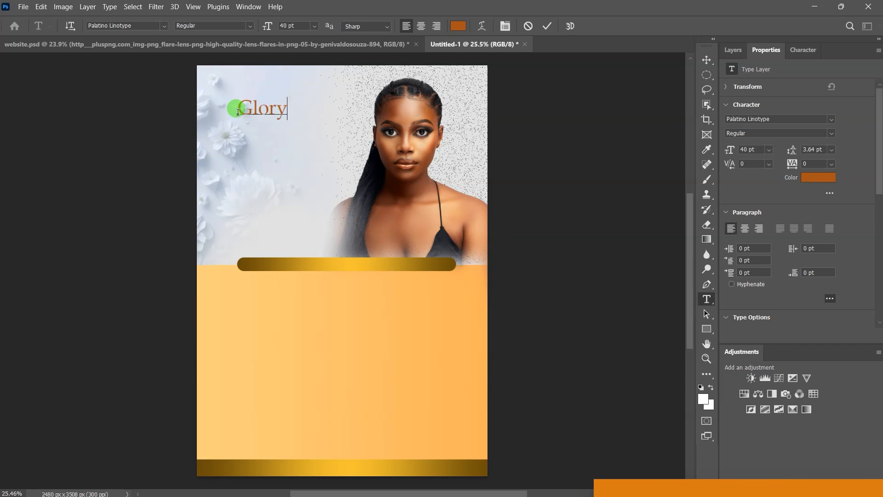
click(546, 26)
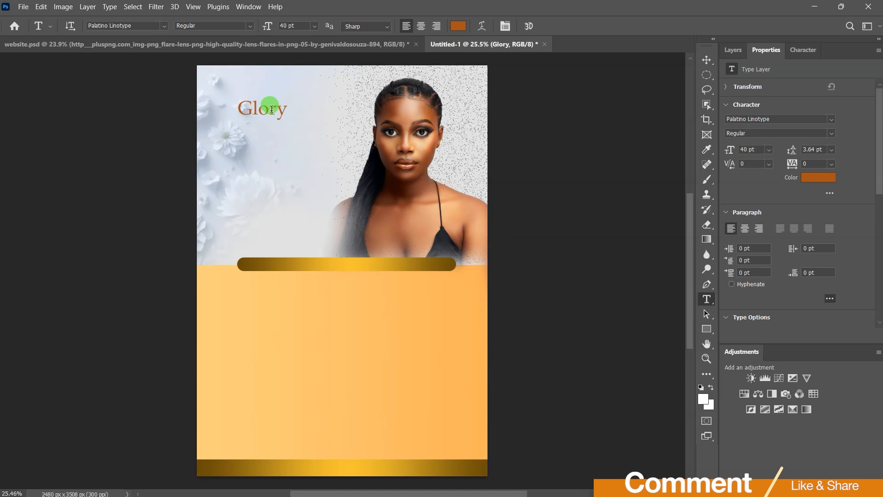
click(706, 60)
drag(237, 111, 258, 114)
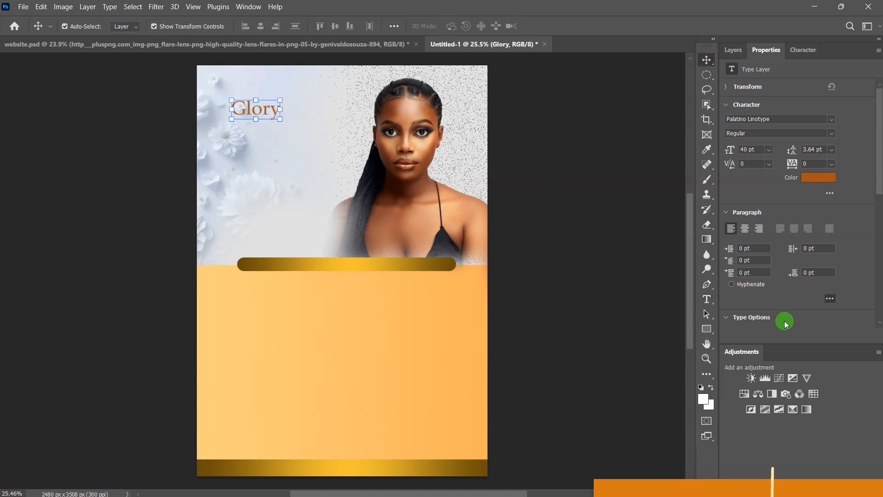
Step: Set Glory to 83 pt Magic Retro Regular and move it down beside the portrait
click(757, 149)
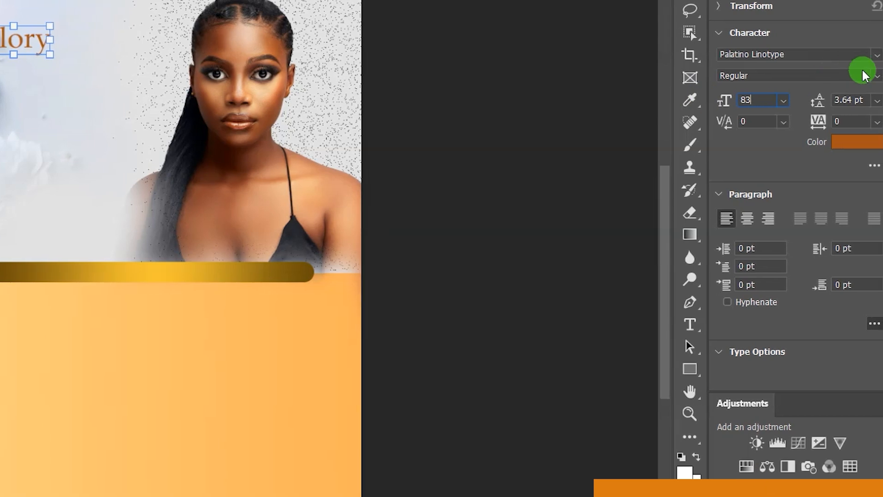
click(870, 57)
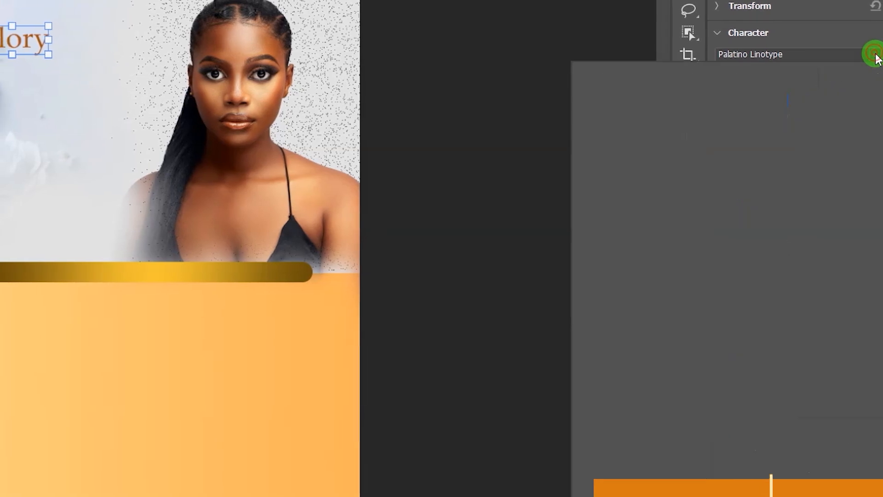
click(792, 159)
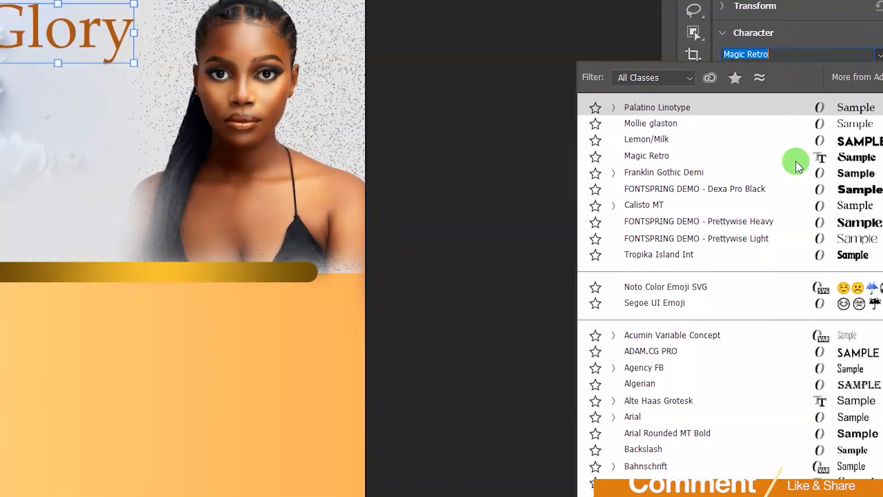
text(magic)
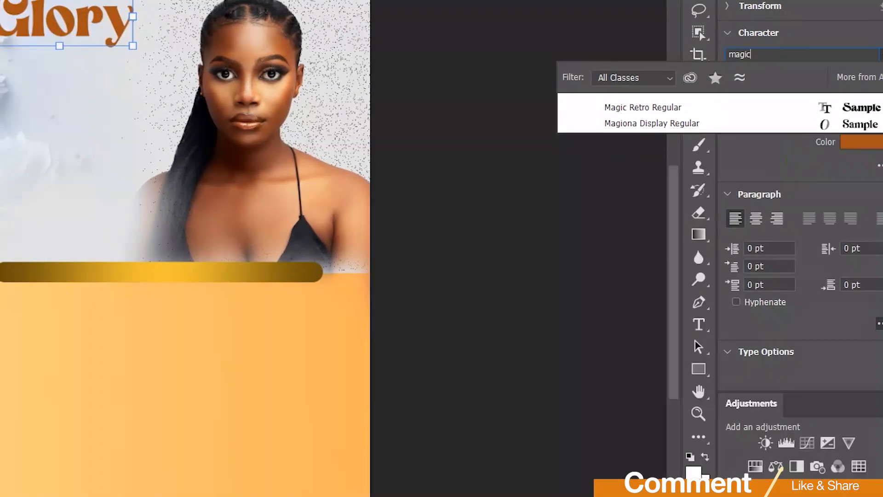
click(648, 109)
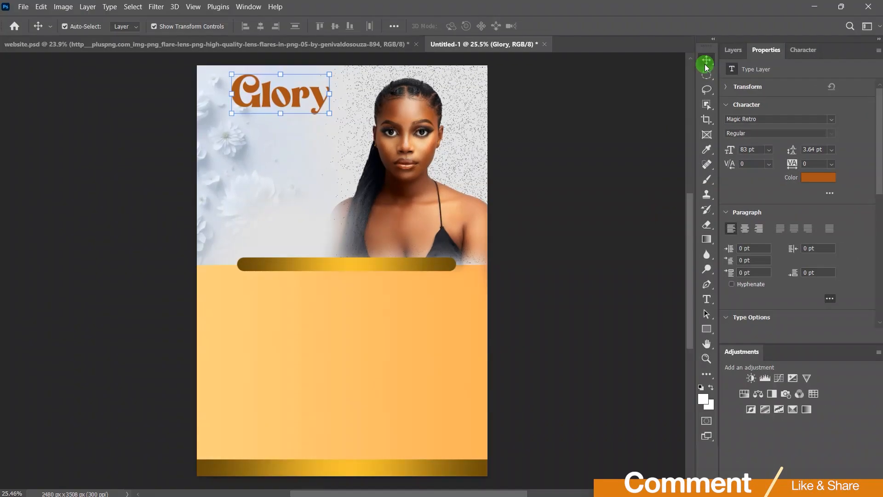
drag(295, 93, 291, 127)
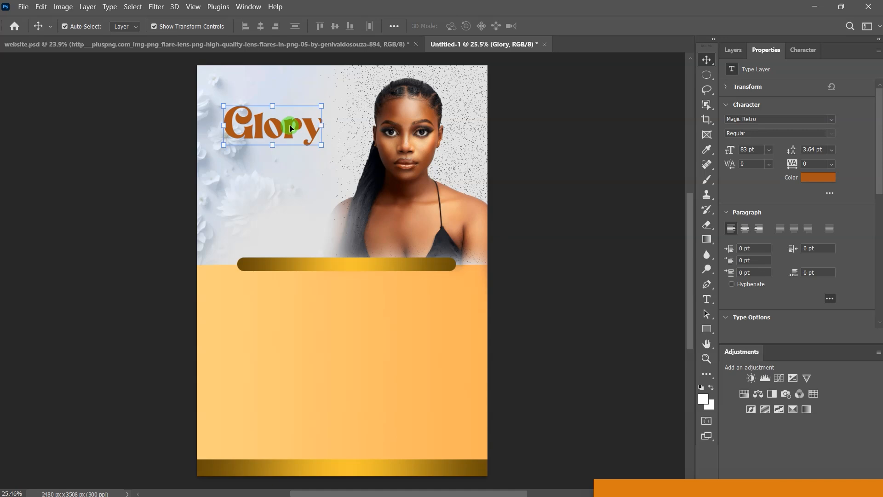
Step: Add a 10 px outside stroke to Glory in pale blue sampled from the poster background
click(732, 54)
click(787, 336)
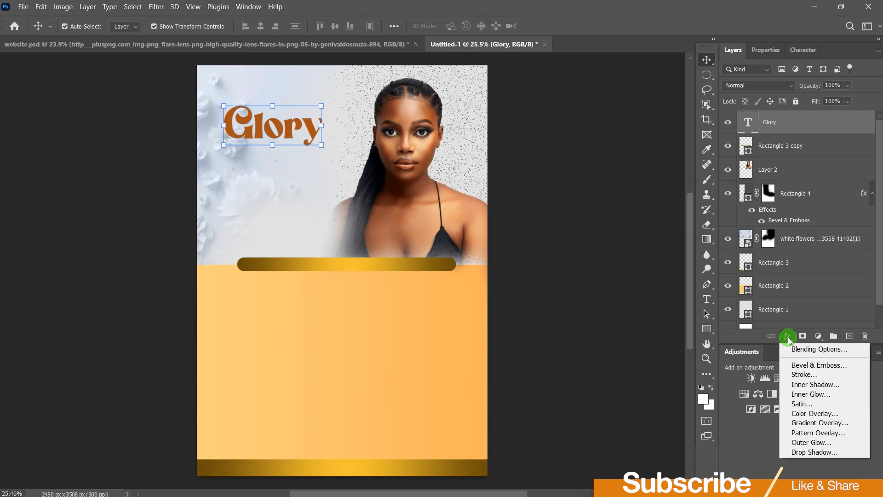
click(799, 350)
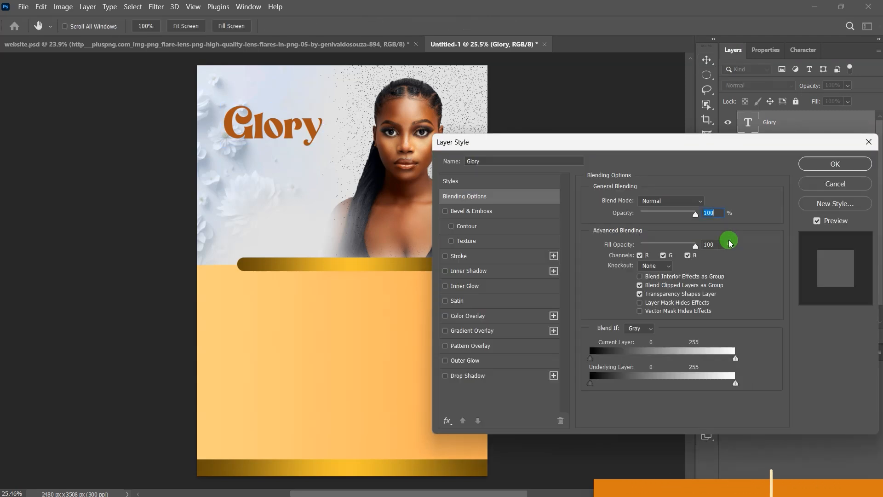
drag(618, 142, 674, 102)
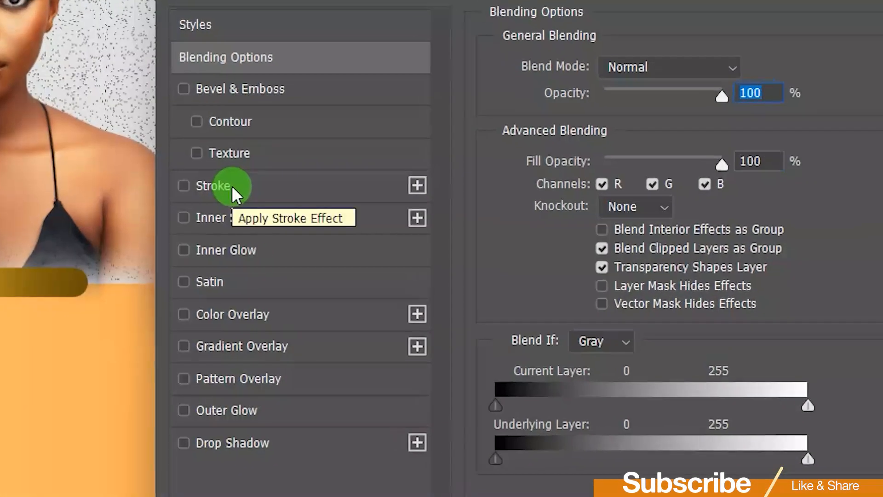
click(377, 203)
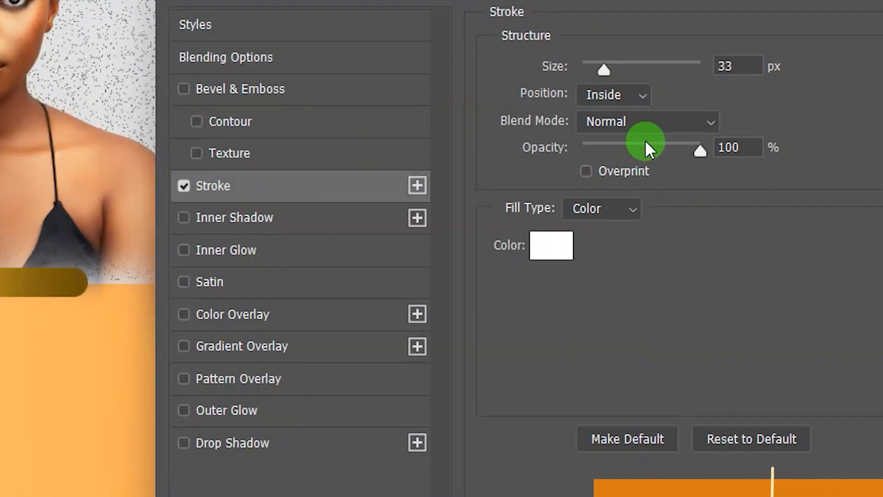
click(639, 94)
click(617, 116)
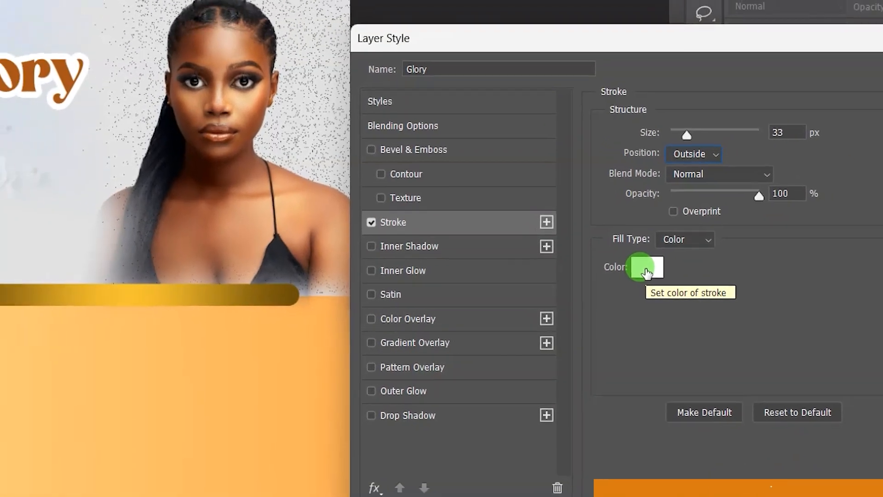
click(647, 271)
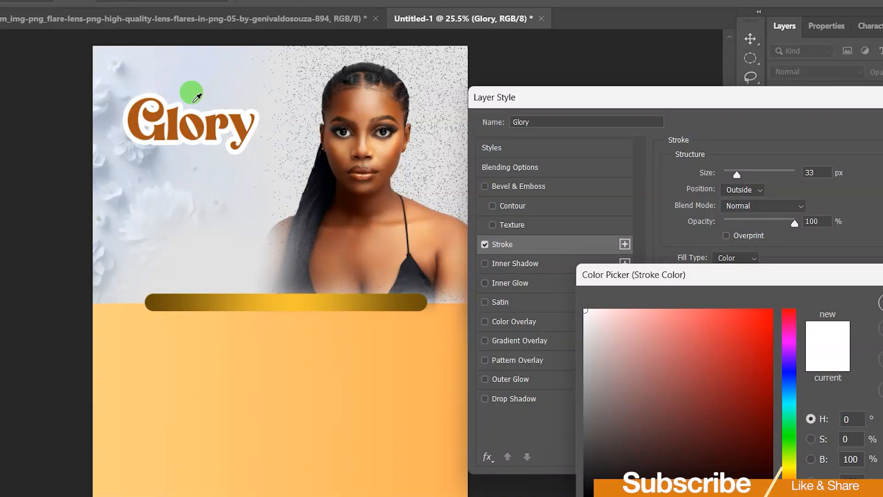
click(181, 92)
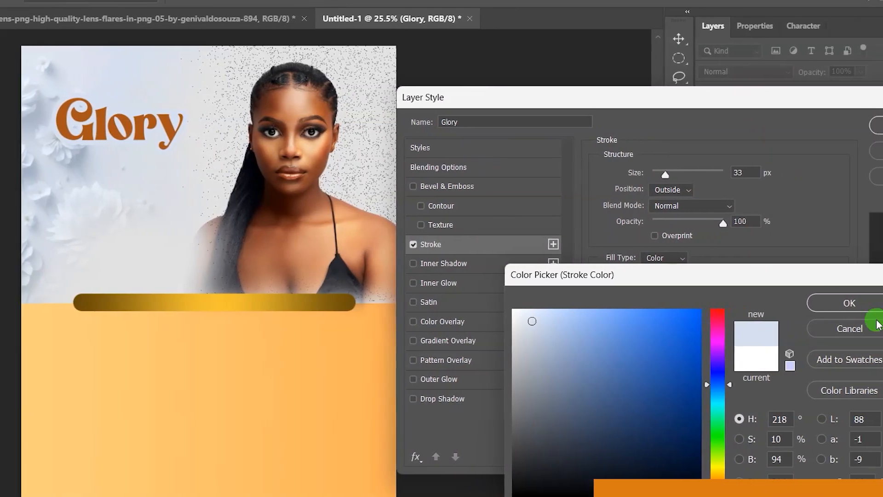
click(851, 303)
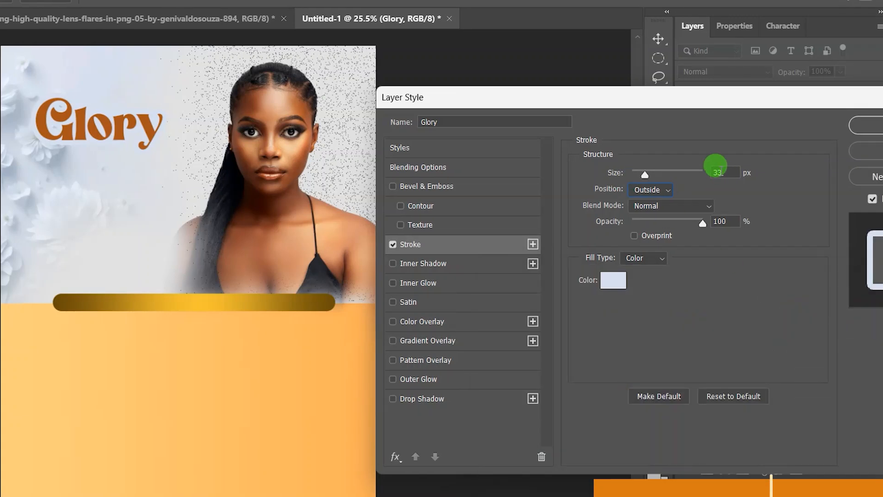
drag(722, 171, 707, 169)
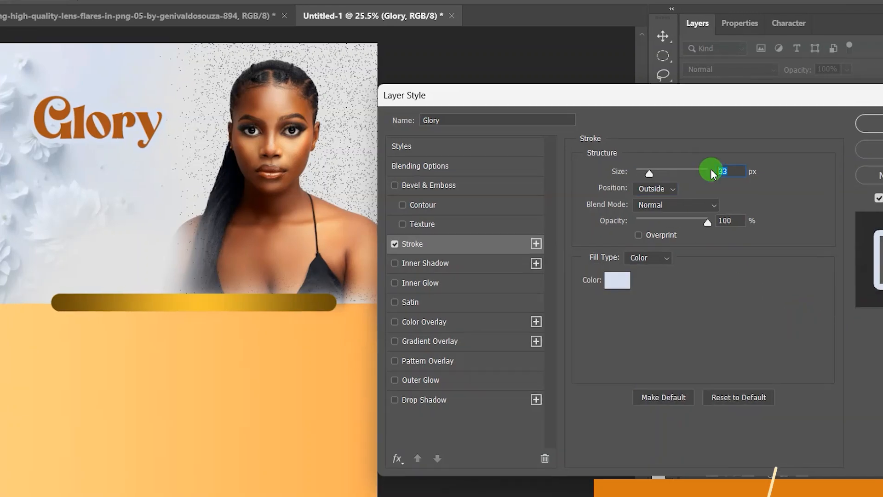
text(10)
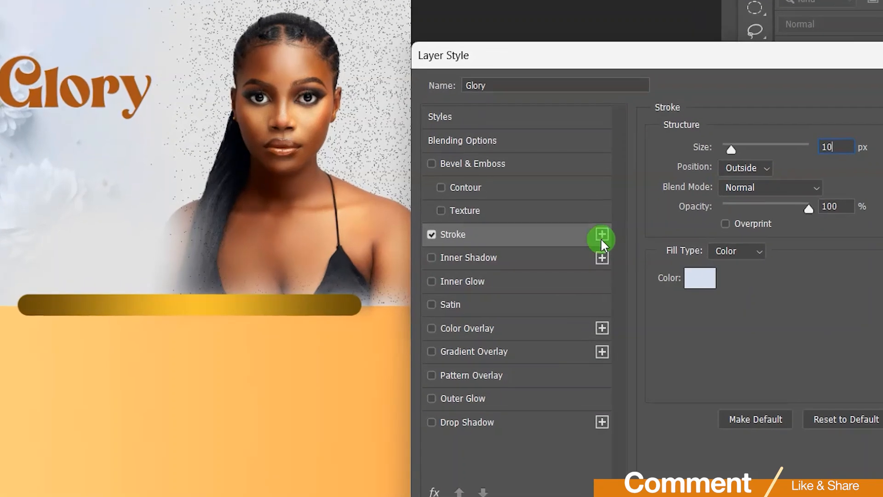
Step: Add a Gradient Overlay to Glory with colour stops a06e01 and f4c130
click(471, 354)
click(773, 191)
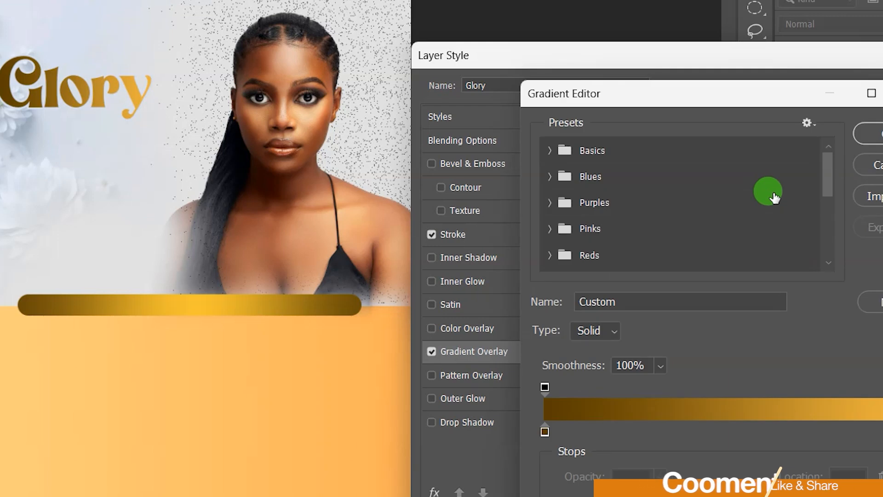
double_click(544, 431)
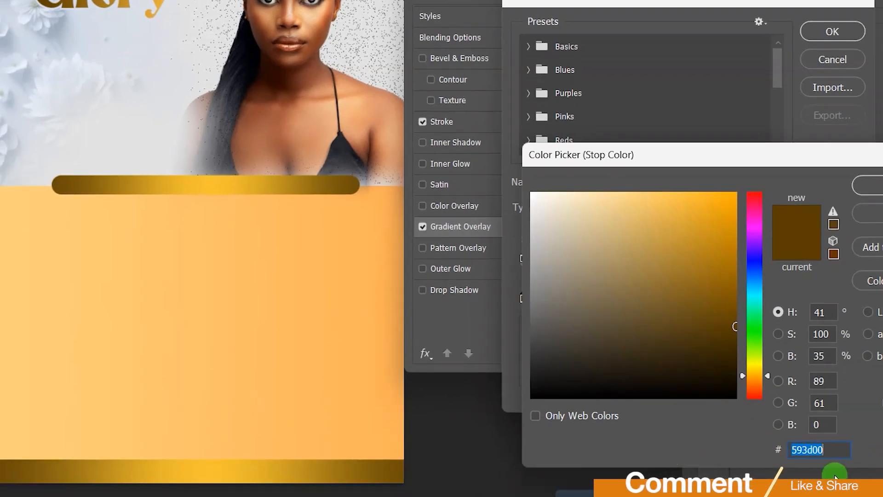
click(825, 447)
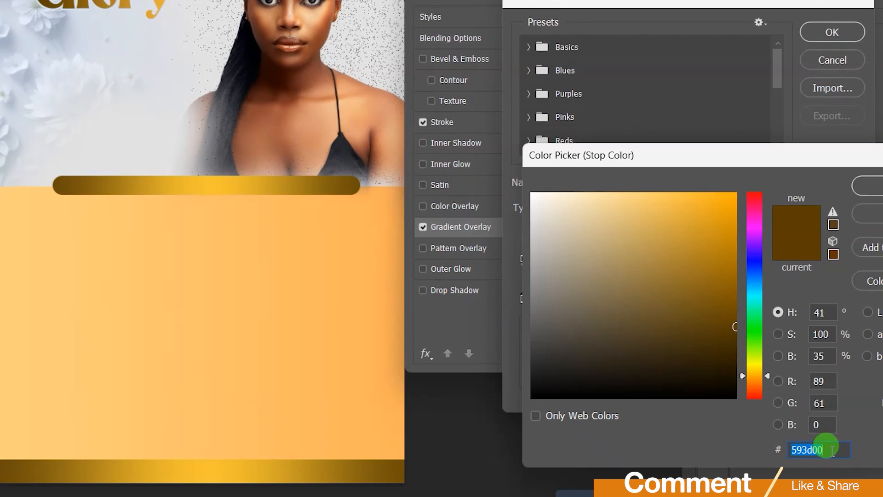
text(a06e)
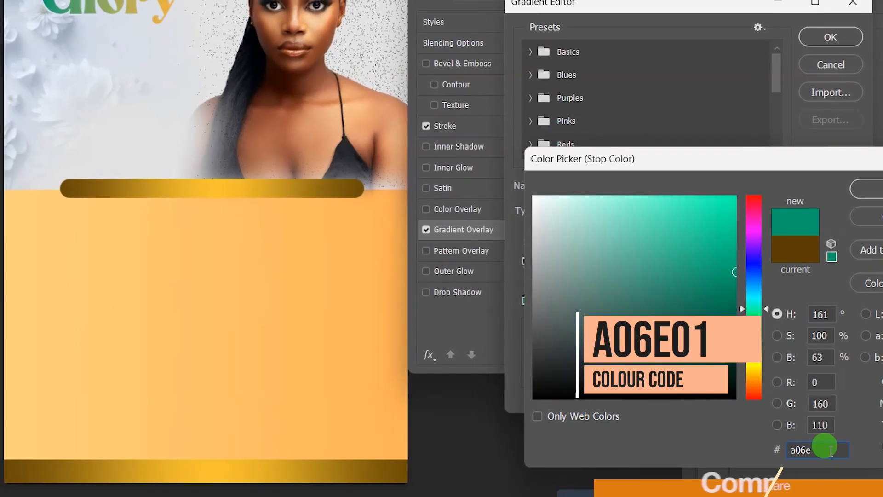
text(01)
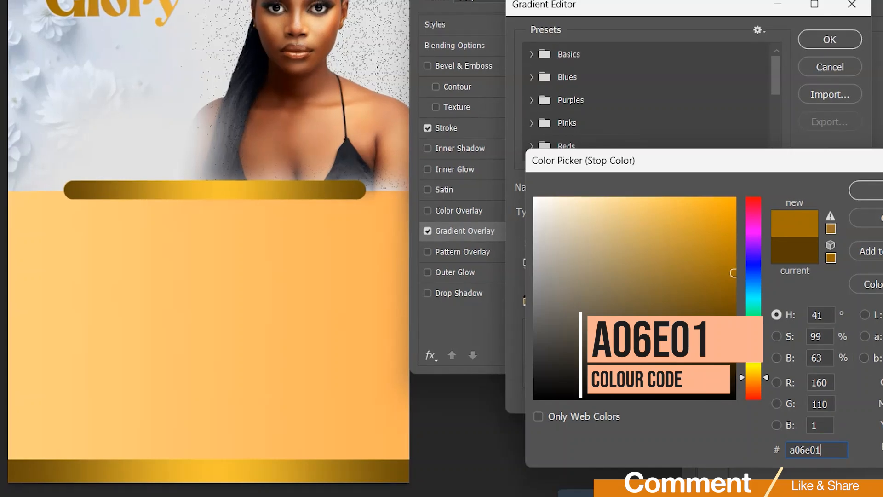
key(Return)
click(846, 304)
double_click(847, 304)
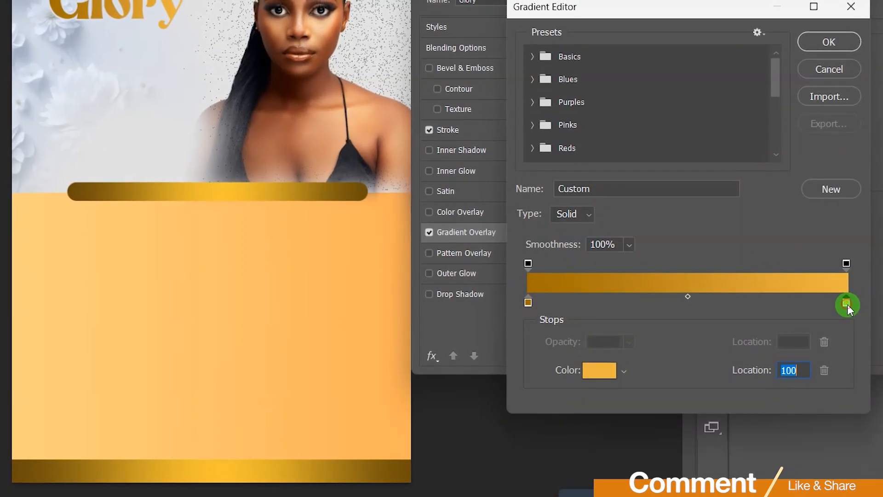
text(f)
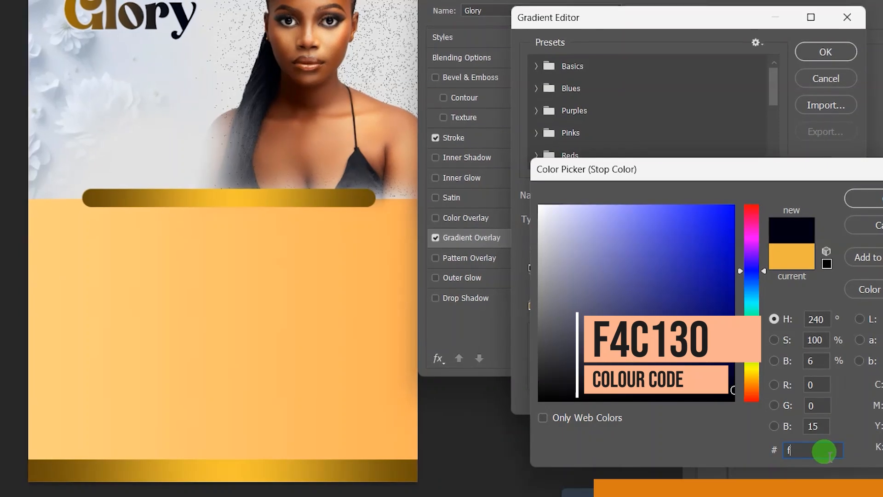
text(4)
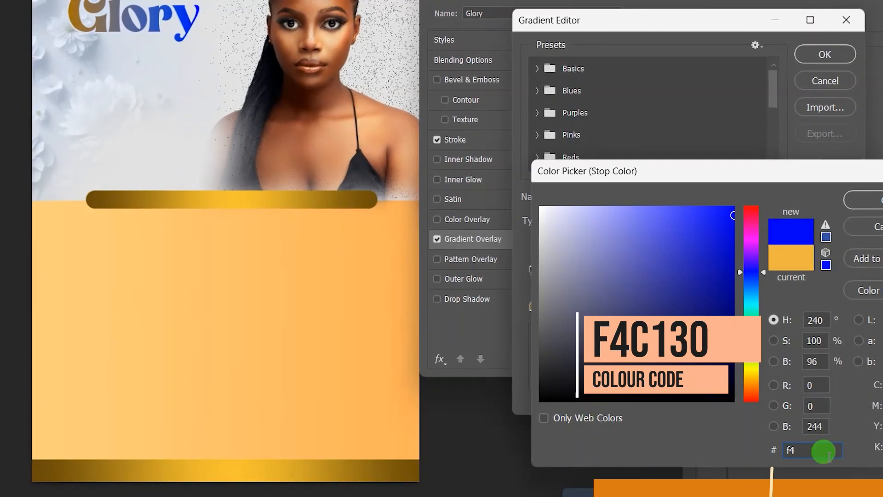
text(c1)
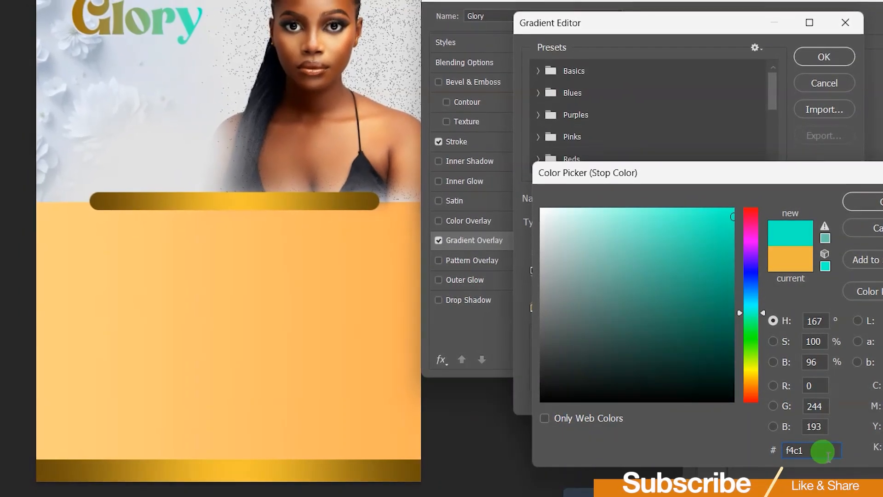
text(30)
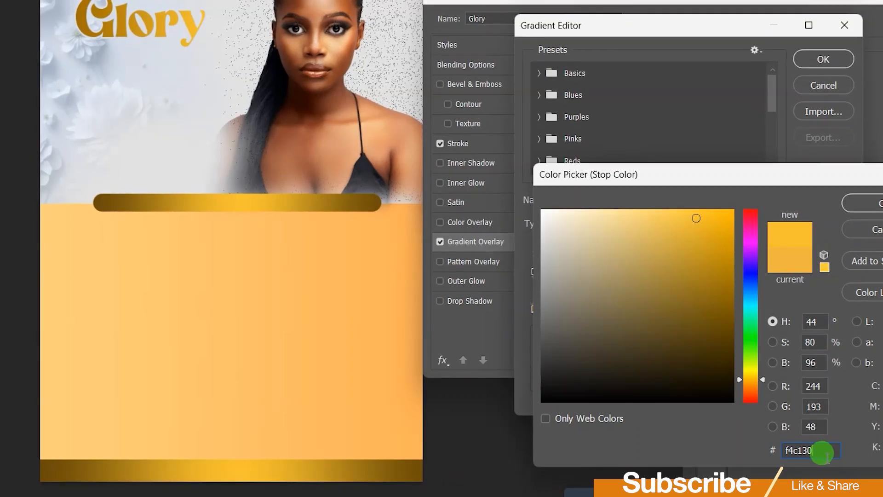
click(876, 204)
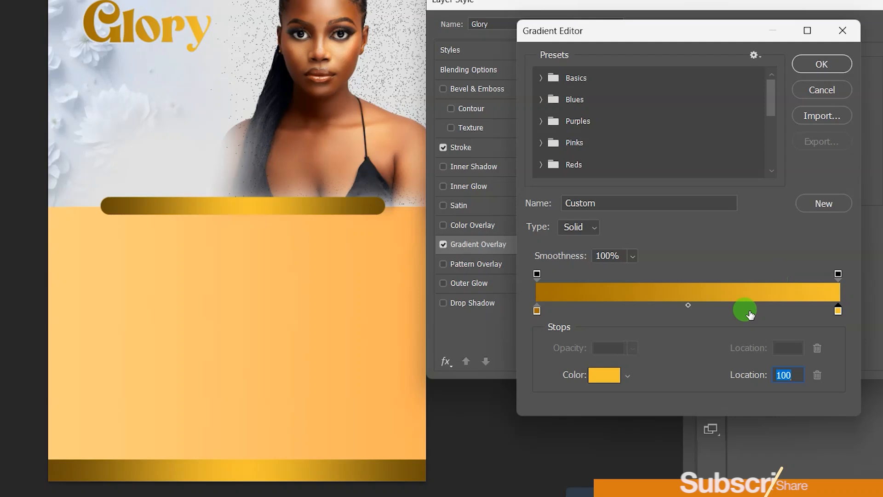
click(818, 64)
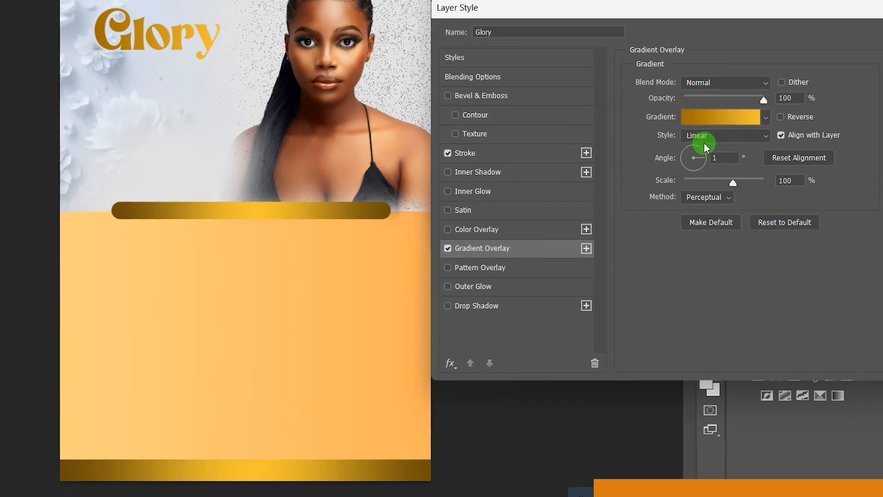
Step: Make the gold gradient radial and reversed with a 0° angle
click(761, 135)
click(721, 165)
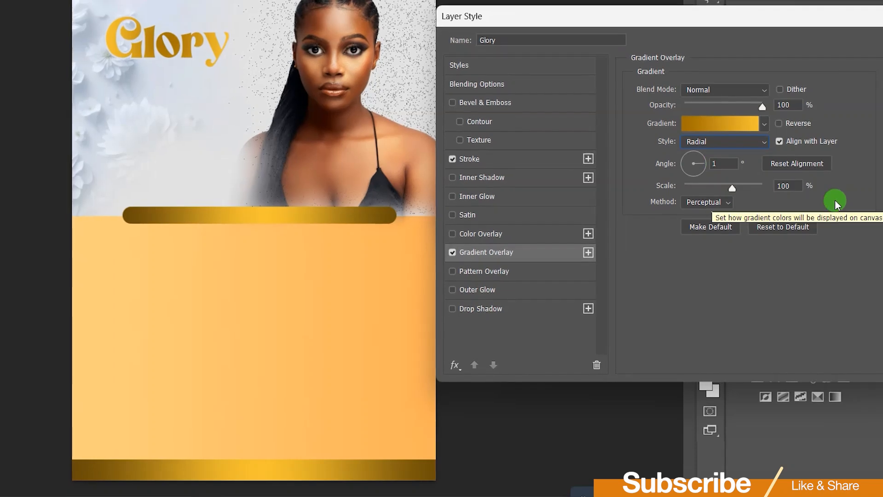
click(778, 129)
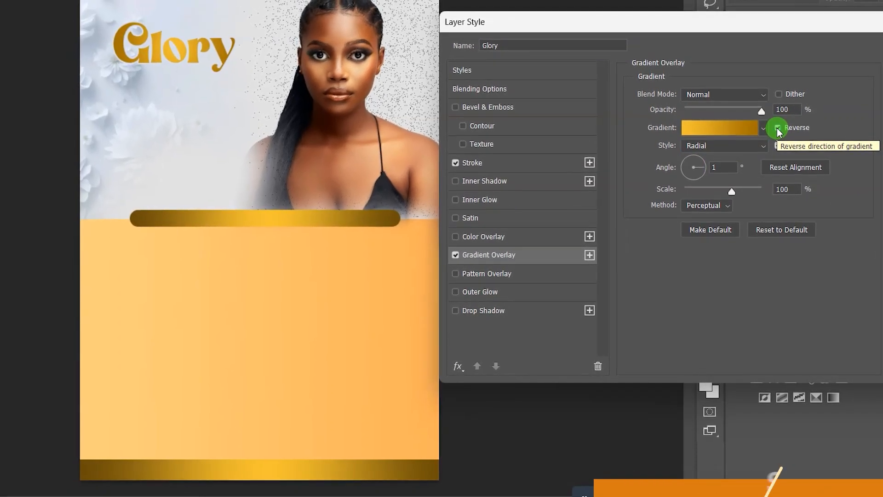
click(723, 166)
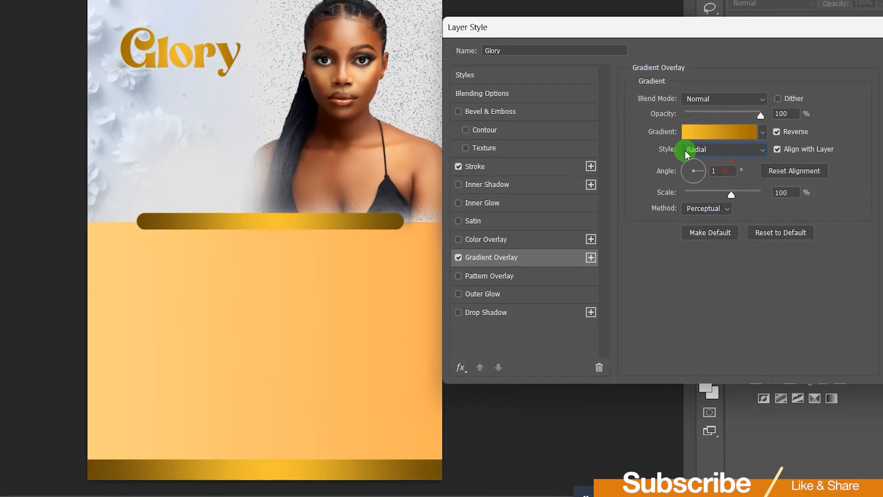
drag(716, 171, 694, 167)
text(0)
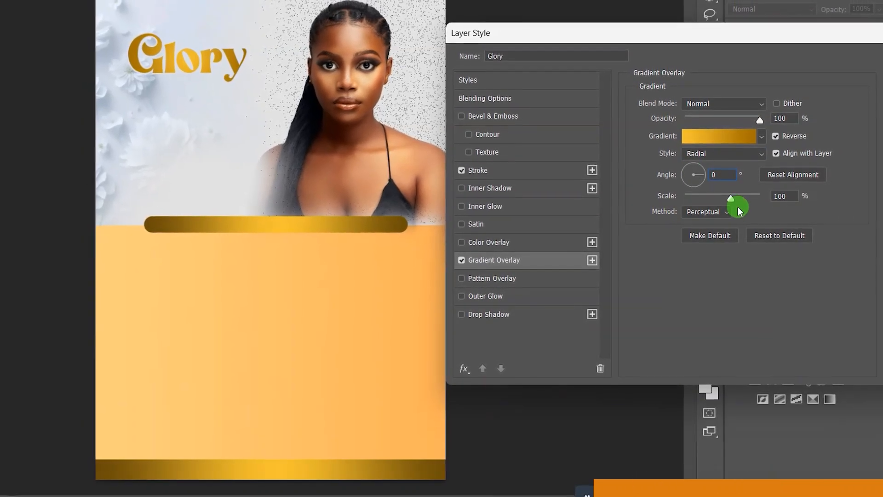
click(484, 316)
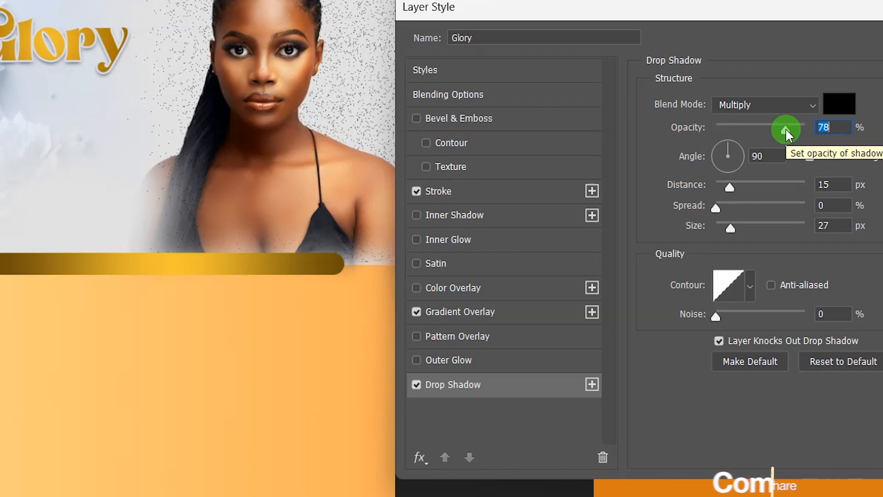
Step: Set Glory's drop shadow to 25% opacity, 145° angle, 21 px distance, 10 px size, and apply the styles
drag(785, 129, 738, 129)
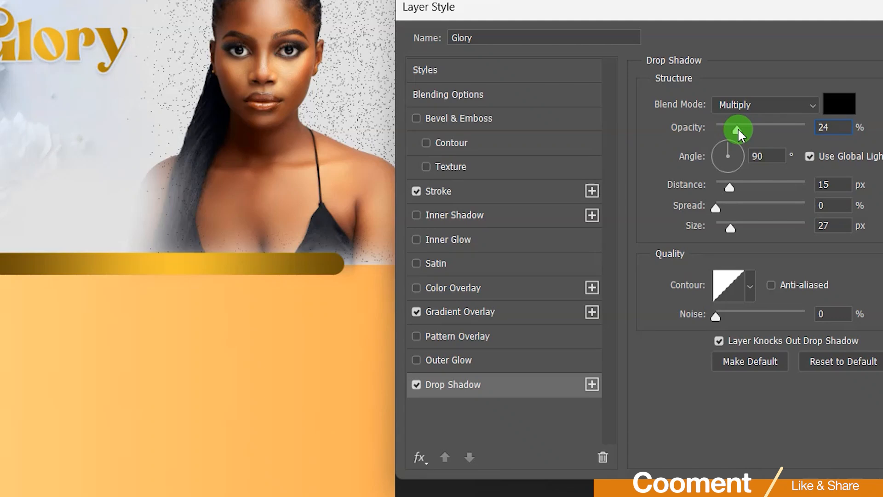
double_click(828, 127)
text(25)
click(825, 120)
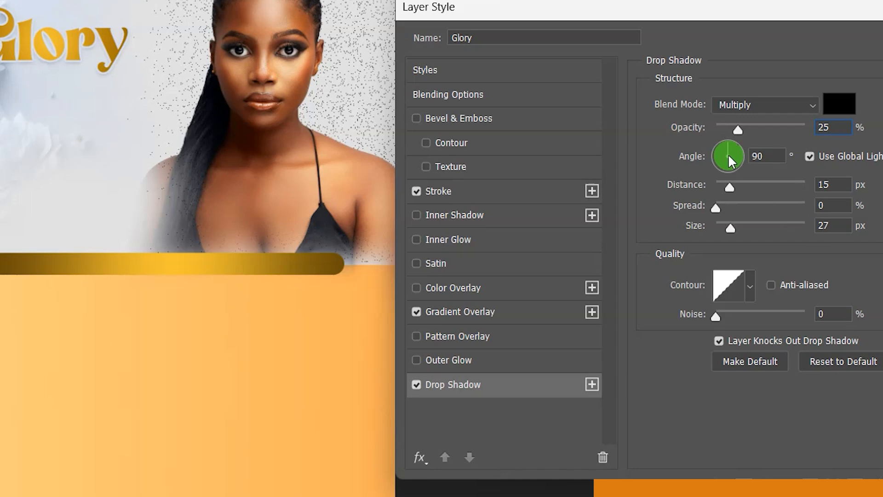
click(756, 153)
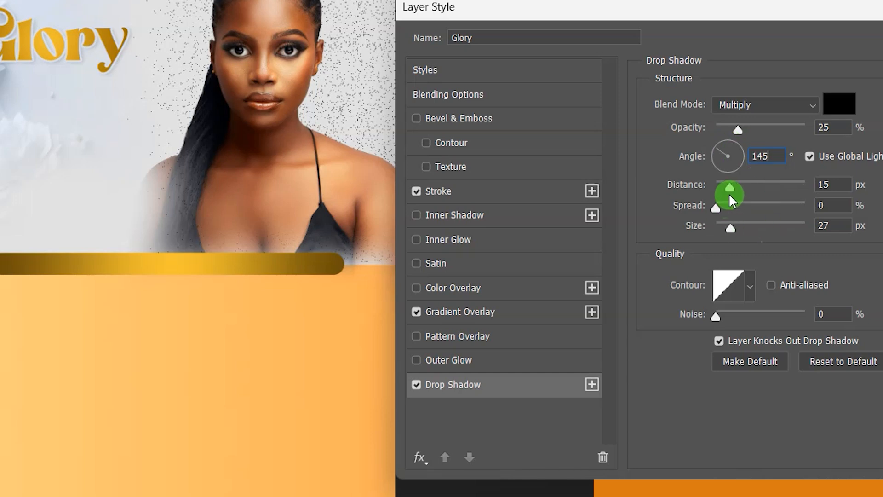
drag(729, 188, 736, 187)
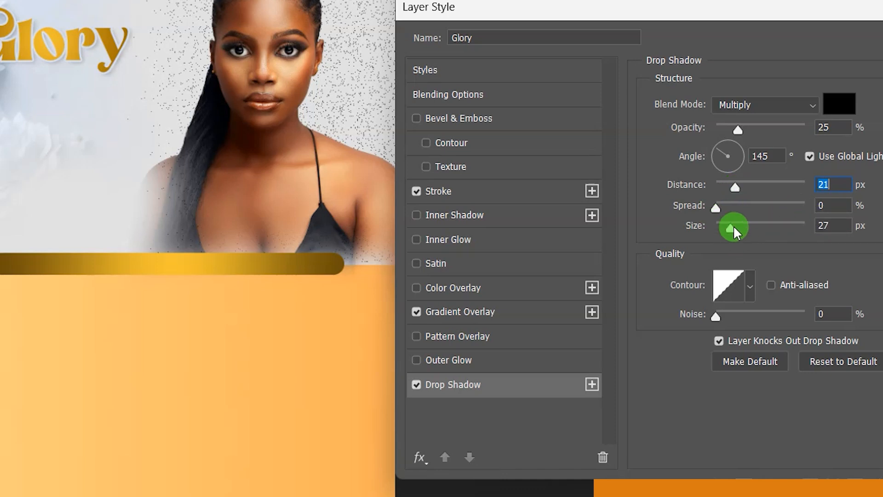
drag(732, 227, 723, 225)
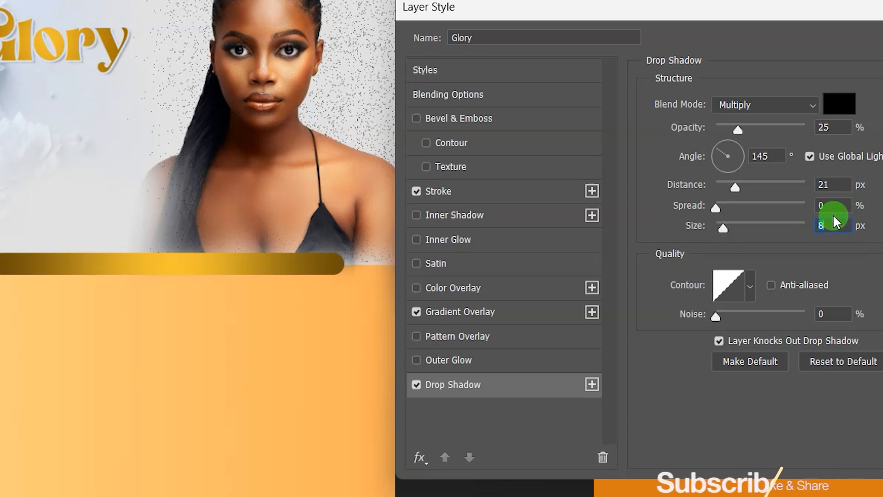
text(10)
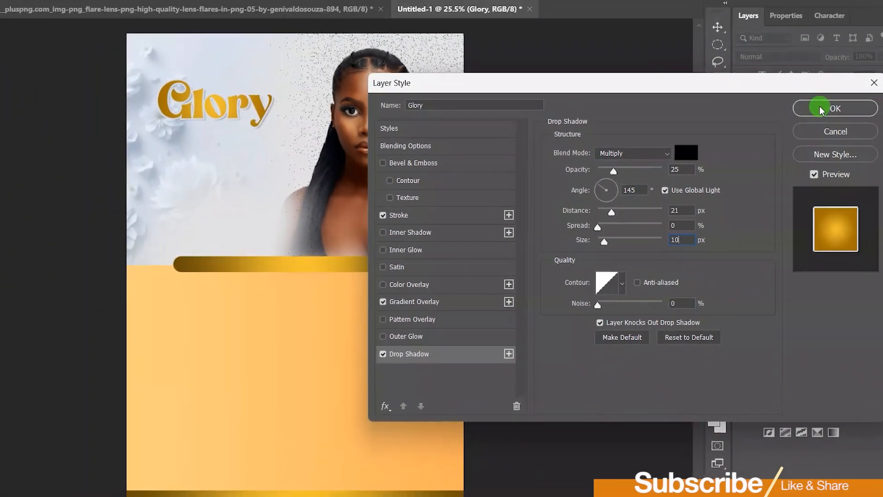
click(815, 108)
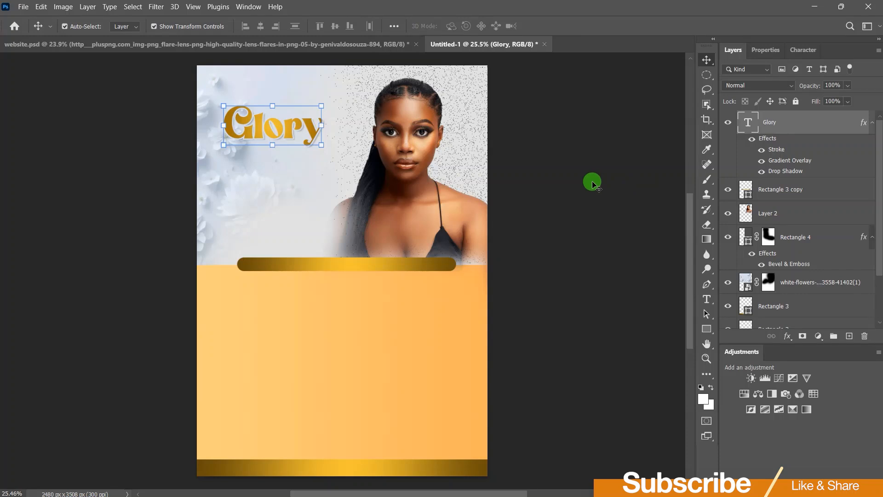
Step: Duplicate the Glory title just above it and retype the copy as Call
click(592, 184)
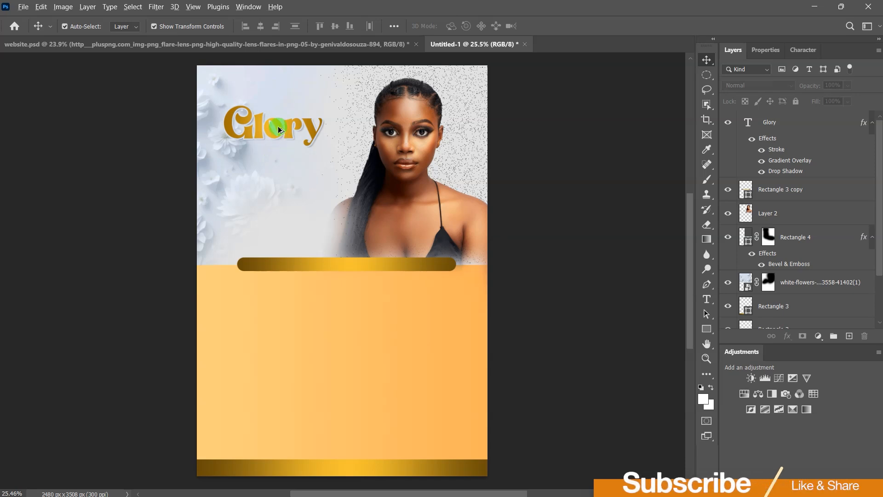
drag(278, 126, 294, 102)
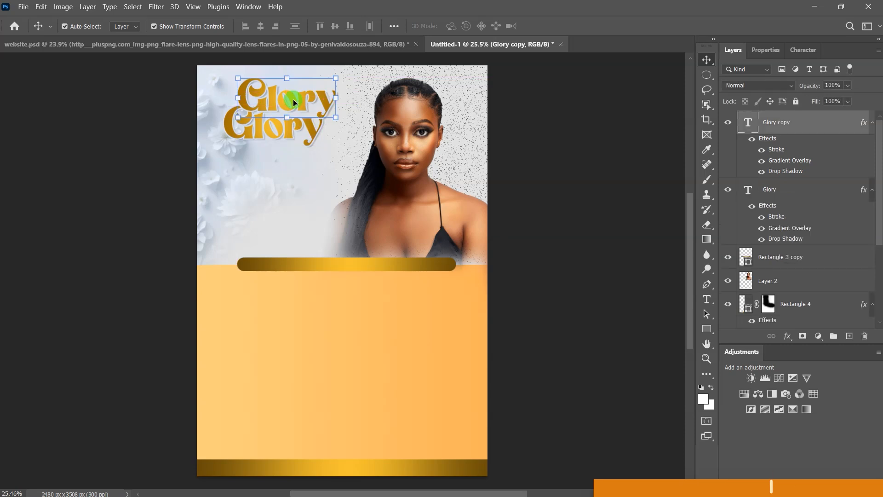
double_click(293, 99)
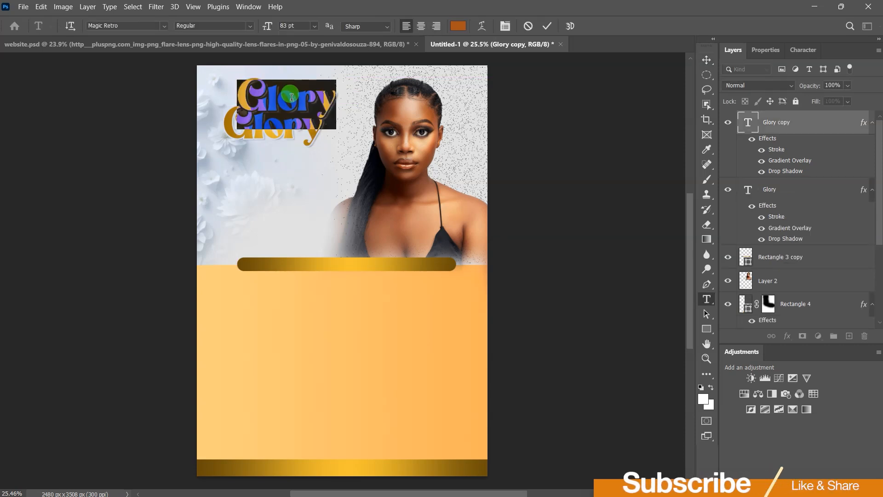
text(Call)
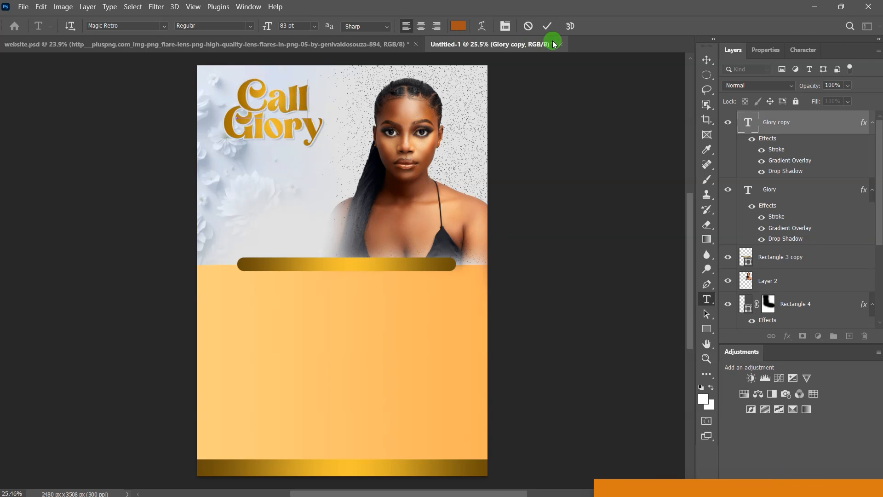
click(543, 26)
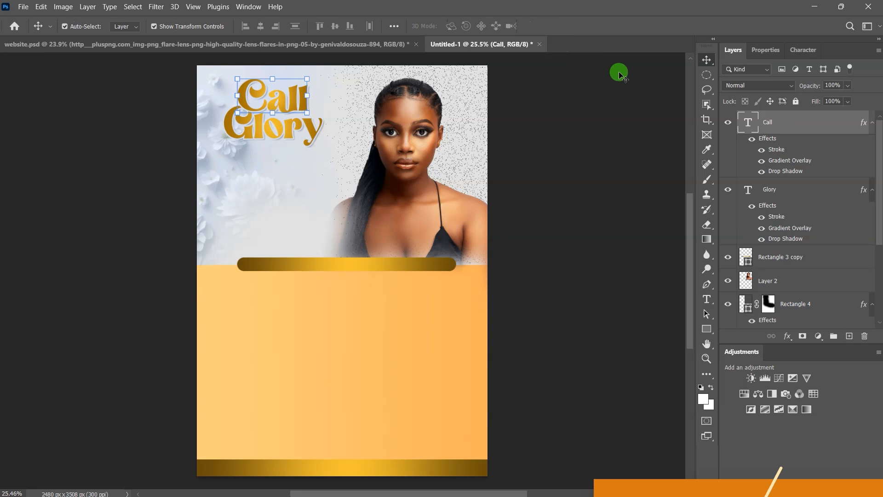
Step: Set the Call text's font size to 43 pt
click(771, 50)
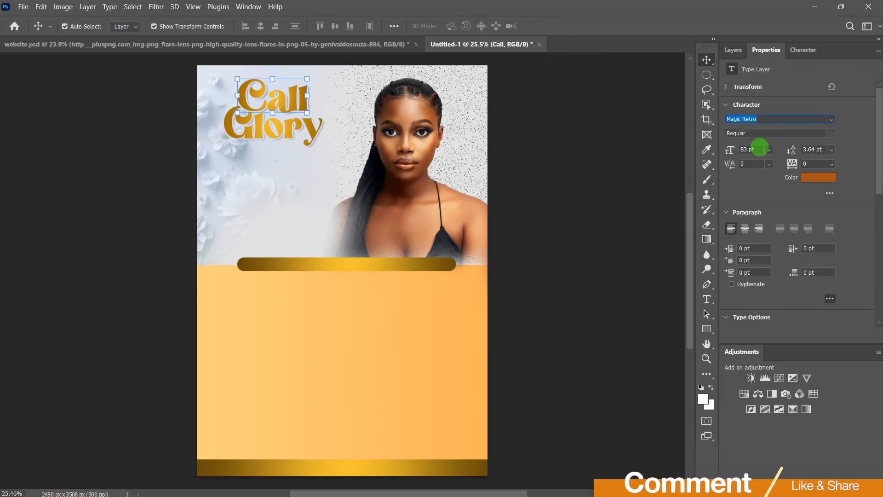
click(743, 147)
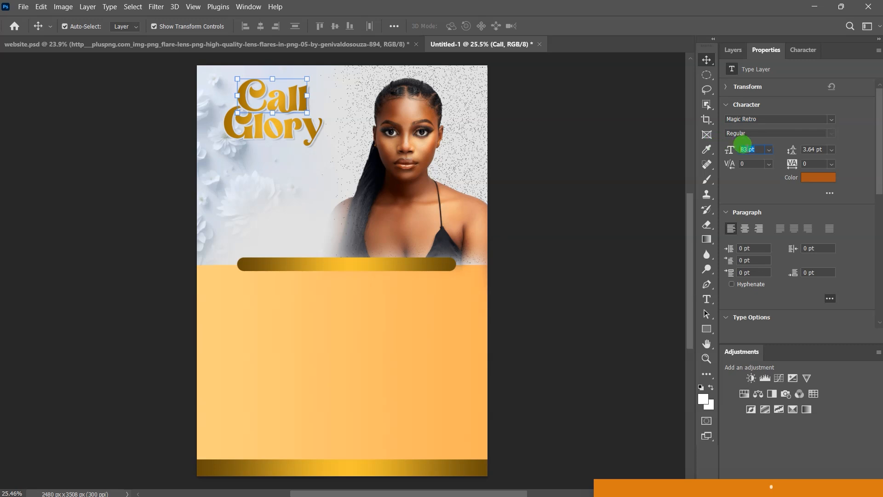
text(43)
key(Return)
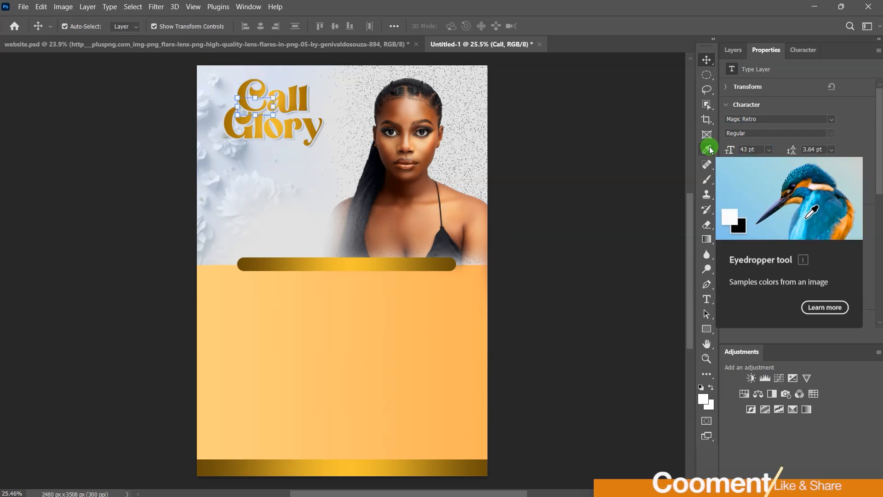
click(548, 178)
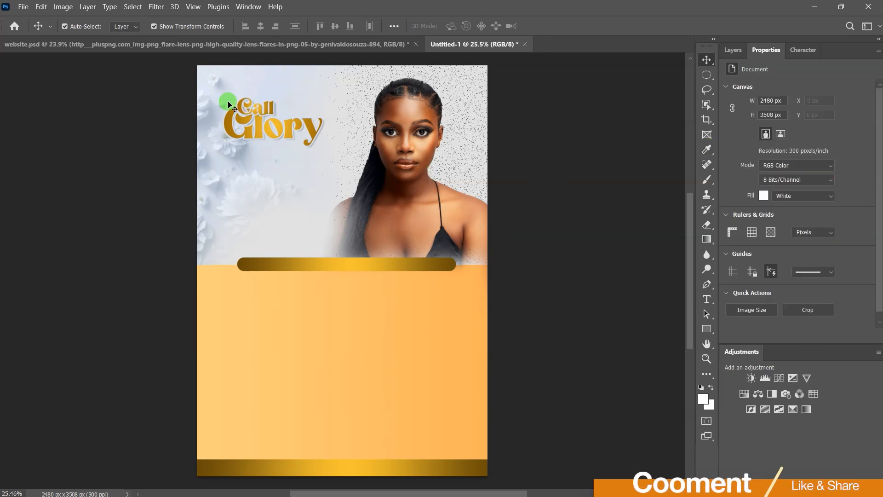
Step: Move Call up above Glory, shifted slightly to the right
drag(270, 114, 297, 114)
scroll(277, 89, up, 5)
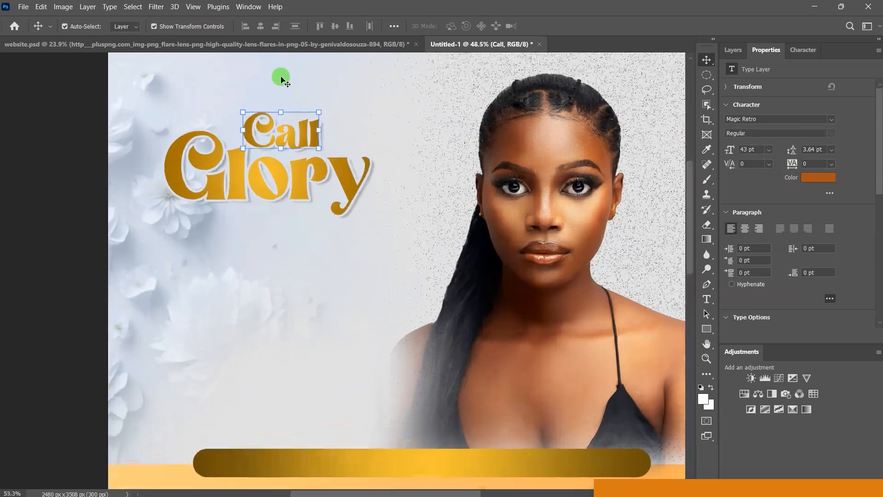
scroll(294, 83, up, 3)
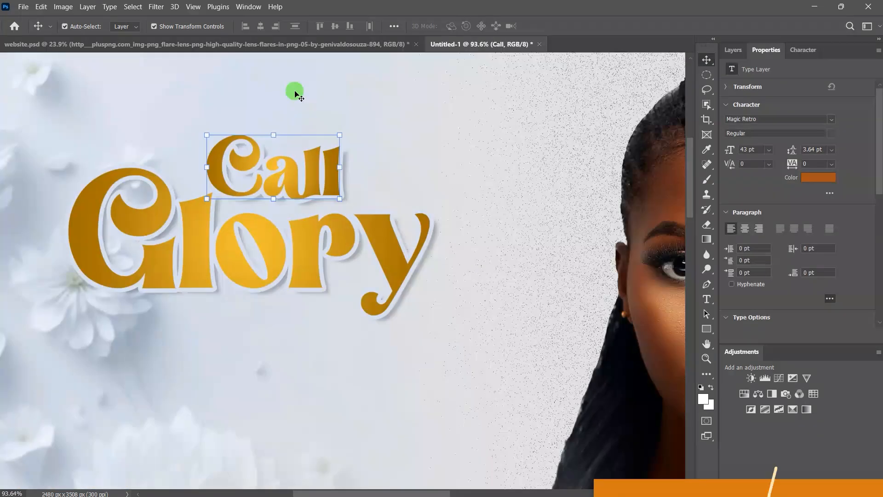
mouse_move(313, 167)
mouse_down()
mouse_move(332, 173)
mouse_move(325, 172)
mouse_up()
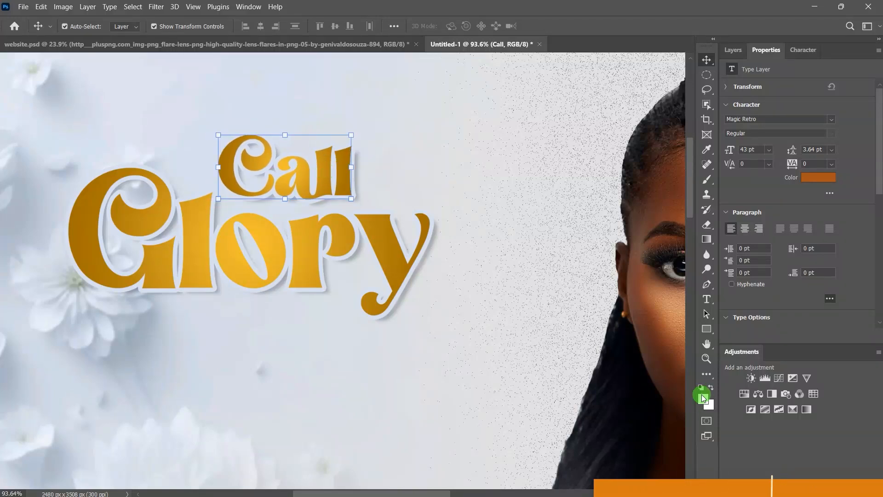
Step: Draw a white 128 × 128 px circle just right of Call and nudge it up
drag(707, 333, 750, 340)
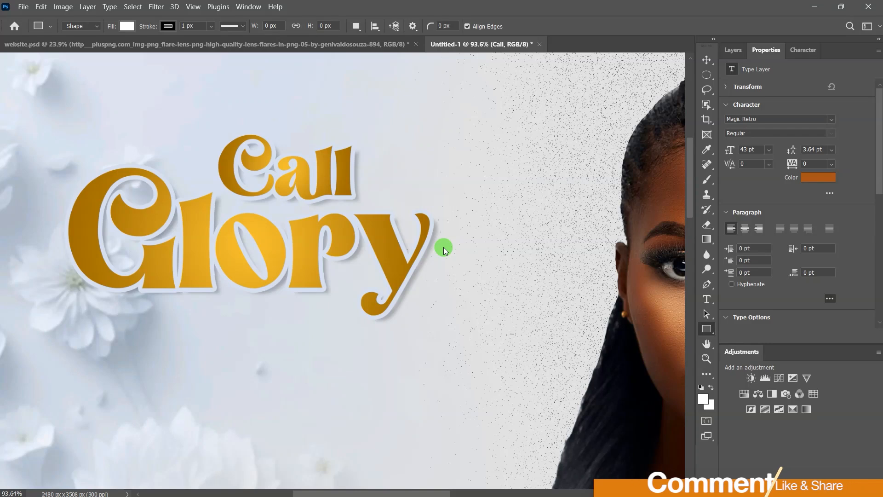
drag(371, 152, 426, 207)
click(707, 60)
drag(401, 186, 392, 177)
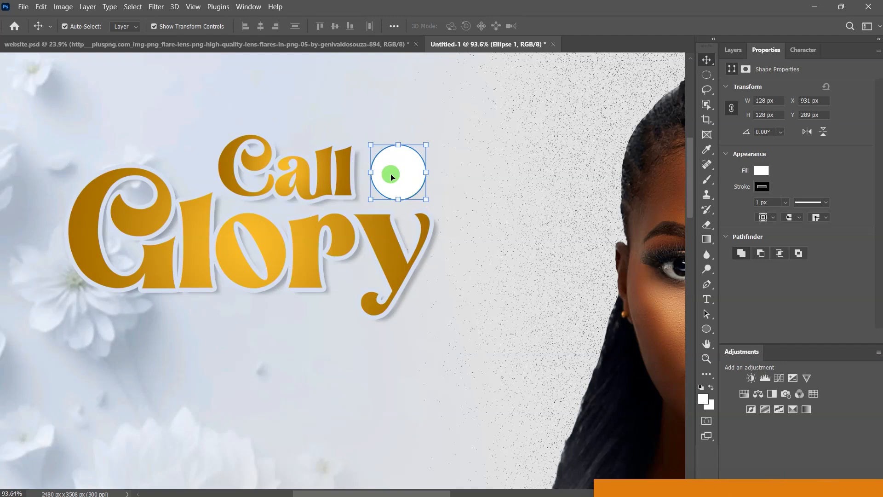
click(733, 50)
click(329, 188)
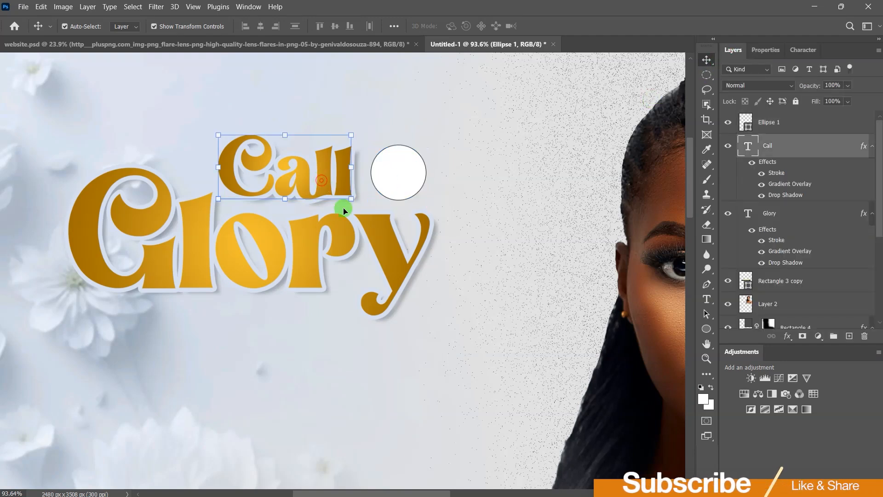
Step: Copy Call's gold gradient, stroke and shadow layer style onto the white circle Ellipse 1
right_click(767, 160)
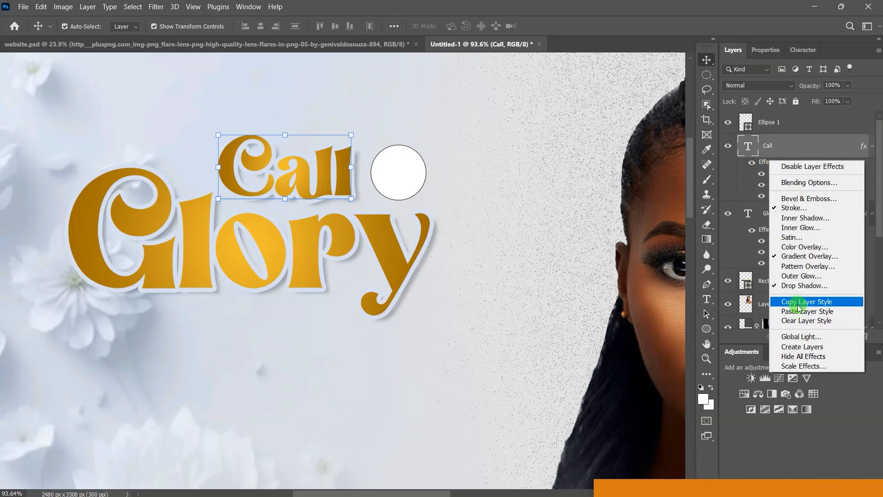
click(814, 302)
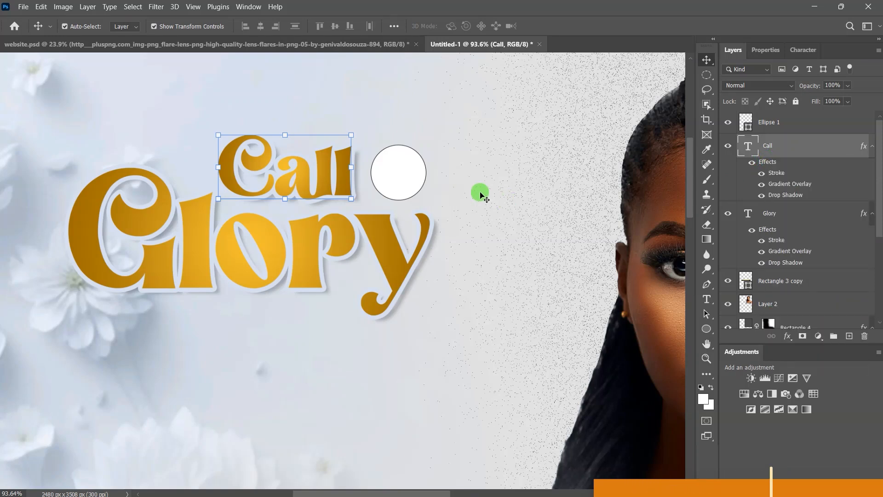
click(402, 169)
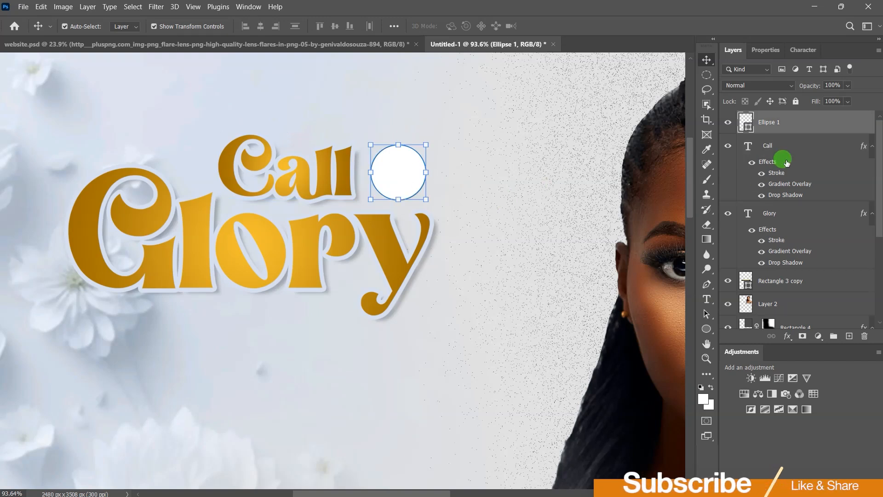
right_click(808, 125)
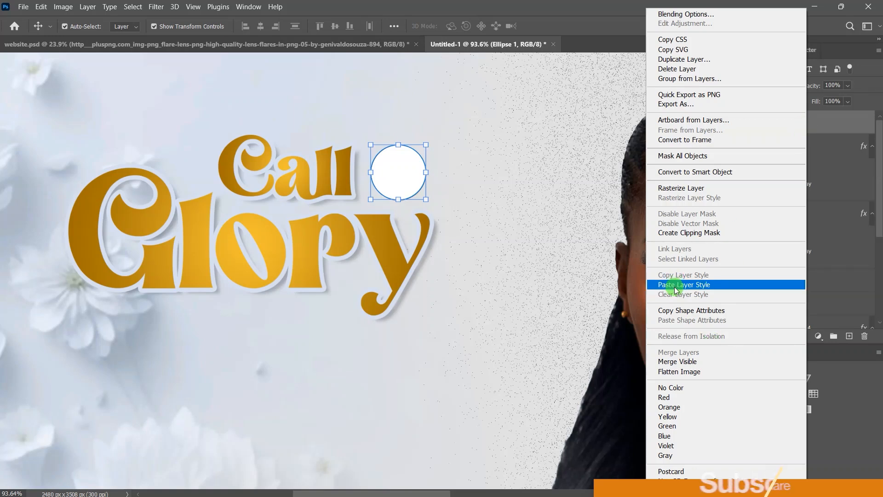
click(692, 285)
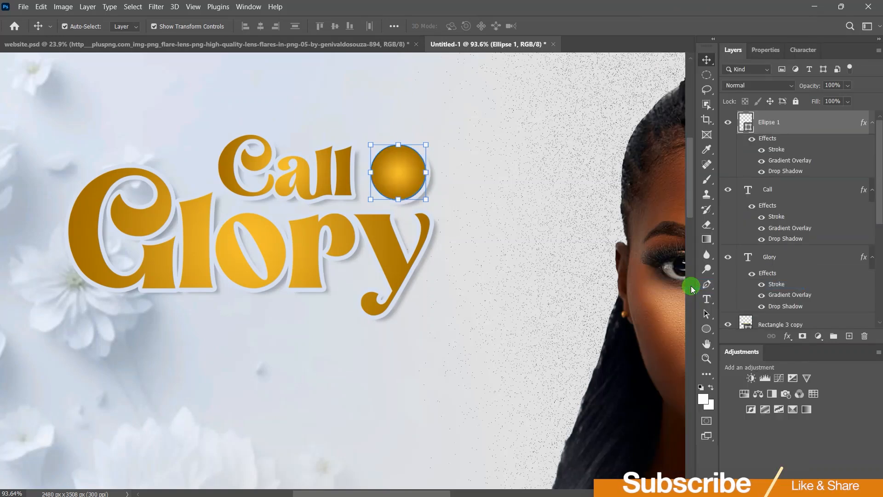
Step: Set the circle's shape stroke to none, then deselect it
click(766, 49)
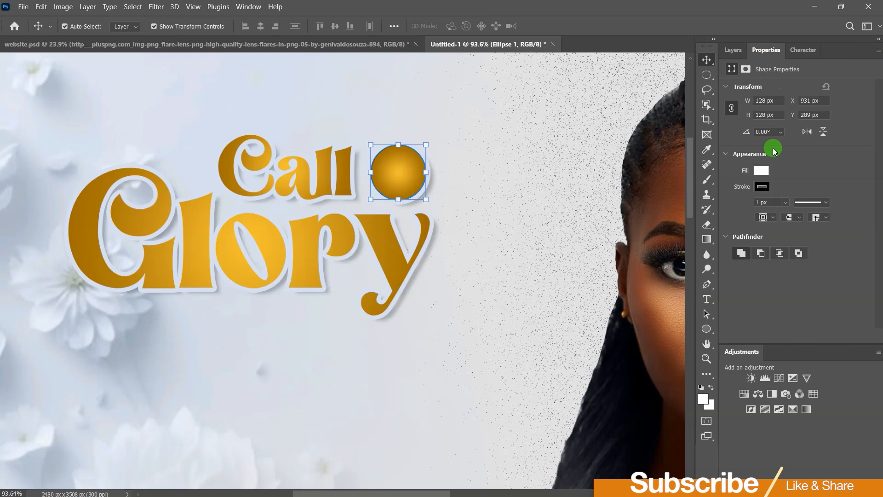
click(762, 187)
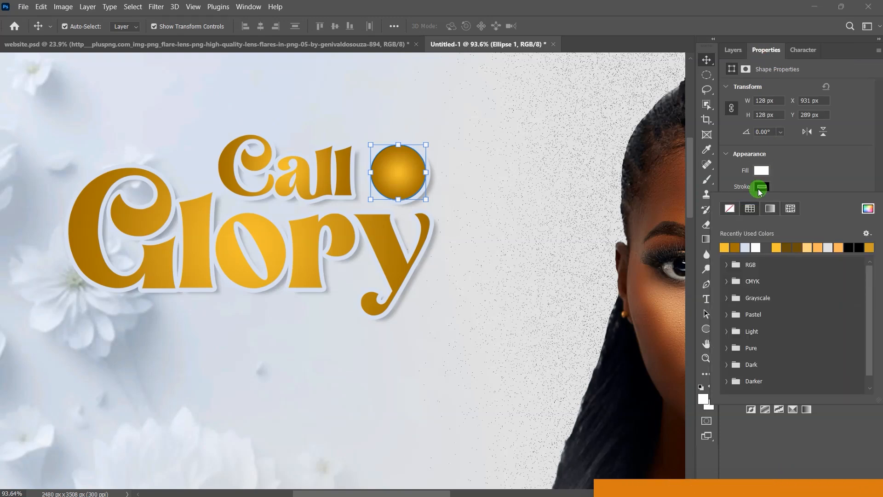
click(730, 208)
click(558, 132)
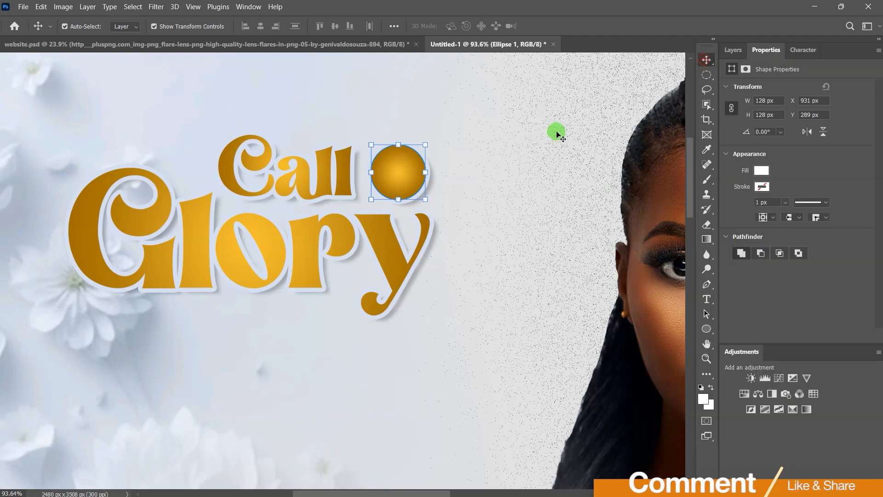
click(550, 133)
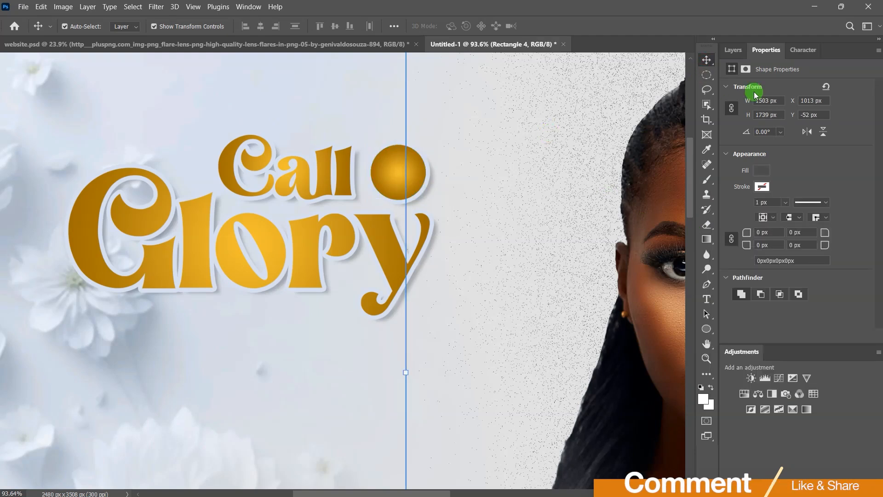
Step: Add a new orange text layer reading 'to' near the top of the canvas
click(735, 52)
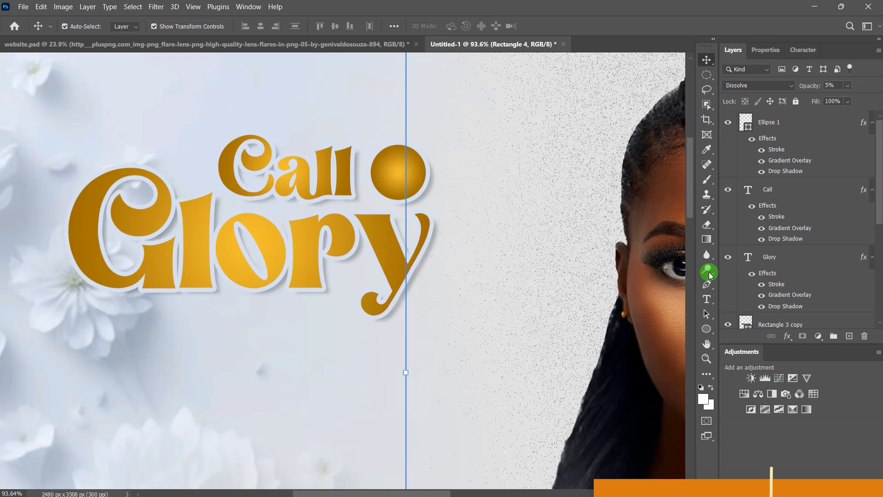
click(707, 299)
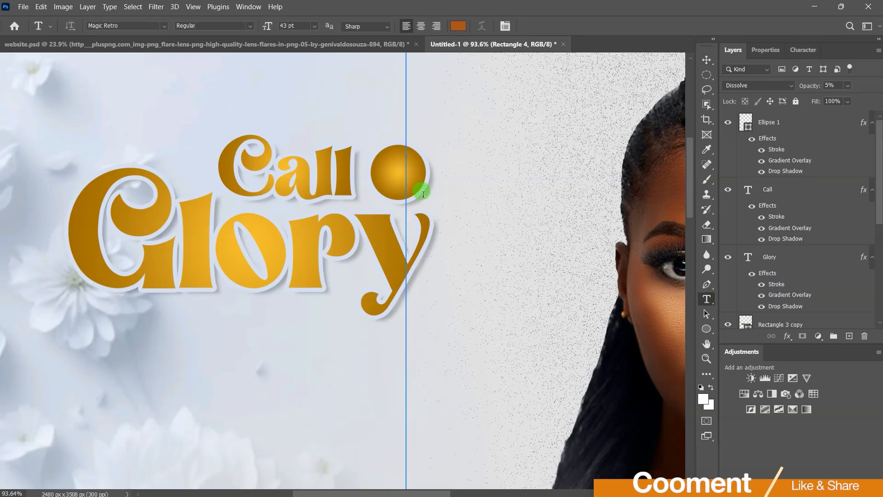
click(351, 111)
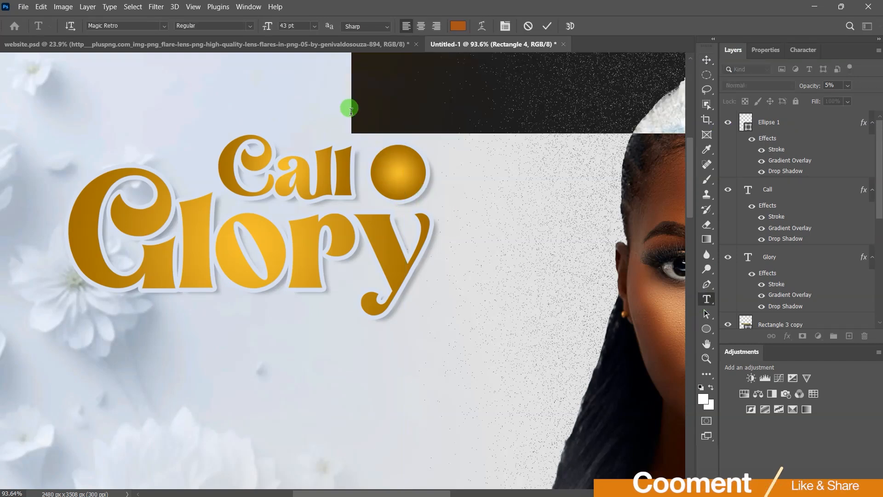
text(to)
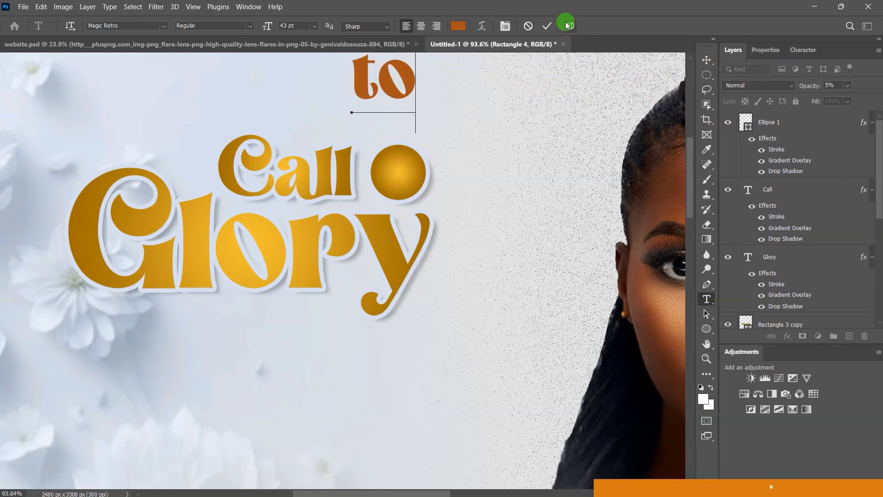
click(549, 32)
click(706, 60)
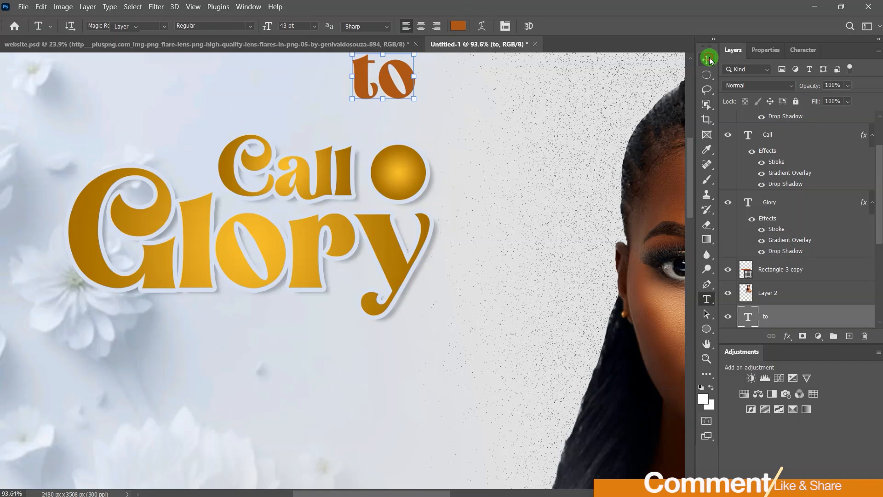
Step: Place 'to' over the gold circle beside Call and stack its layer above the circle
click(354, 73)
drag(365, 78, 375, 155)
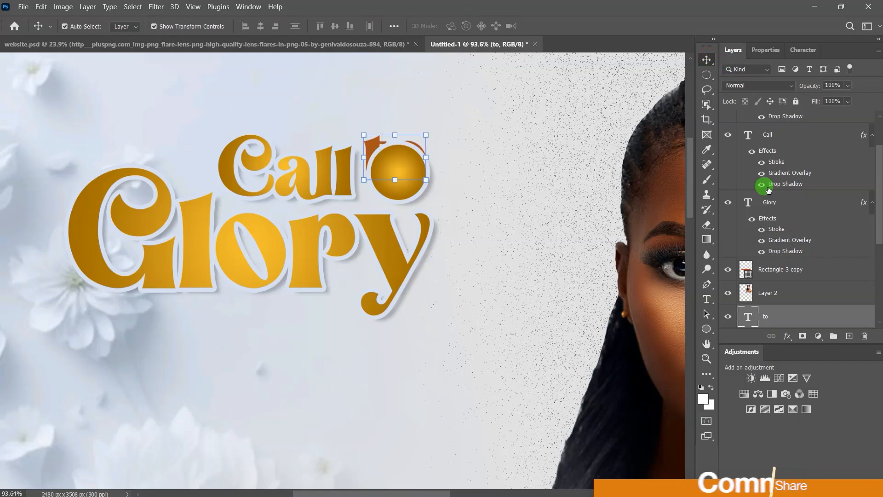
drag(801, 312, 785, 114)
scroll(793, 175, up, 3)
drag(790, 185, 781, 114)
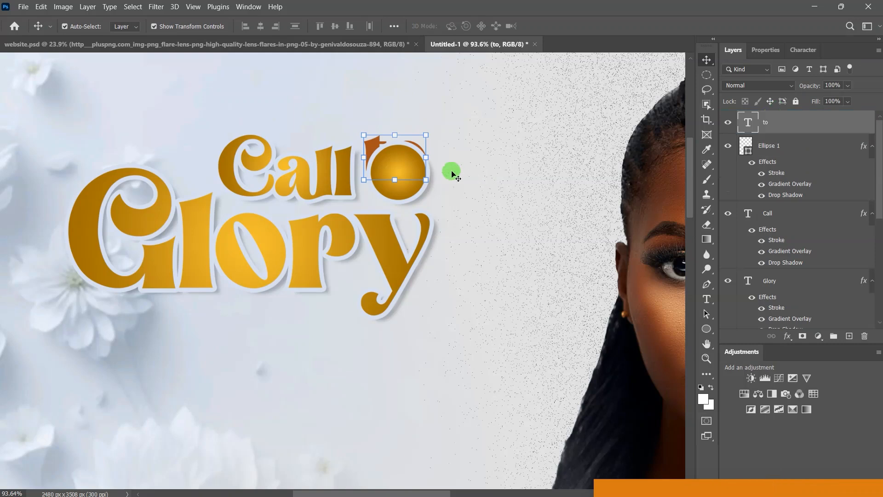
drag(400, 159, 406, 170)
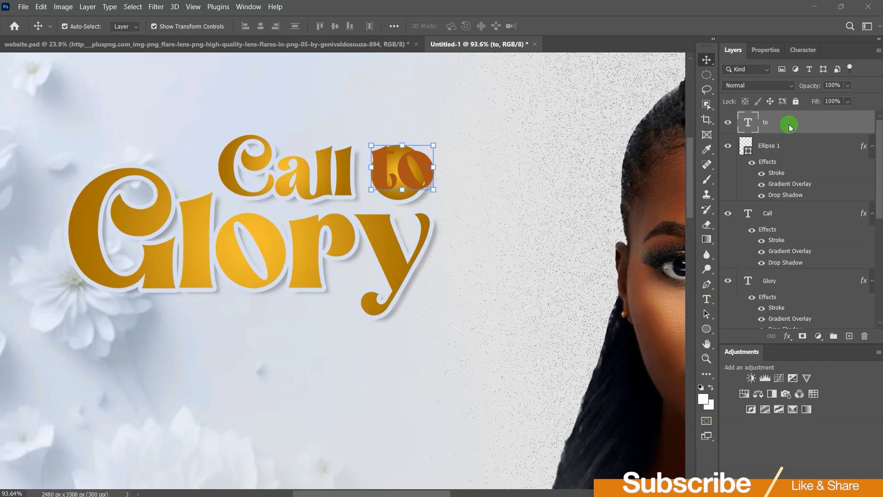
Step: Resize 'to' to 20 pt and centre it inside the gold circle
click(765, 50)
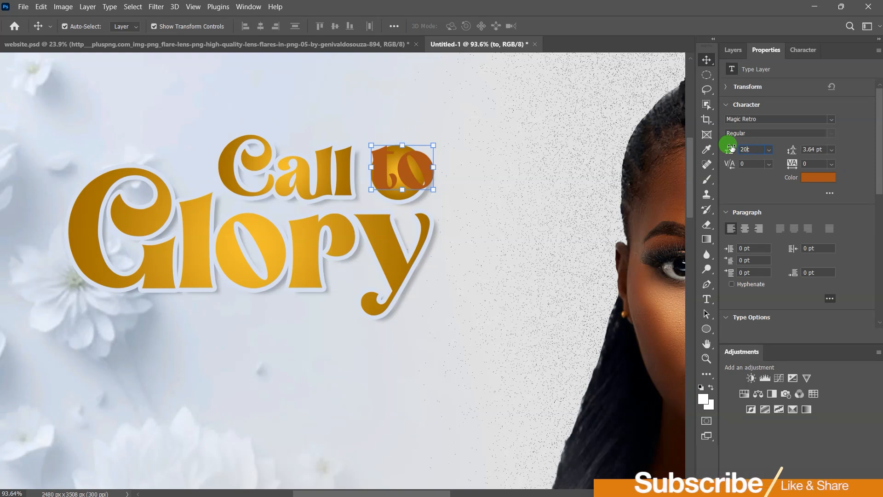
text(2)
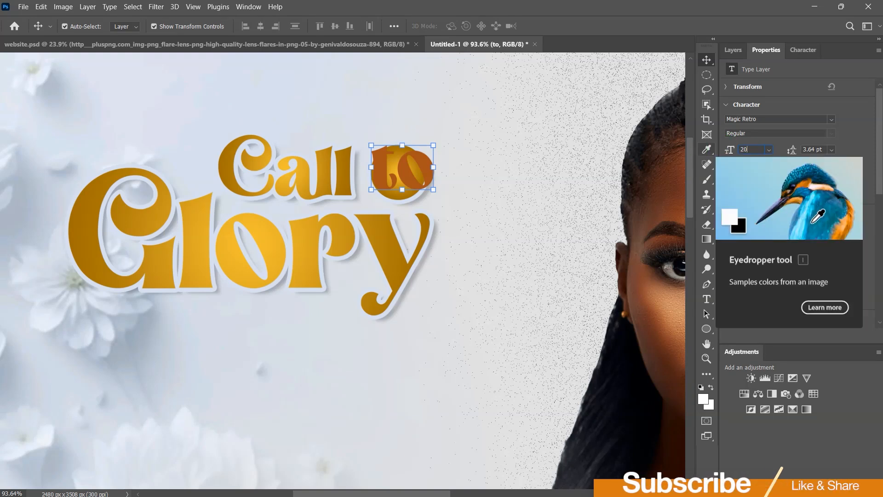
text(0)
key(Return)
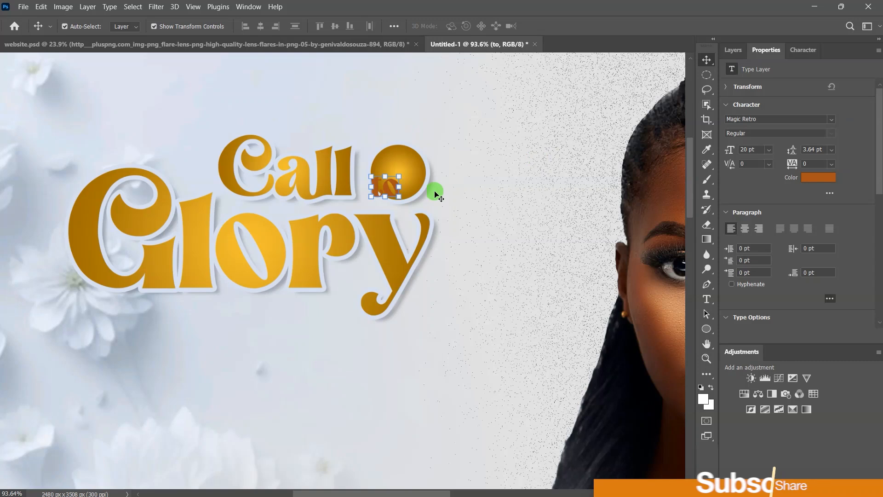
drag(387, 187, 399, 176)
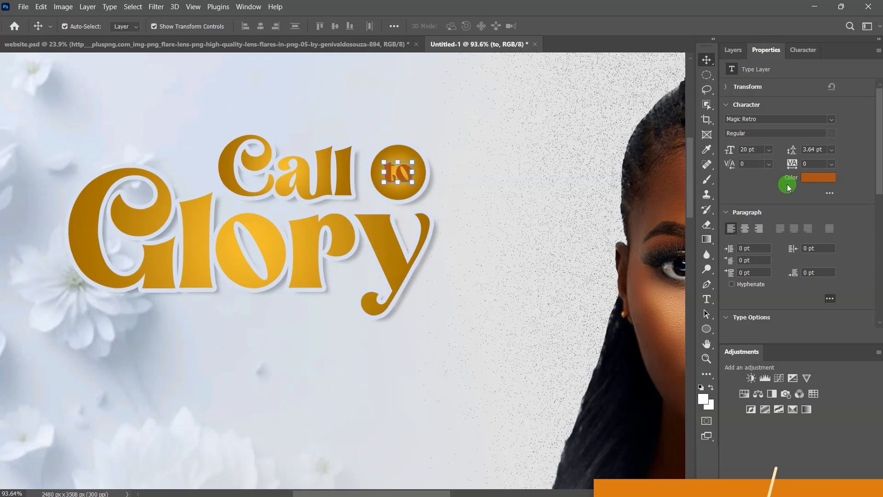
Step: Recolour 'to' pale blue-white (d6dfef), sampled from the light background
click(812, 179)
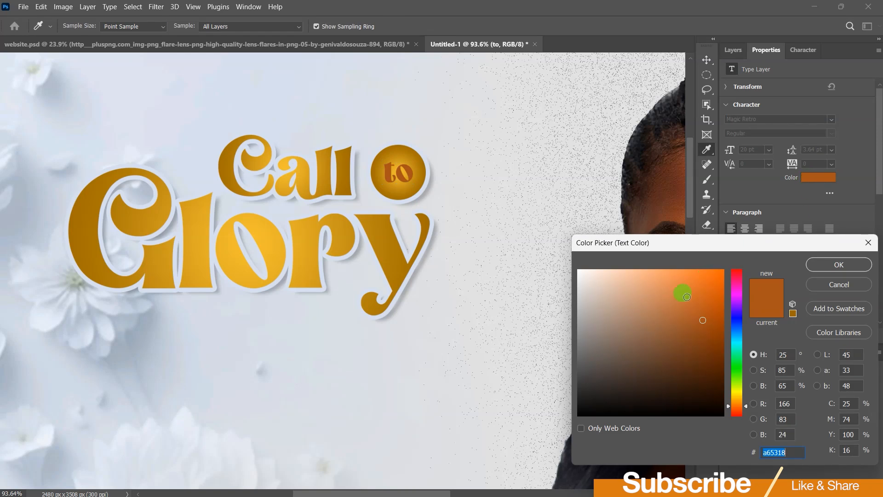
click(393, 143)
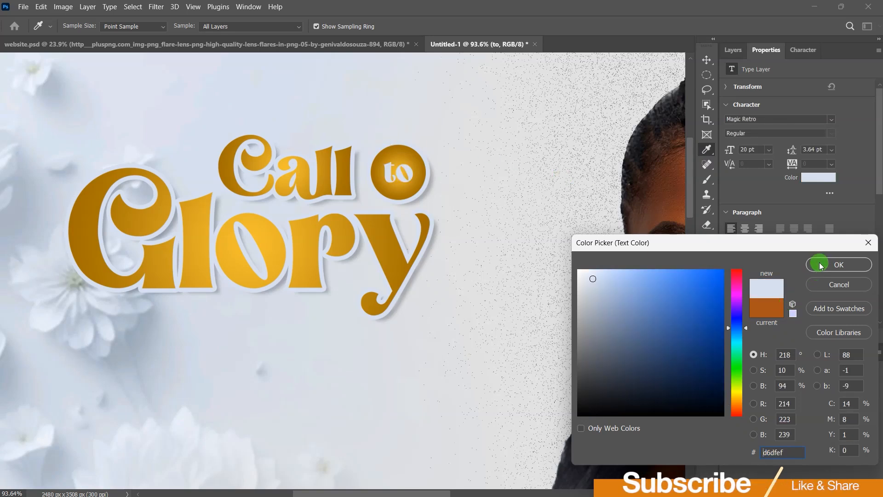
click(820, 265)
click(707, 61)
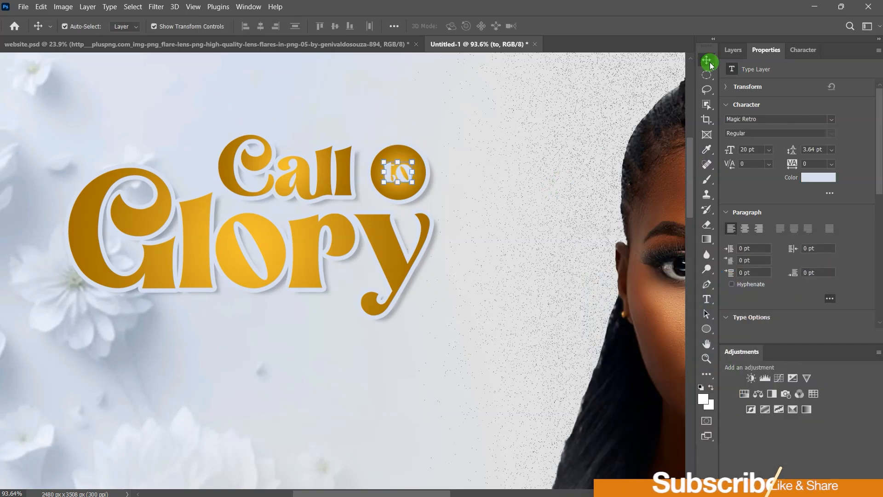
click(194, 8)
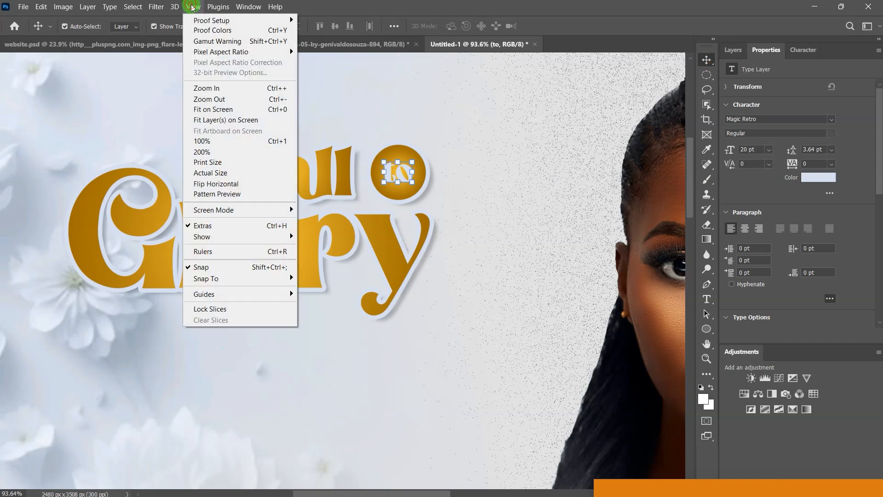
Step: Paste a block of placeholder paragraph text into a new text box below the Glory title
click(229, 111)
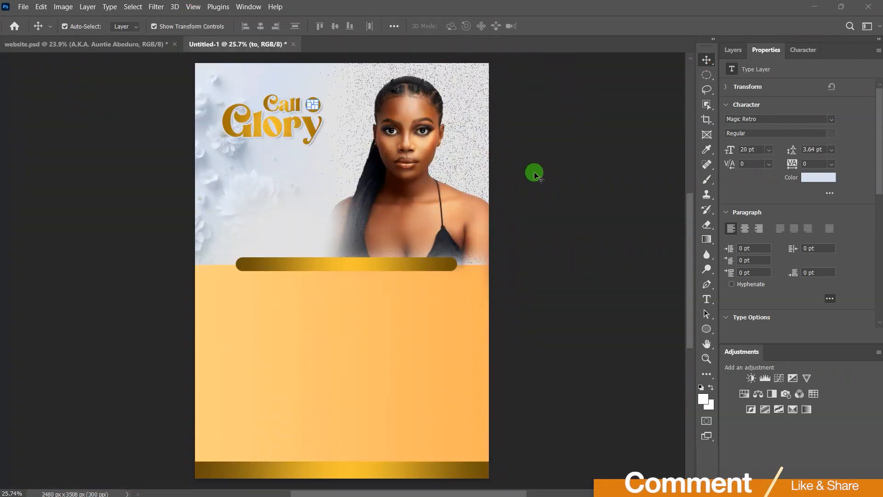
click(707, 299)
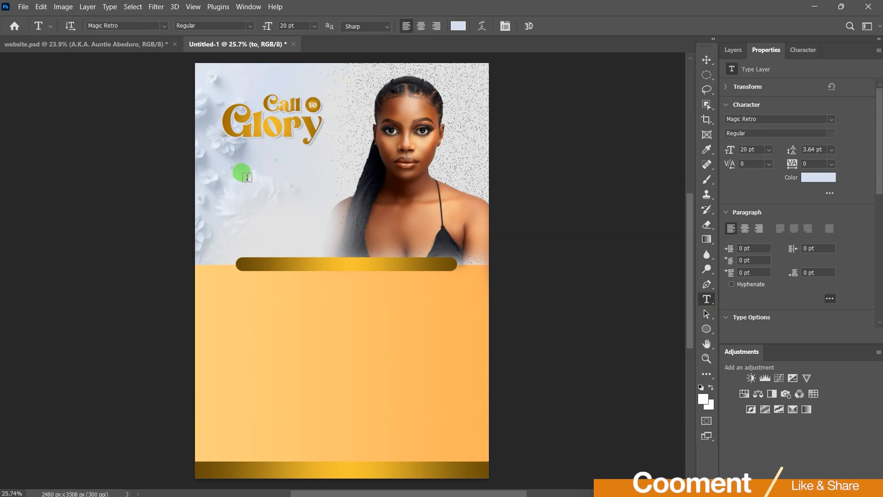
click(228, 158)
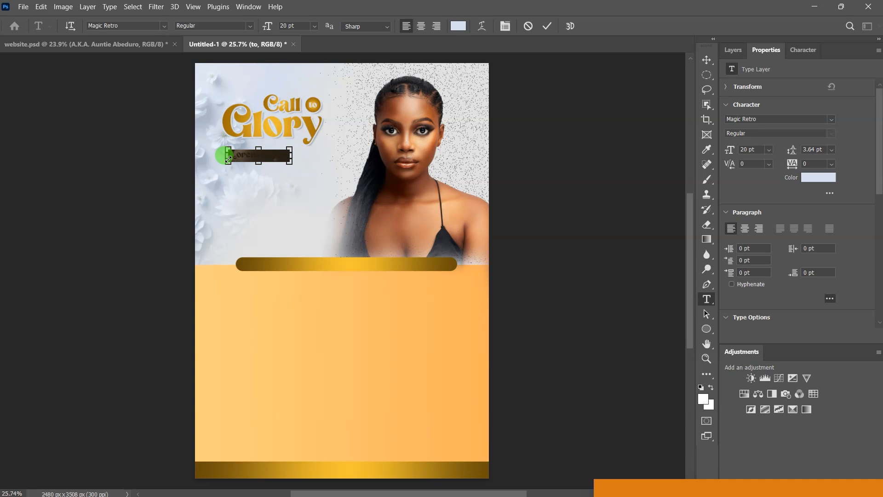
key(ctrl+v)
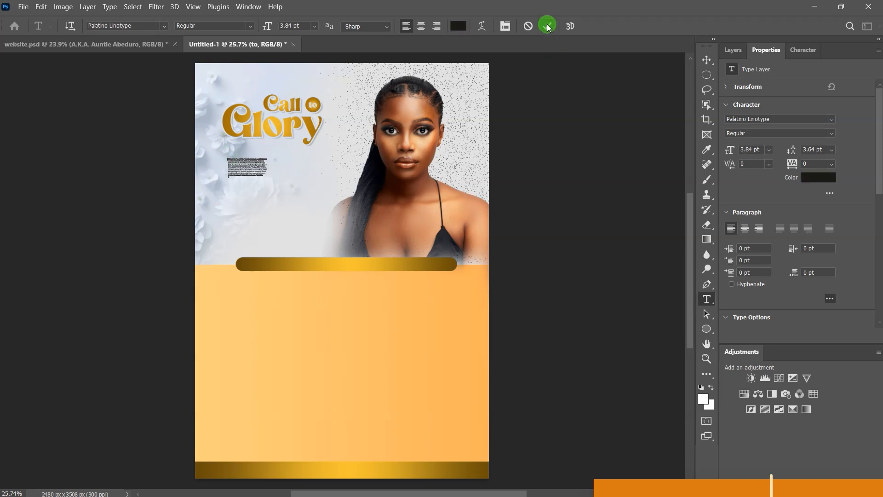
click(548, 26)
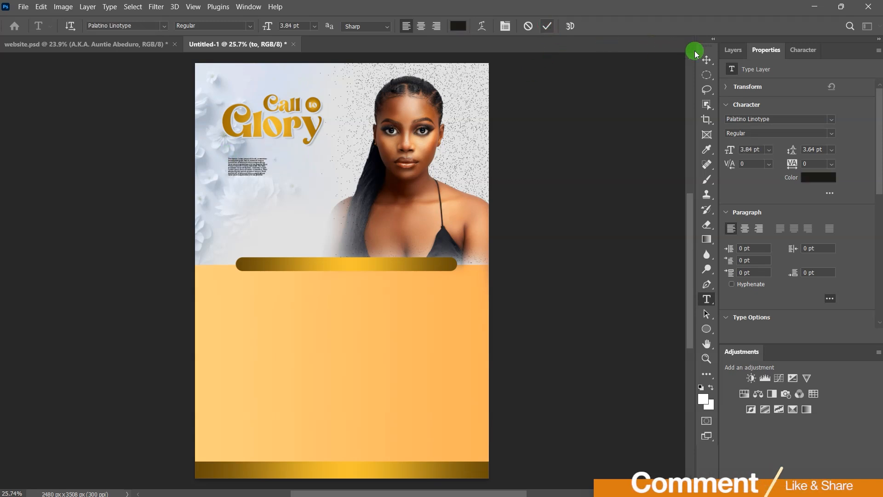
Step: Set the paragraph to 12 pt with 12 pt leading and position it beneath Call to Glory
click(739, 152)
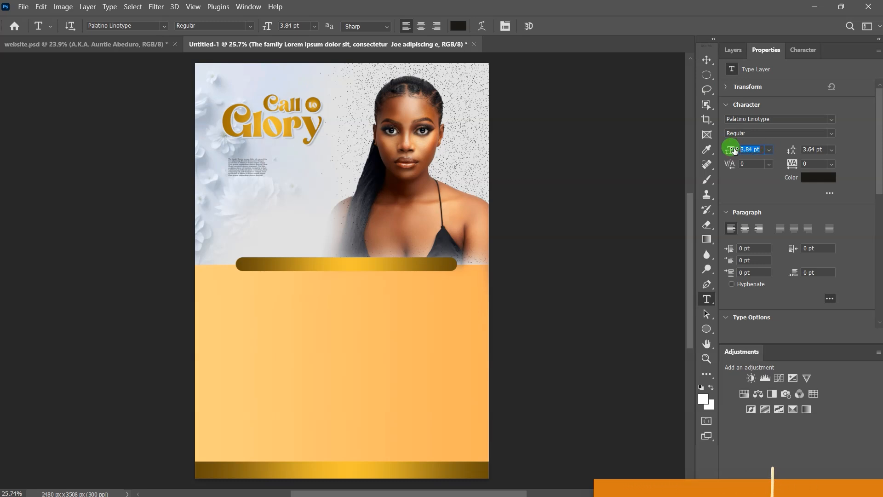
text(12)
key(Return)
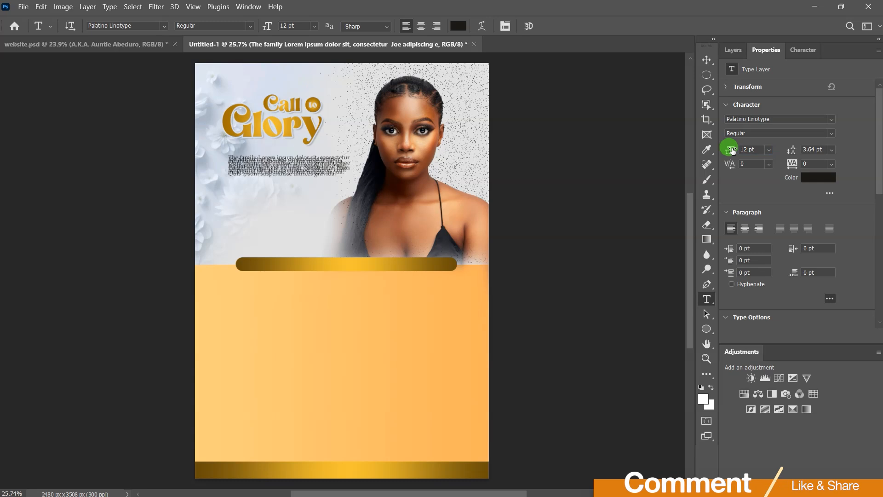
click(831, 151)
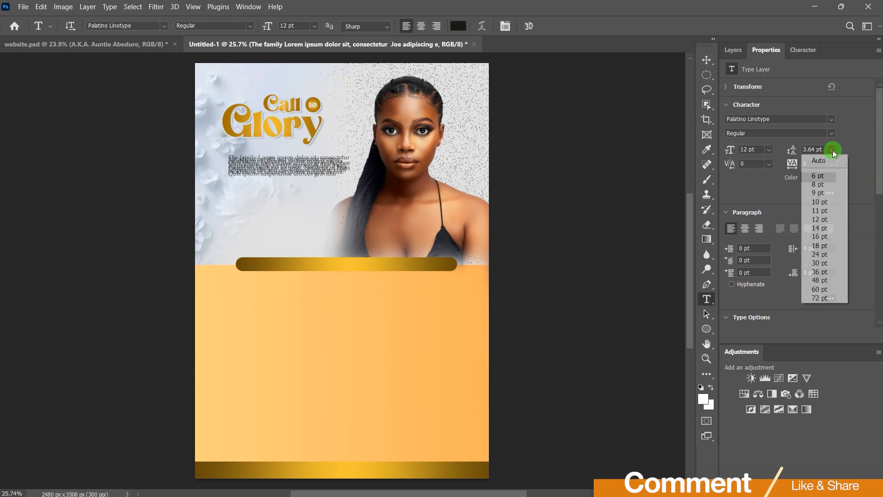
click(823, 218)
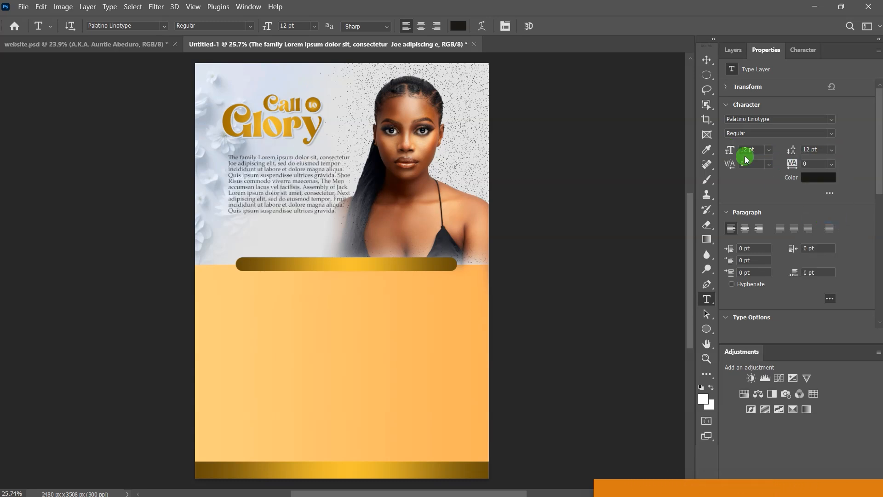
click(706, 58)
drag(291, 180, 285, 174)
click(537, 228)
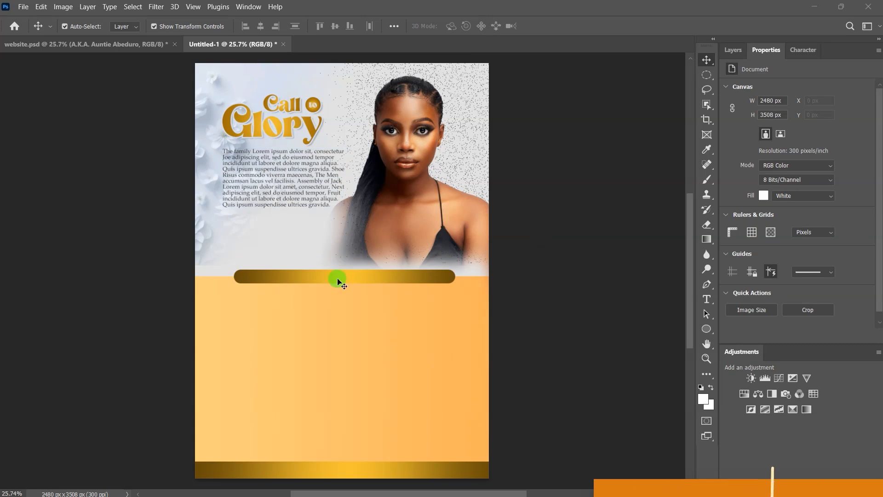
Step: Bring in decorative-line-divider.png, scale it to 873 × 36 px, and nudge it under the paragraph
key(alt+Tab)
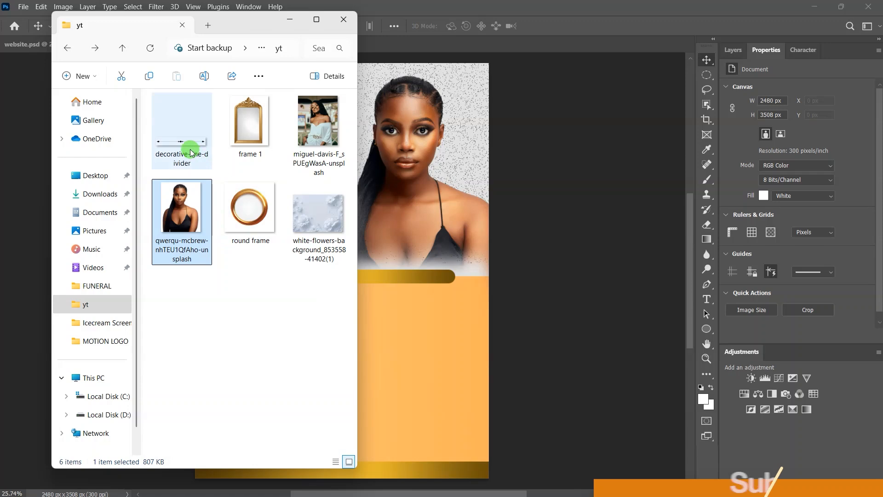
drag(184, 141, 417, 216)
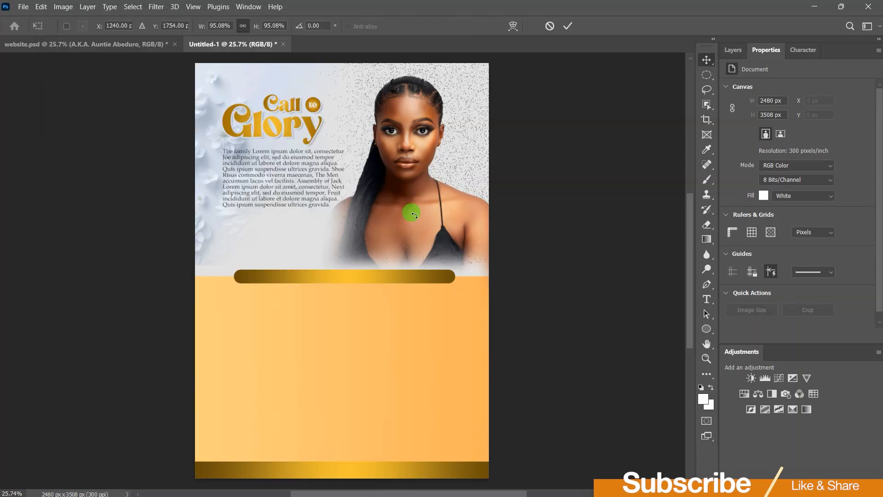
drag(479, 213, 340, 207)
drag(191, 228, 221, 224)
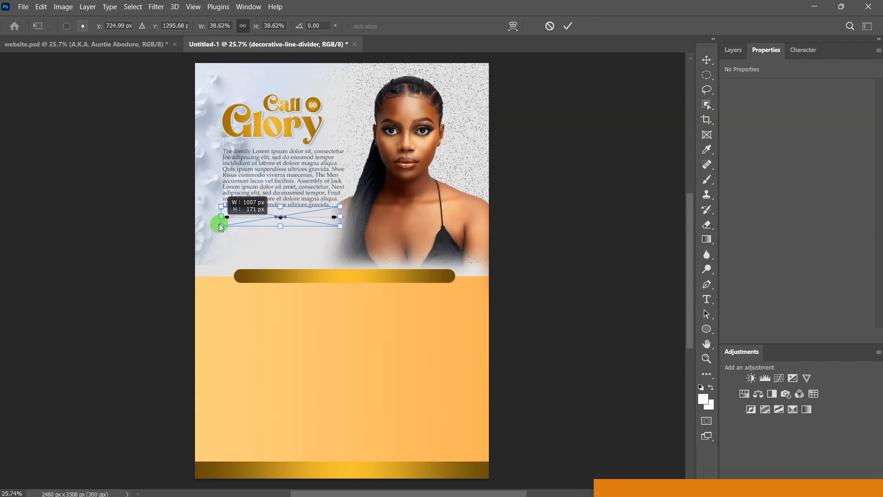
drag(341, 217, 328, 215)
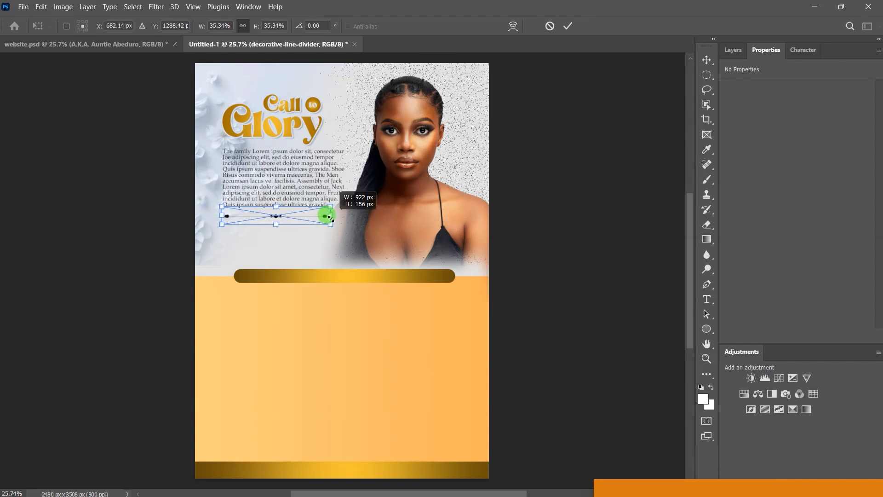
click(570, 29)
scroll(285, 223, up, 2)
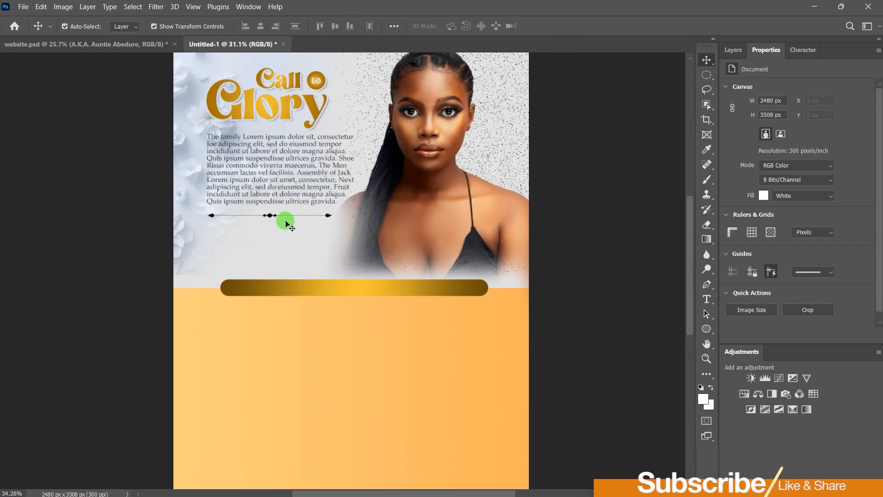
scroll(286, 224, up, 4)
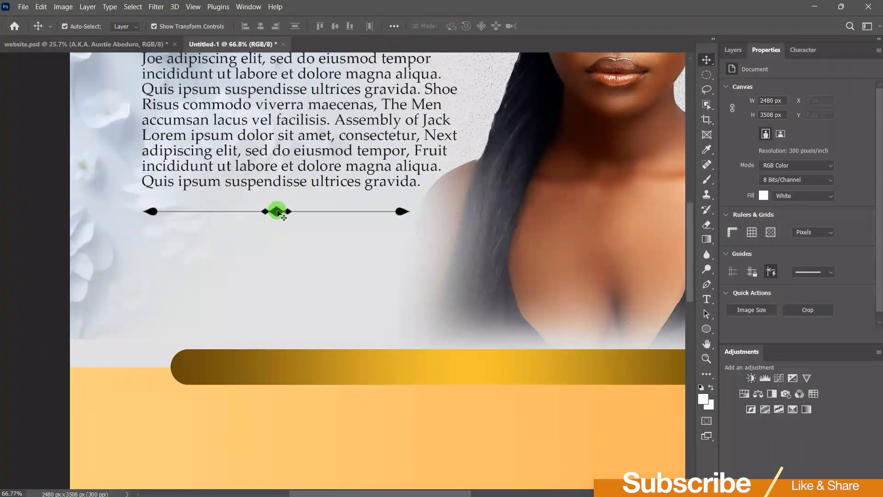
drag(278, 212, 276, 206)
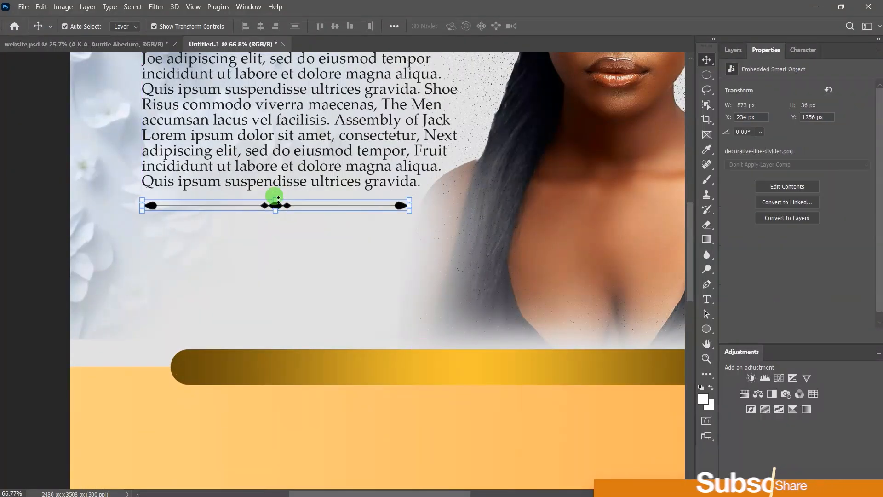
Step: Add a Gradient Overlay effect to the divider layer through Blending Options
click(733, 49)
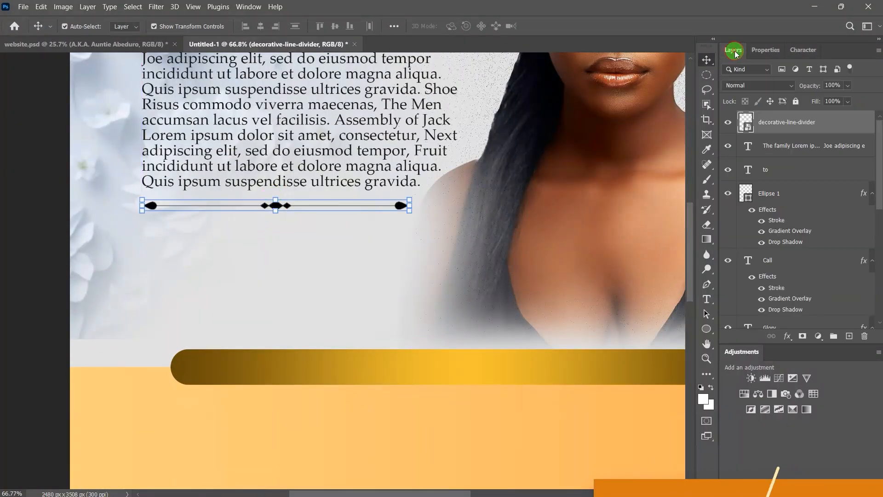
click(788, 336)
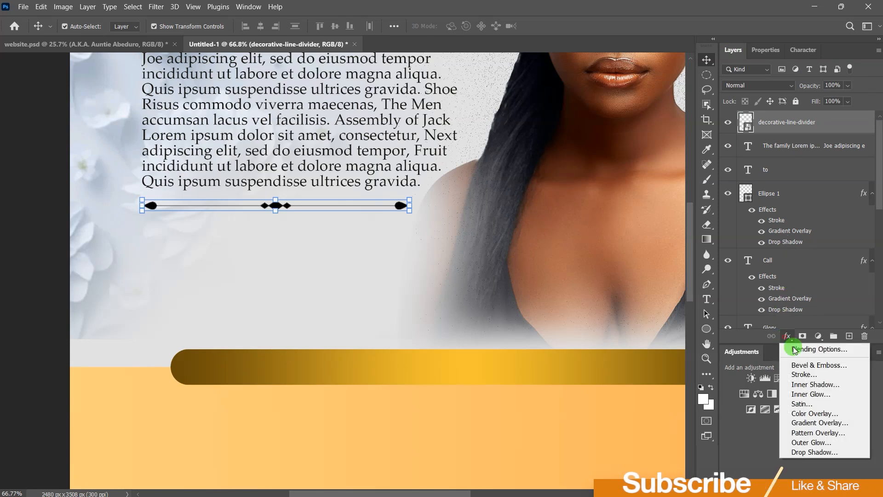
click(805, 351)
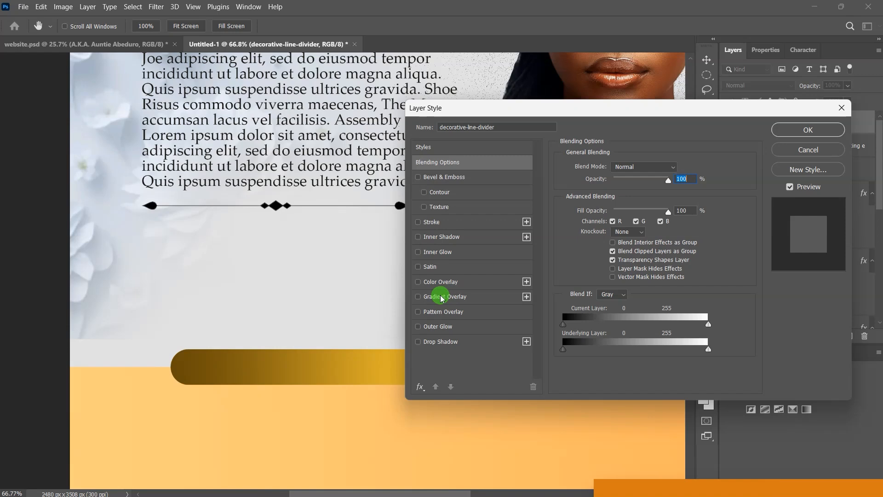
click(441, 298)
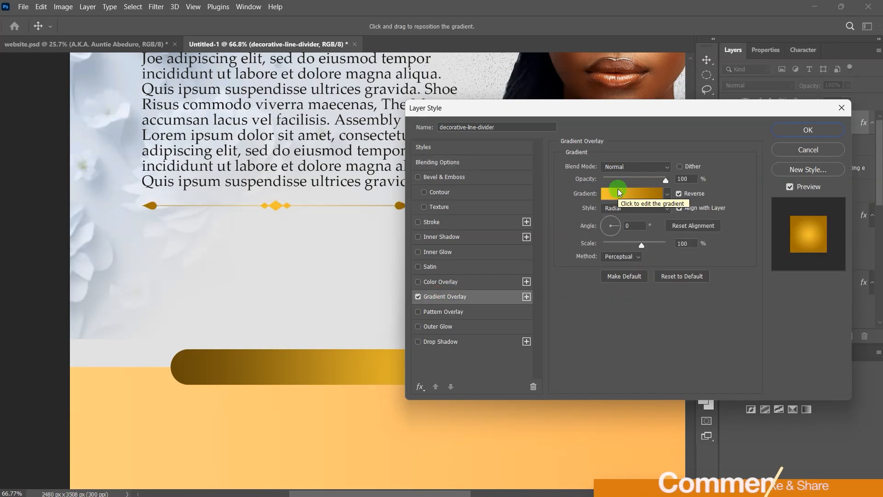
drag(625, 109, 714, 116)
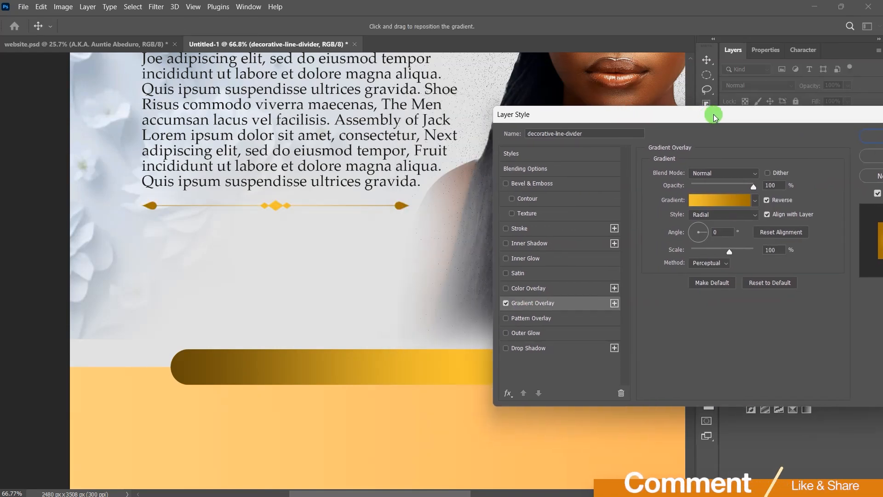
Step: Set the gradient from dark brown 6a4d09 to golden yellow f3c031, sampled from the gold bar, and apply it
click(728, 200)
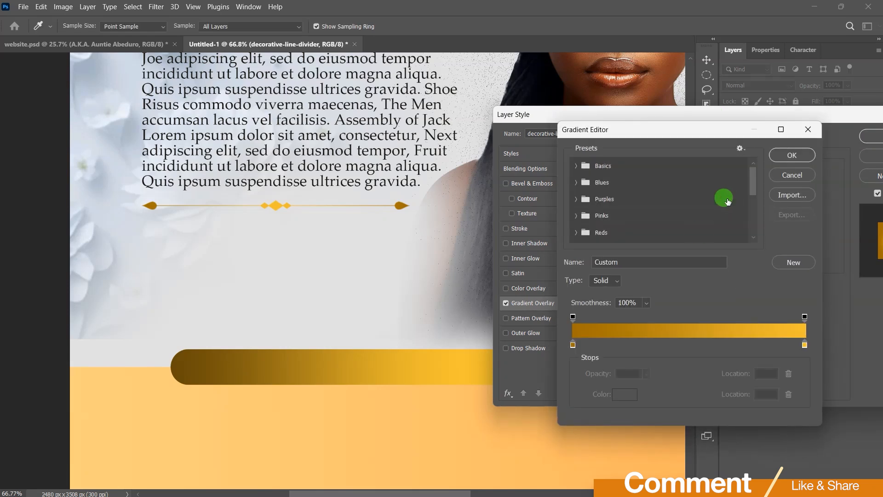
double_click(573, 345)
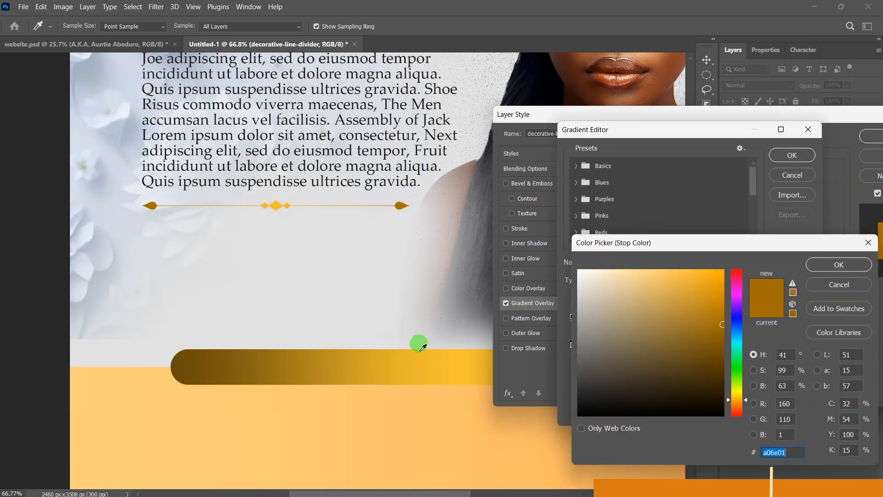
click(182, 357)
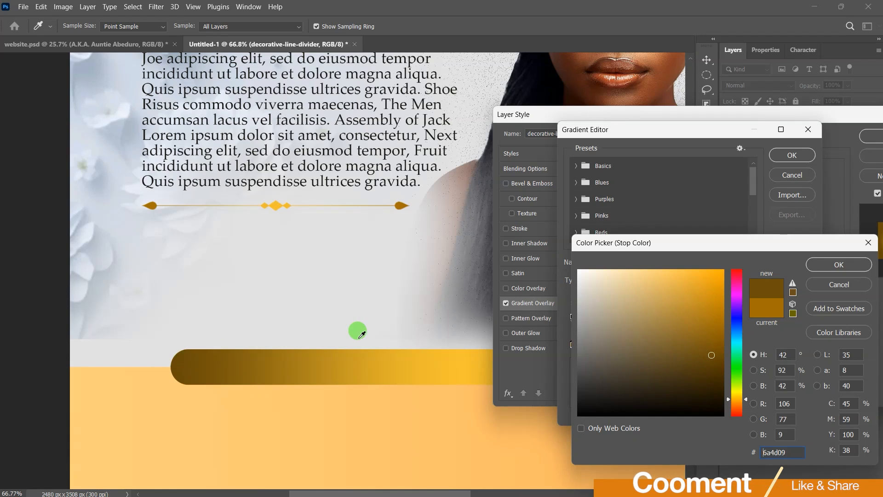
click(842, 263)
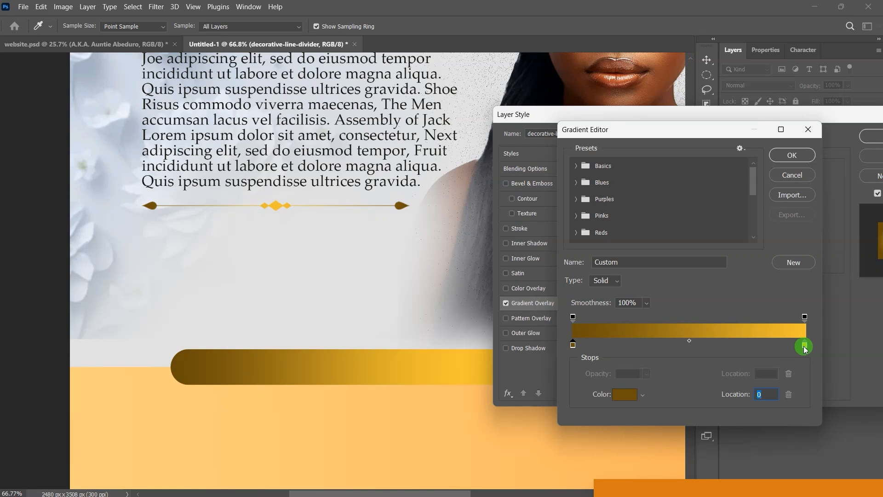
click(625, 394)
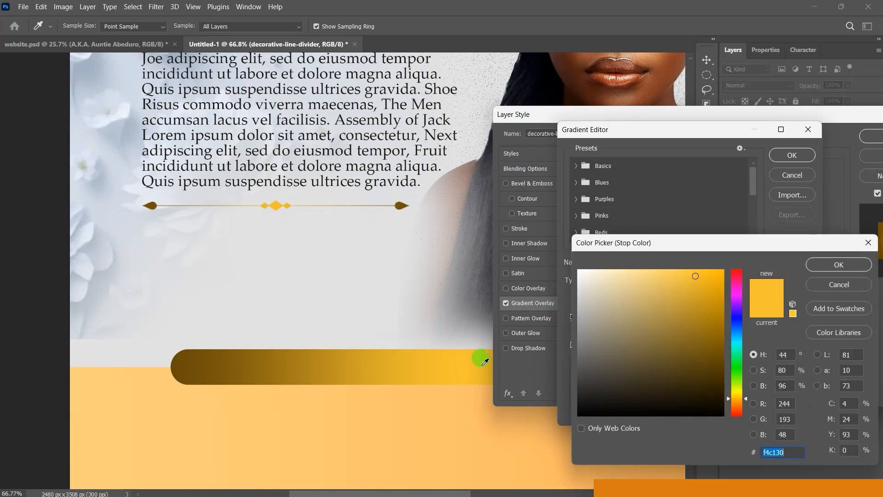
click(841, 265)
click(798, 155)
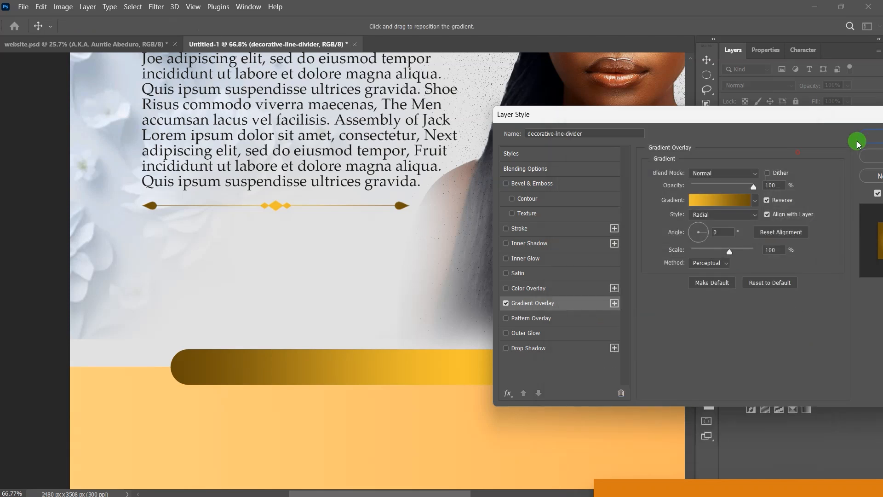
click(869, 137)
click(759, 119)
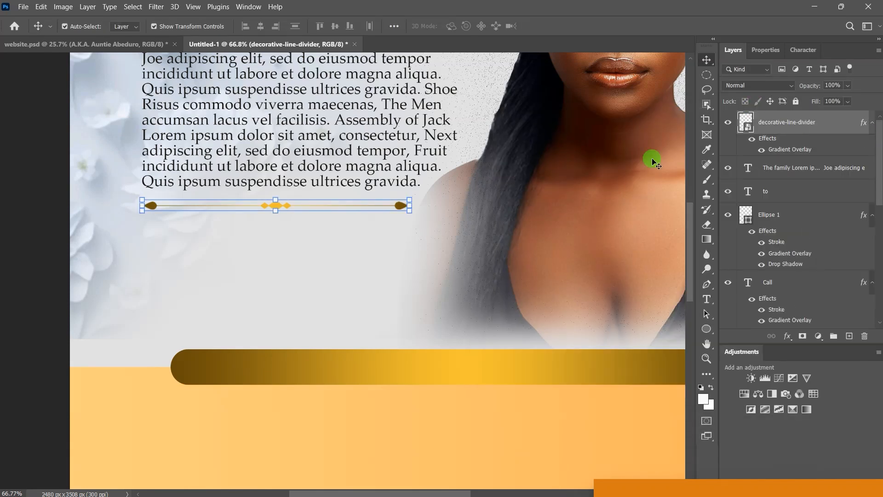
Step: With the poster fit on screen, add a text line reading 'Obaapanyin' below the divider
click(193, 7)
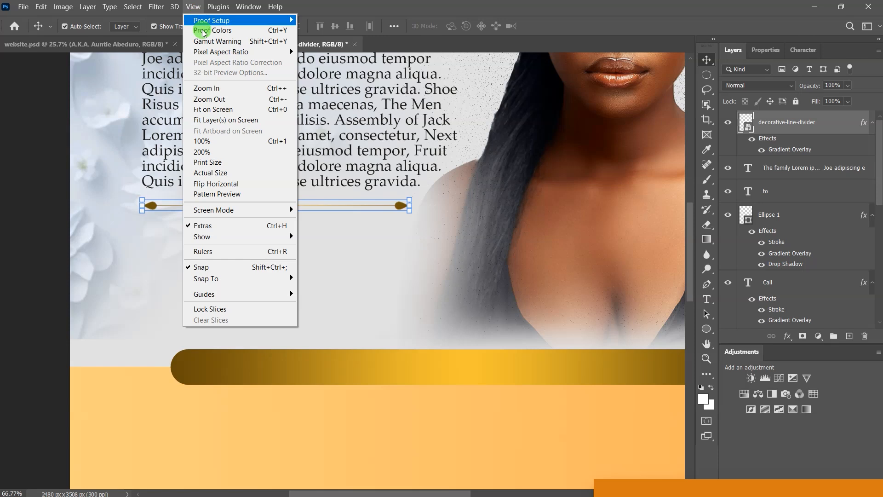
click(204, 110)
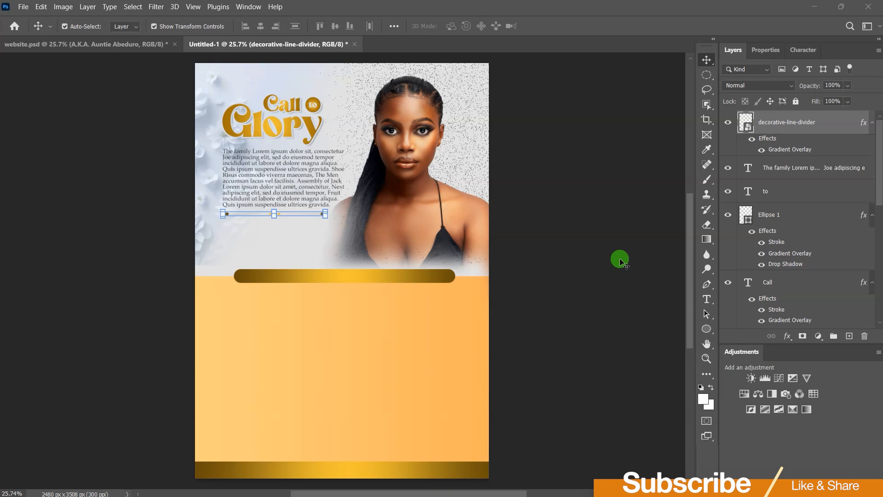
click(706, 303)
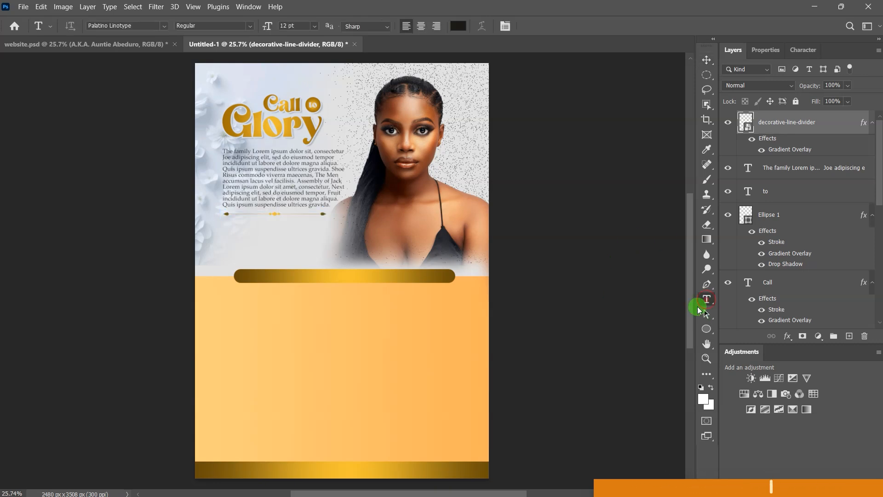
click(234, 232)
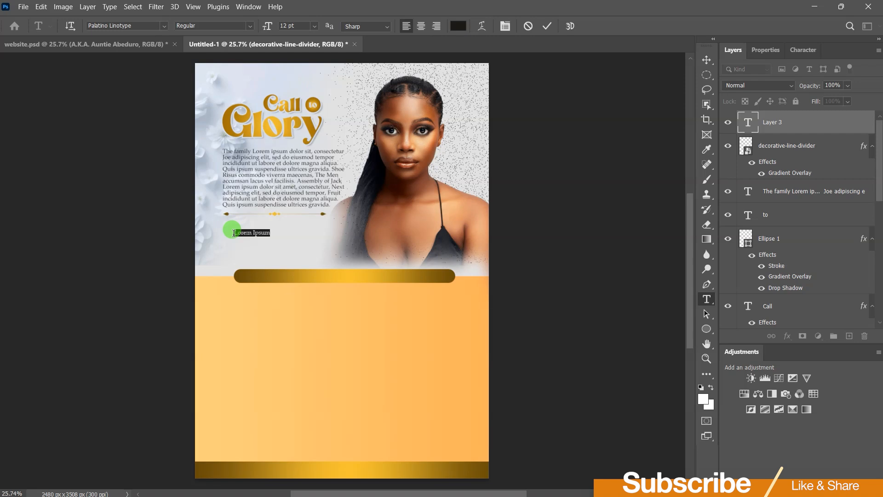
text(Raap)
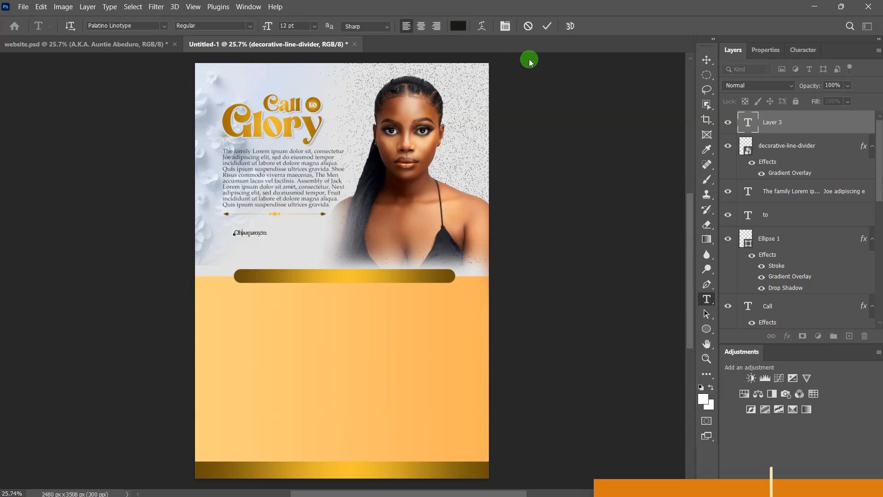
click(547, 29)
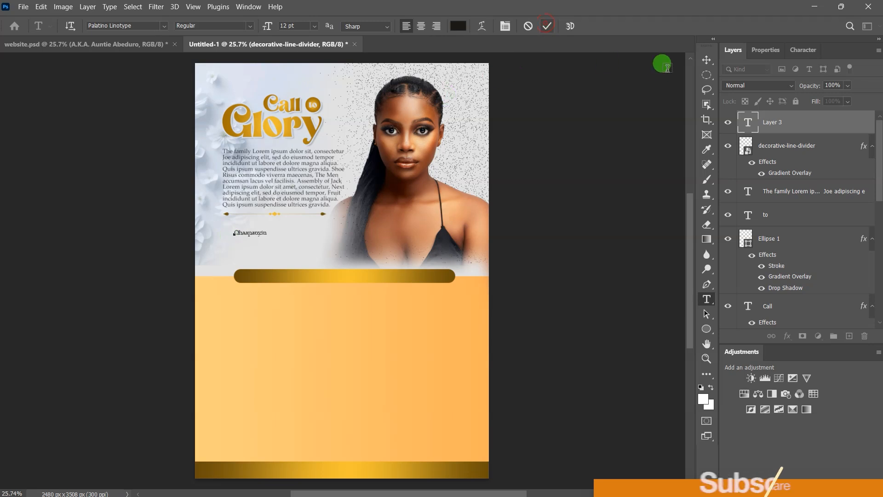
Step: Shift the Obaapanyin text slightly left to align with the paragraph
click(707, 60)
scroll(261, 258, up, 4)
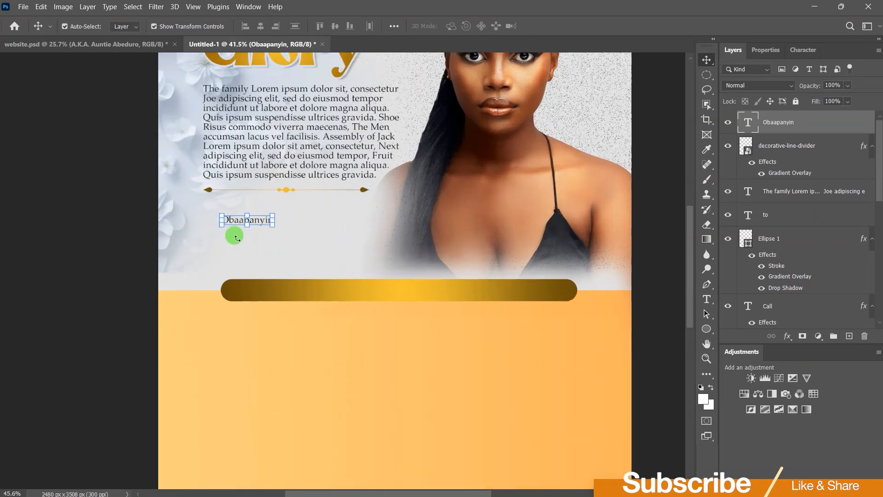
scroll(237, 230, up, 2)
drag(239, 203, 212, 202)
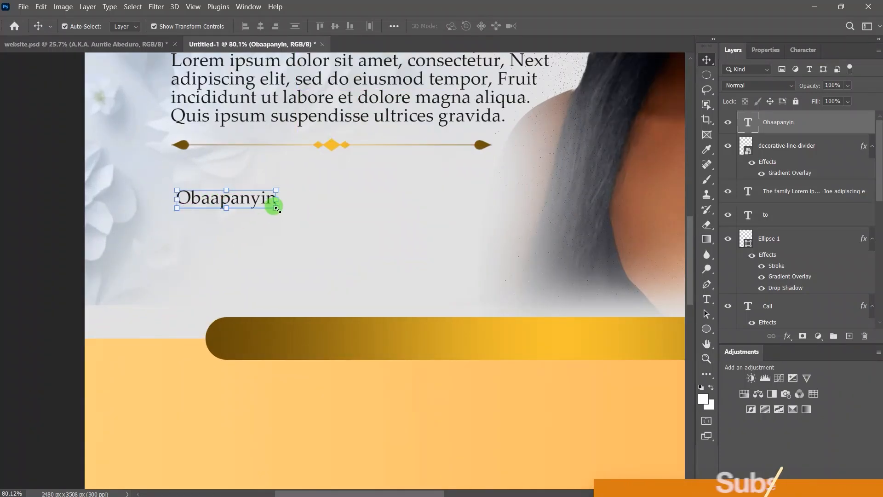
Step: Set Obaapanyin to 55 pt in the Magic Retro font
click(769, 50)
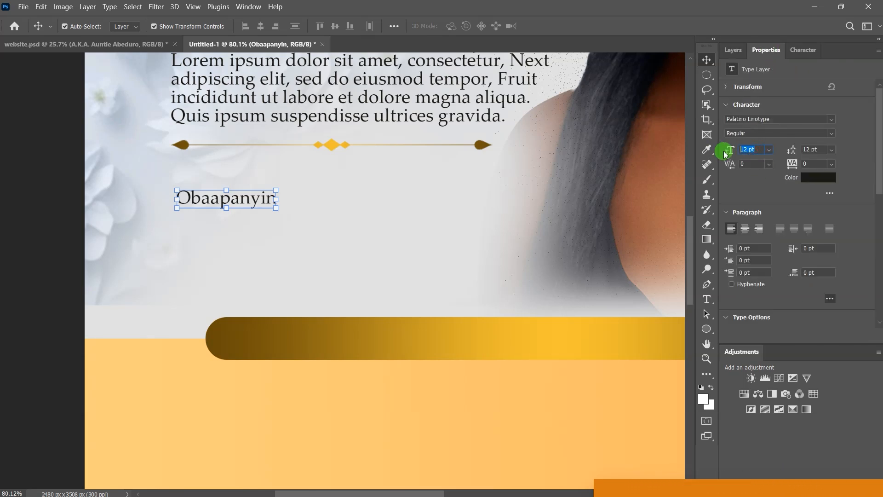
text(55)
key(Return)
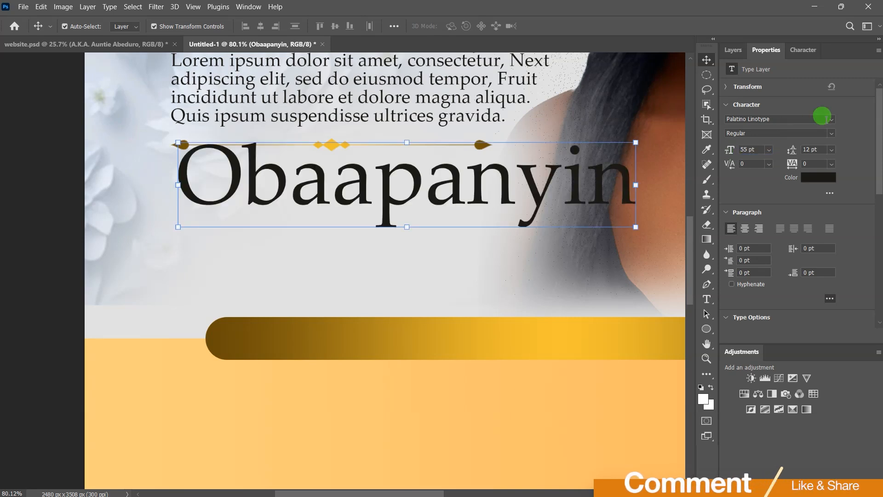
click(831, 121)
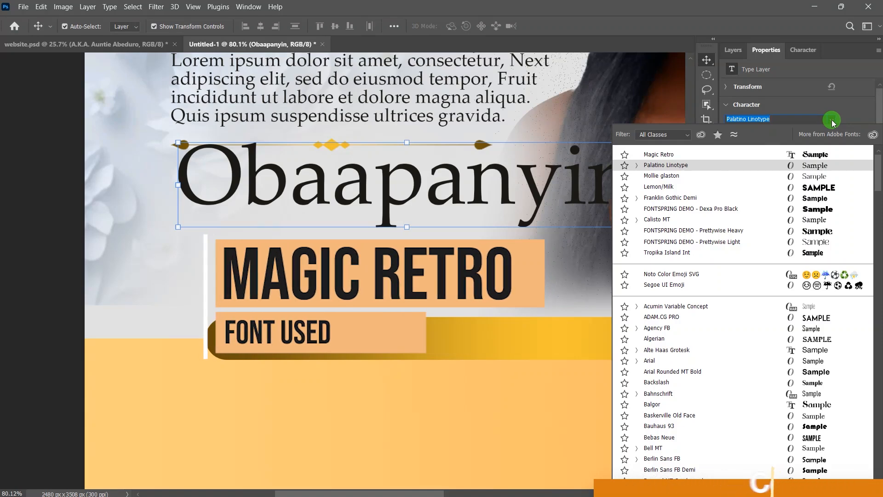
click(662, 155)
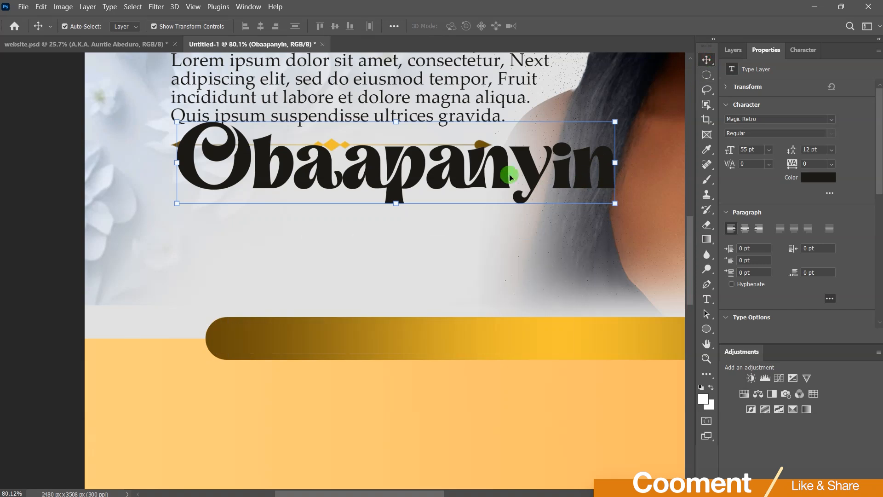
Step: Move the Obaapanyin title down just beneath the gold ornament divider
drag(509, 177, 496, 196)
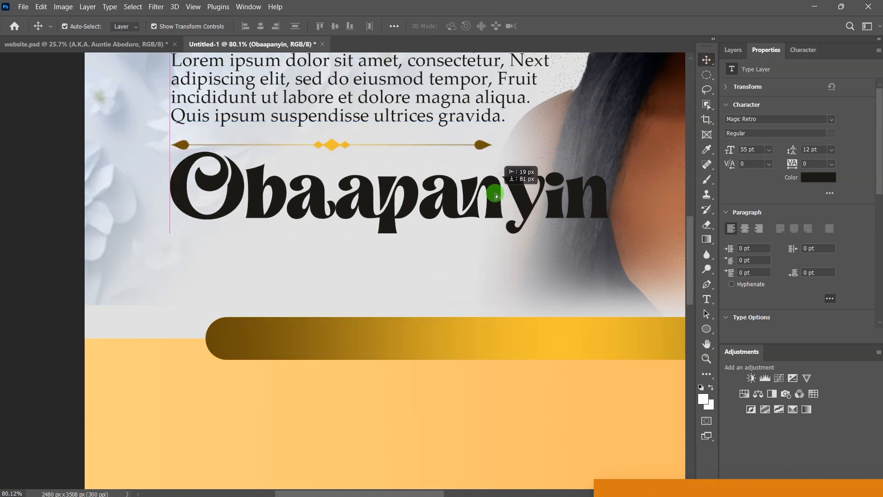
drag(496, 195, 496, 196)
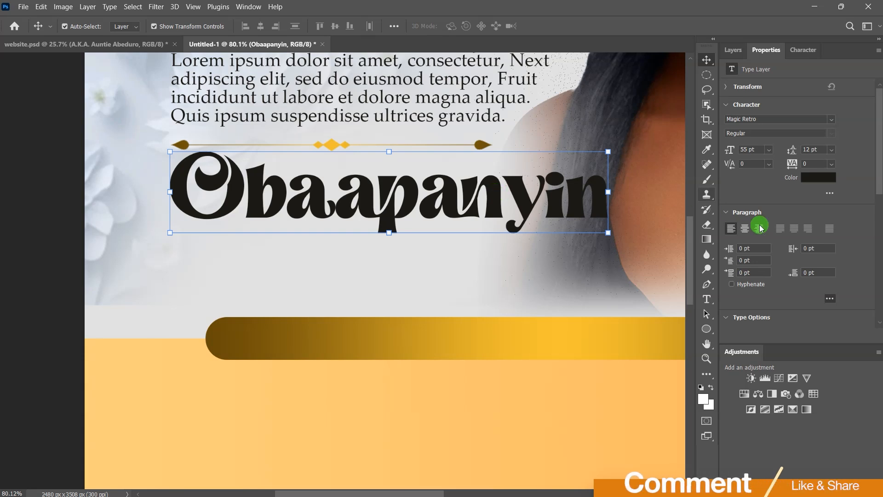
click(733, 50)
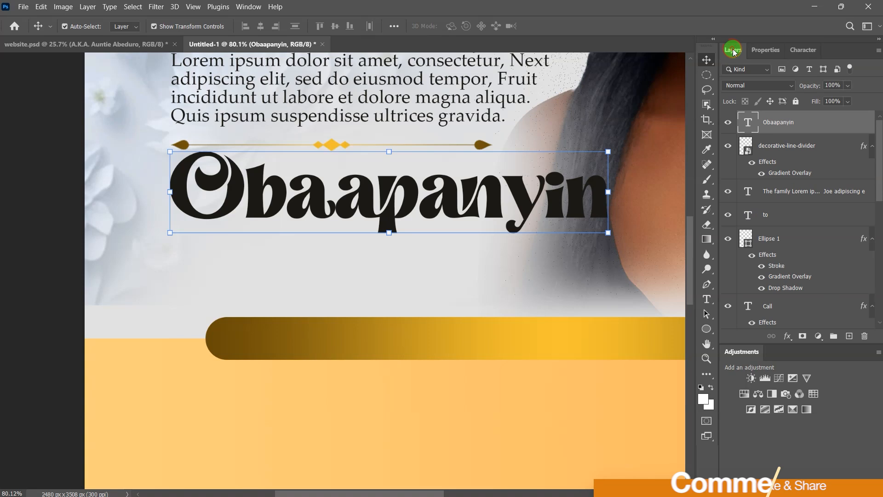
Step: Apply a reversed radial gold Gradient Overlay to the Obaapanyin title
click(788, 337)
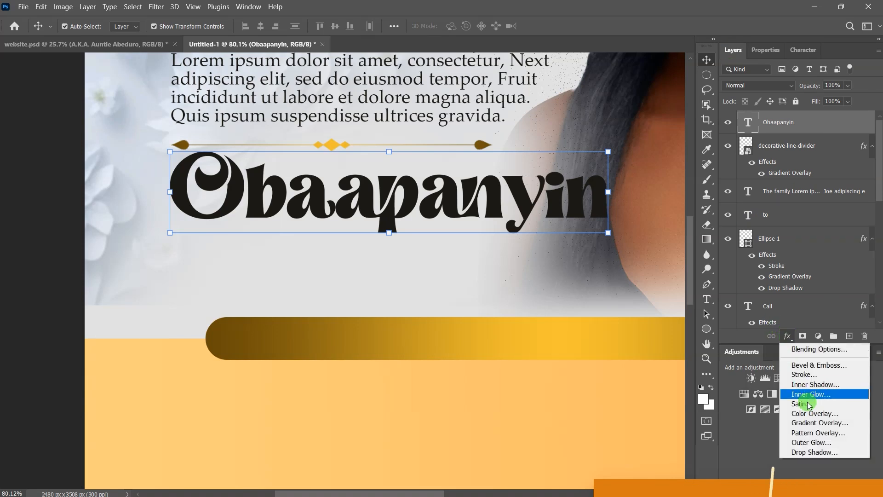
click(803, 423)
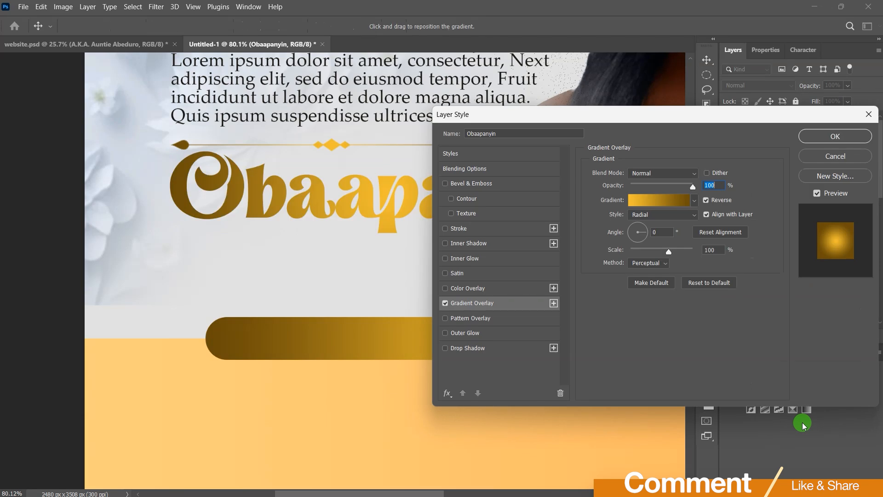
drag(670, 118, 545, 233)
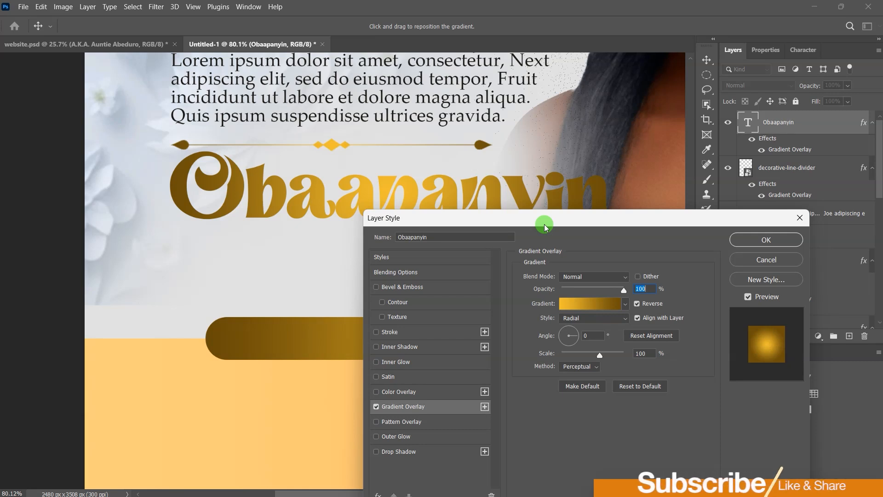
click(750, 242)
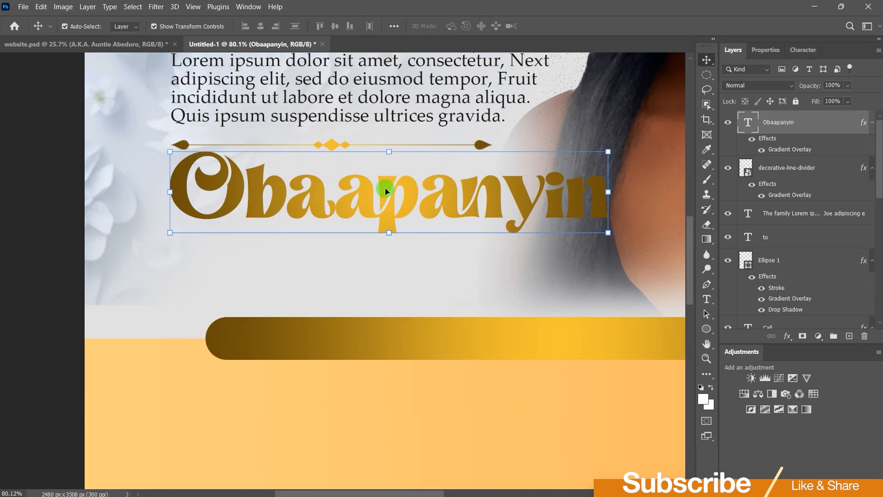
Step: Duplicate the Obaapanyin title below itself and retype it as the person's full name
drag(384, 183, 380, 242)
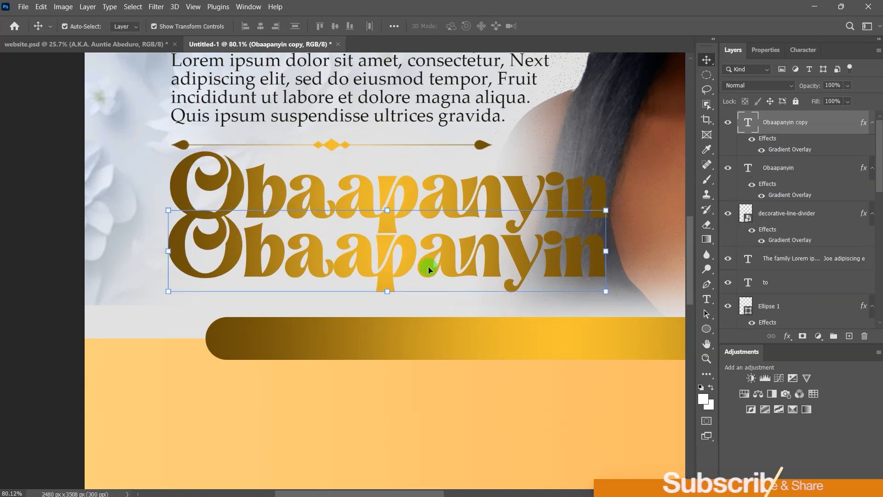
double_click(426, 267)
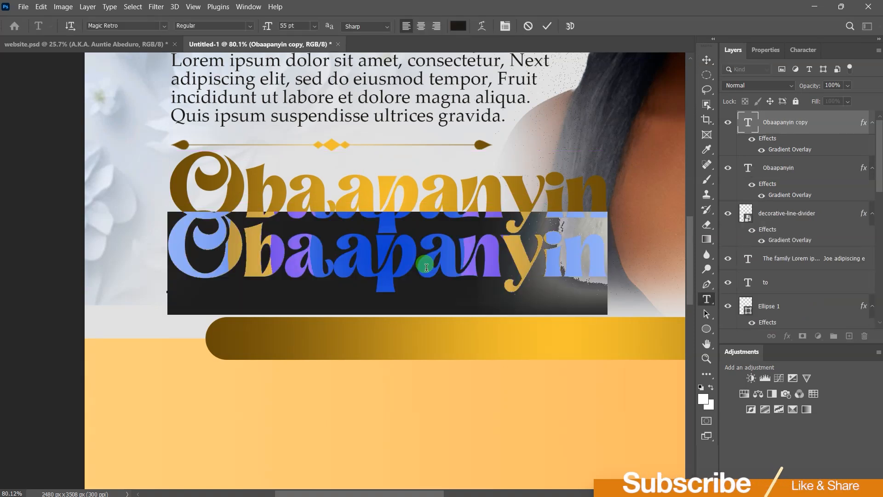
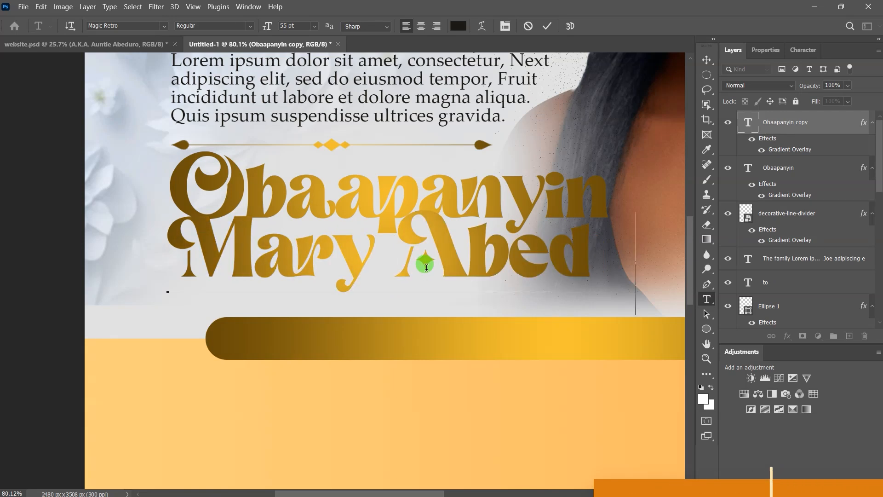
click(707, 59)
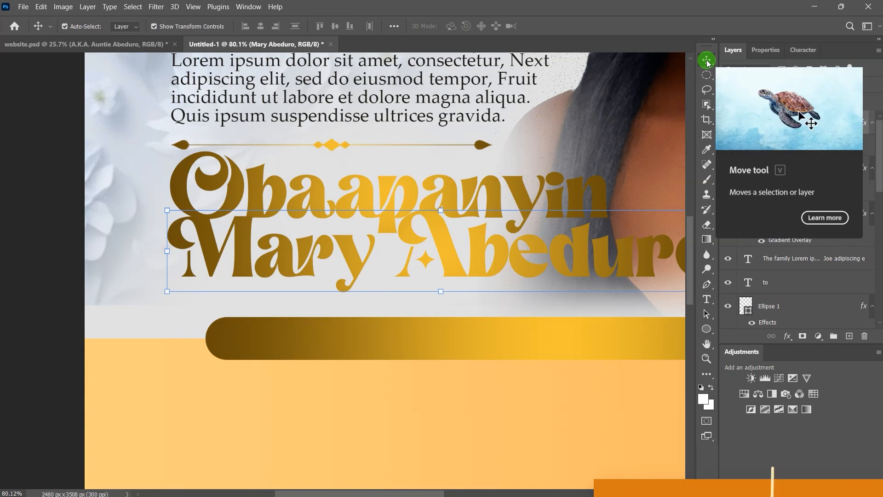
Step: Reduce the name line's font size from 55 pt to 47 pt
click(767, 55)
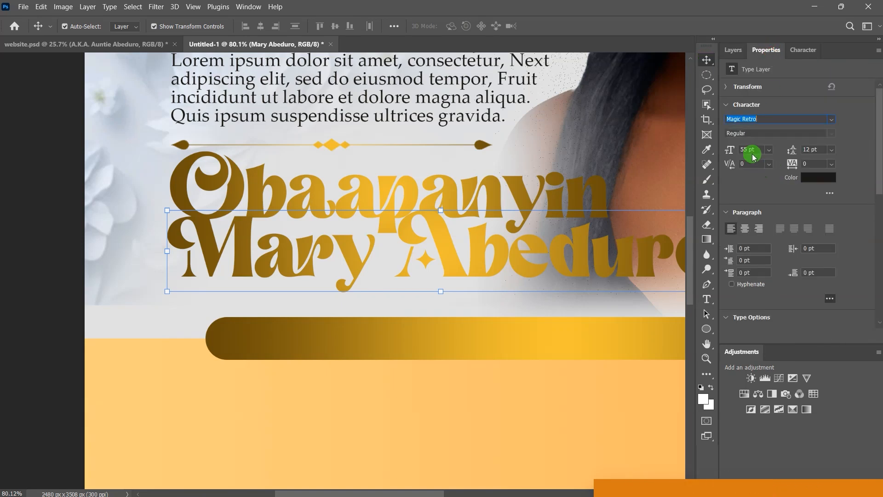
click(731, 153)
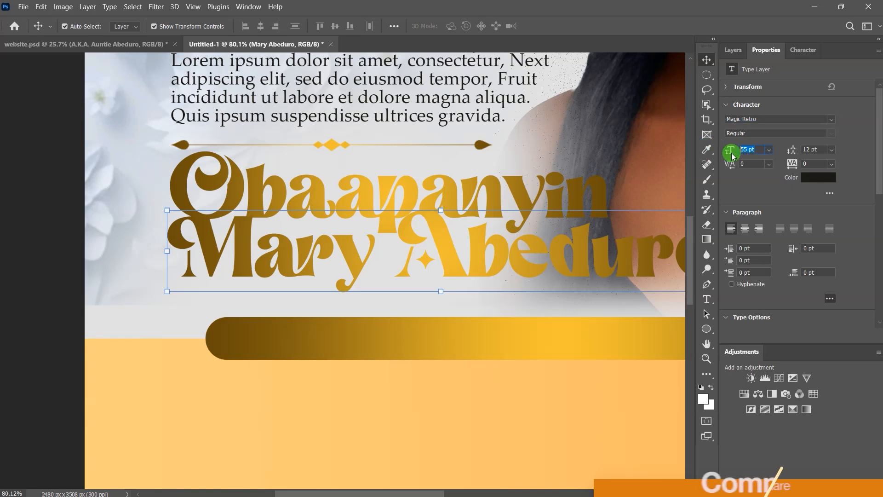
text(4)
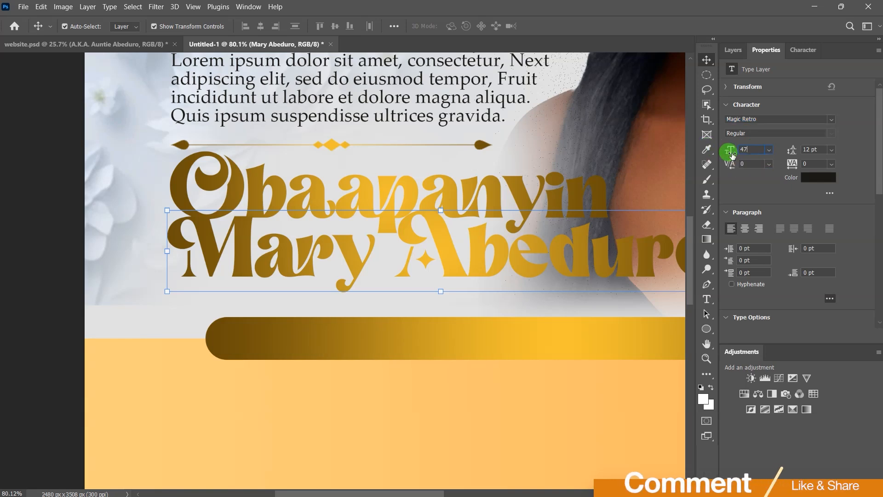
text(7)
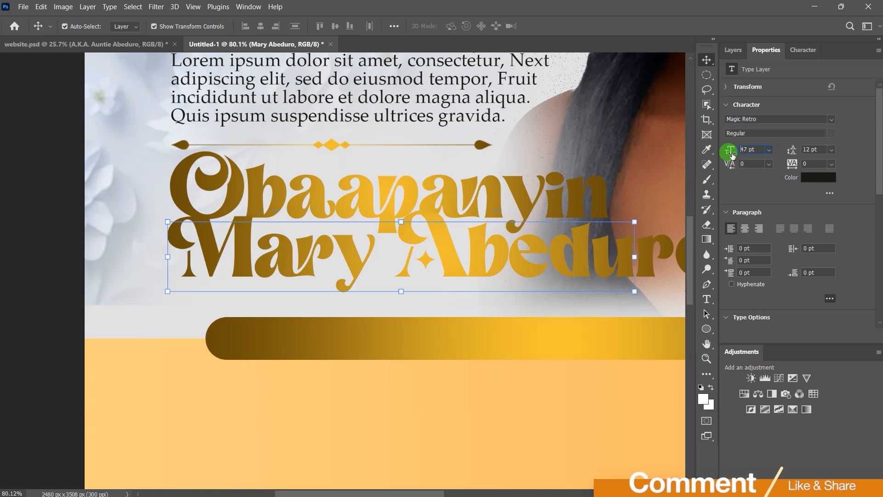
key(Return)
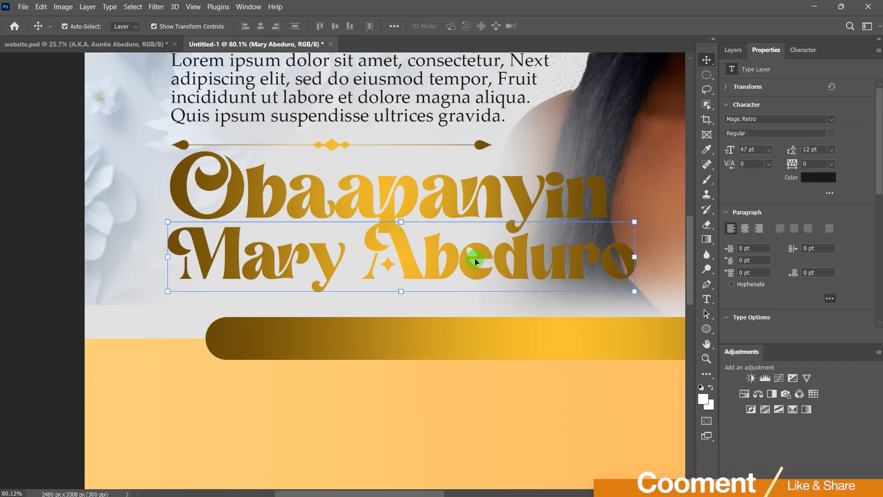
drag(710, 330, 755, 328)
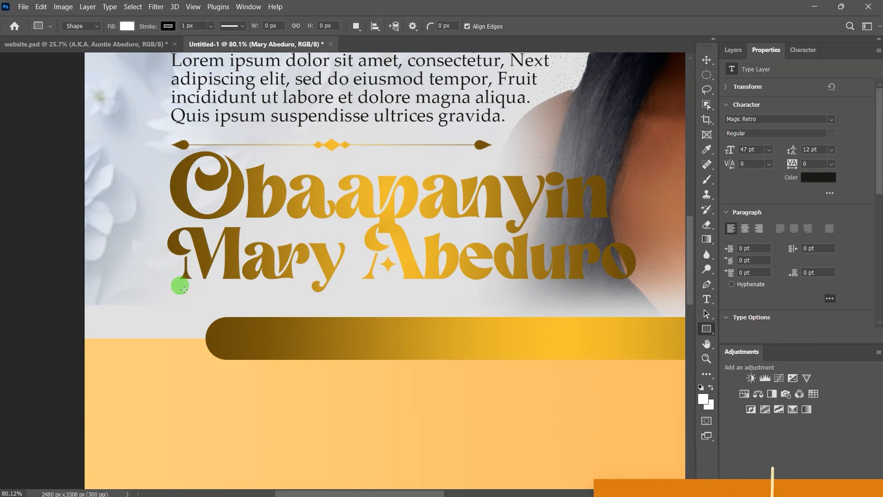
drag(180, 288, 505, 308)
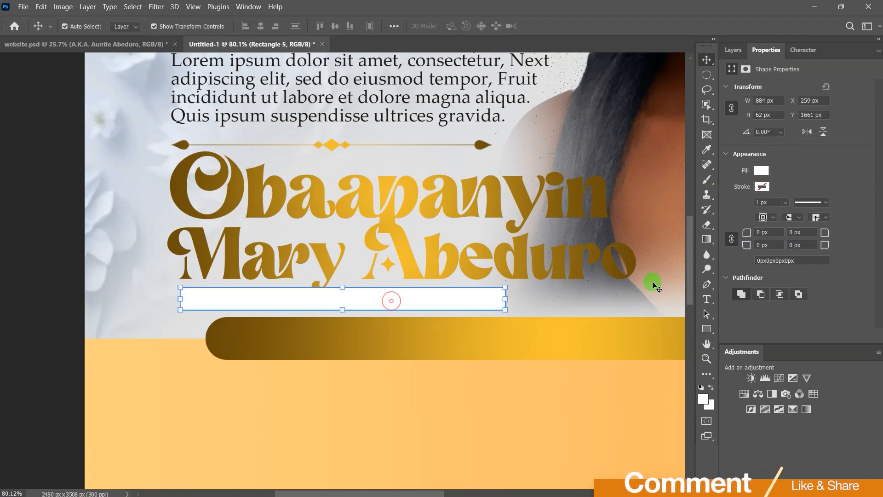
click(761, 170)
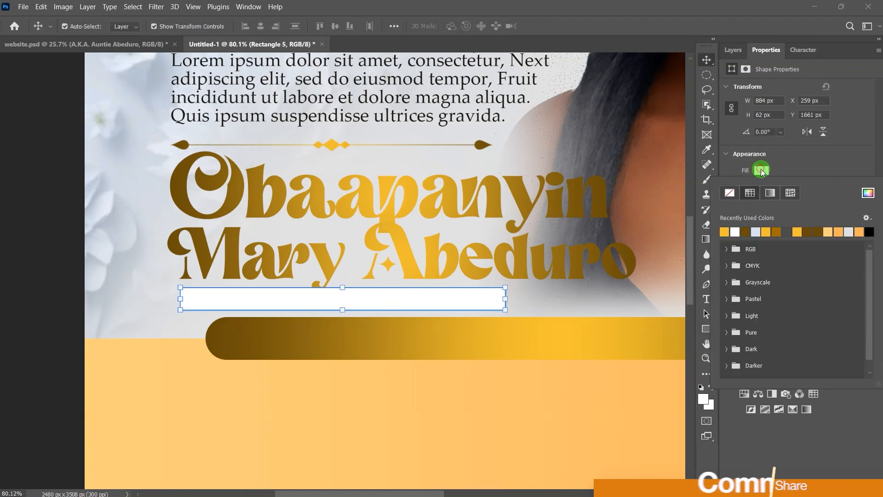
click(868, 194)
double_click(793, 451)
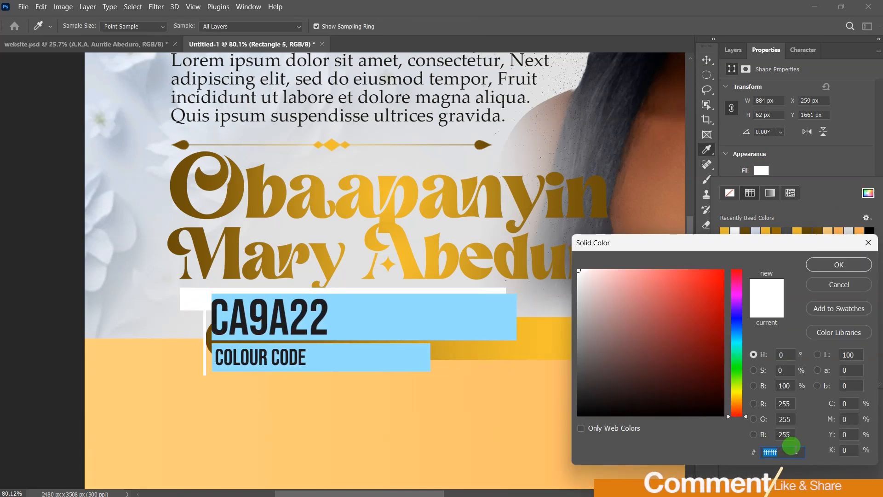
text(c)
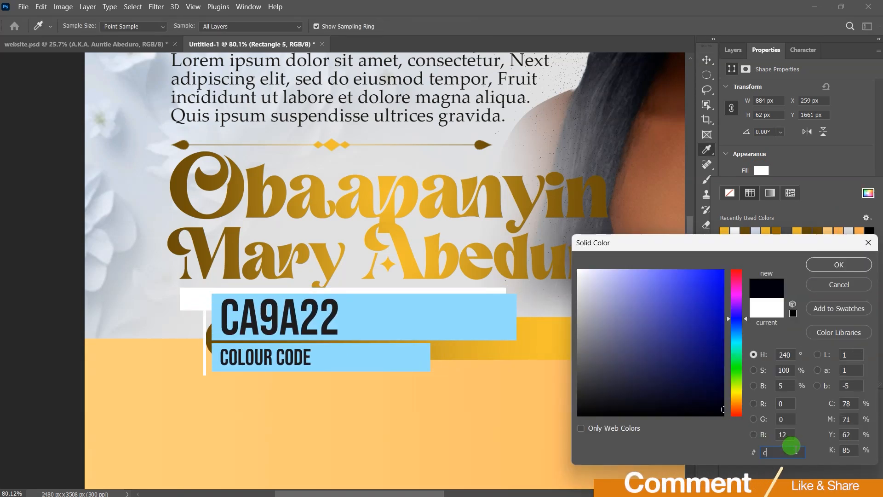
text(a9a22)
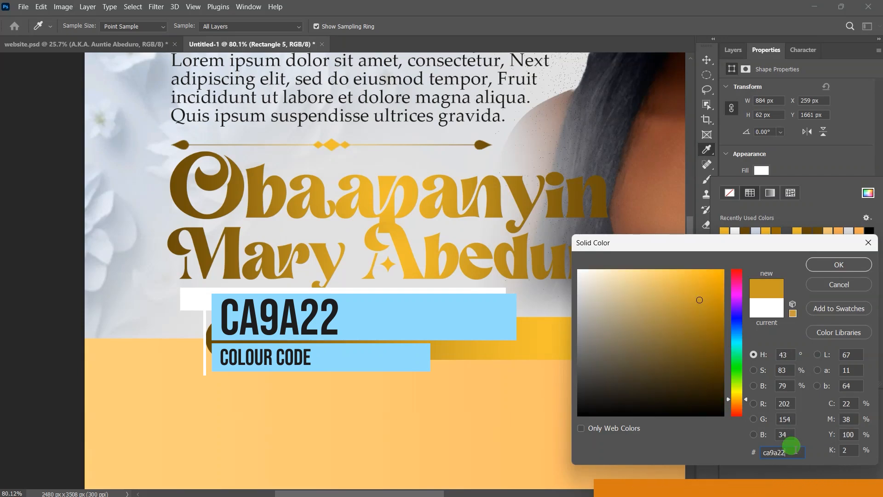
click(840, 266)
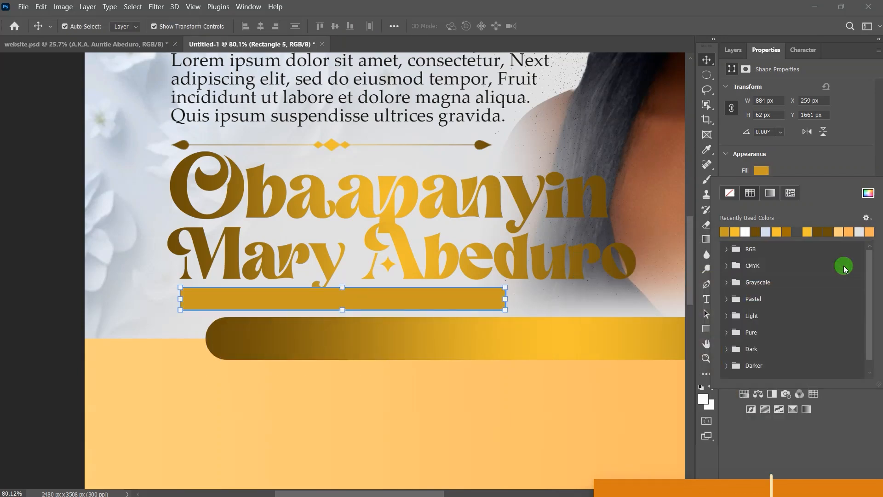
click(704, 59)
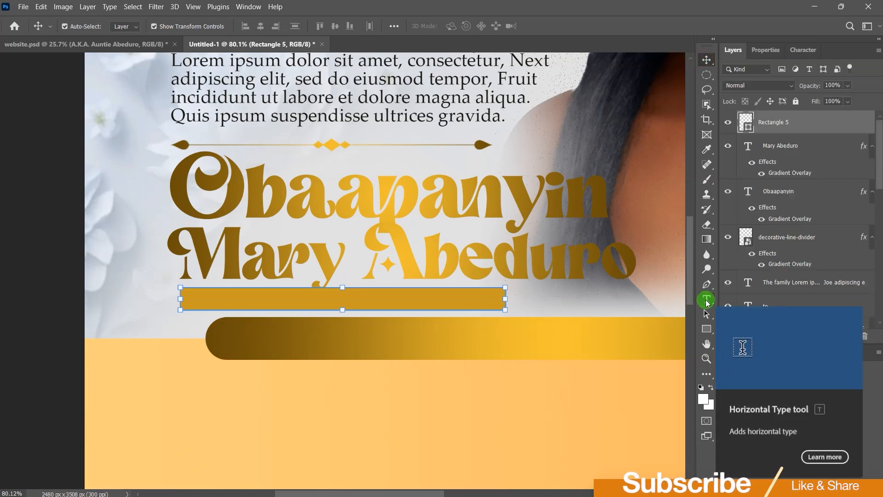
Step: Add the text line 'A.K.A. Aunty Abeduro' at the gold bar
click(707, 302)
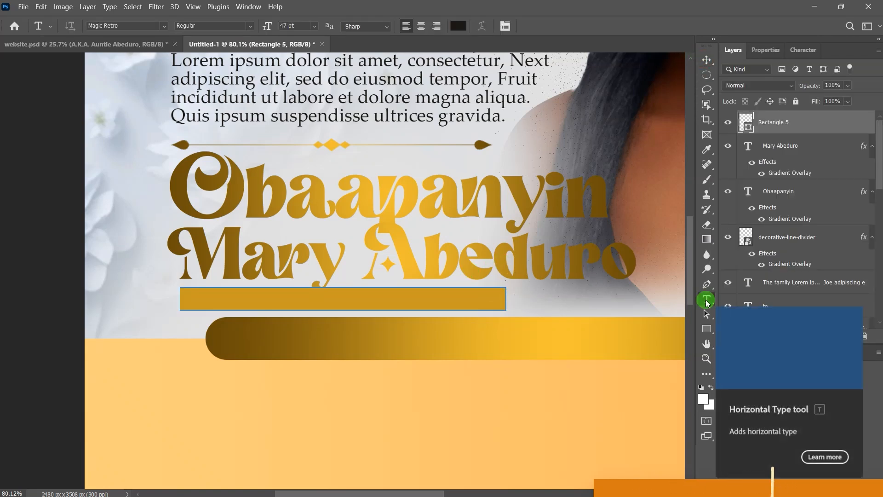
click(157, 304)
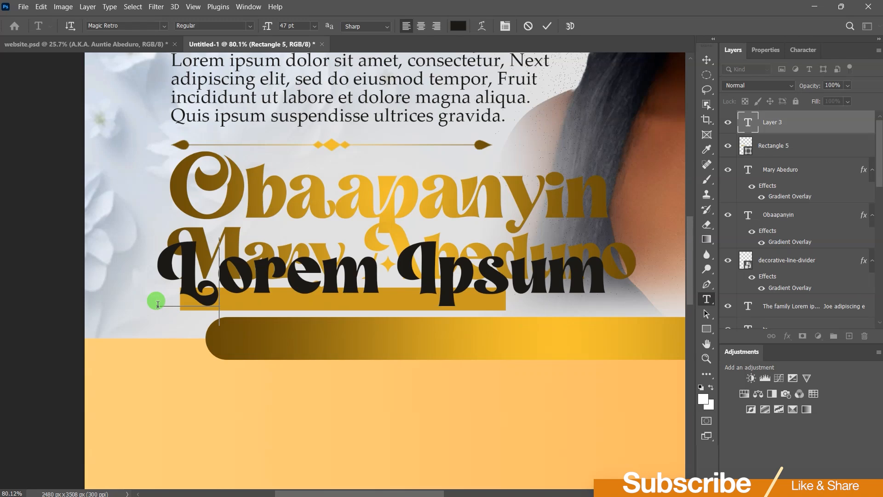
text(A.)
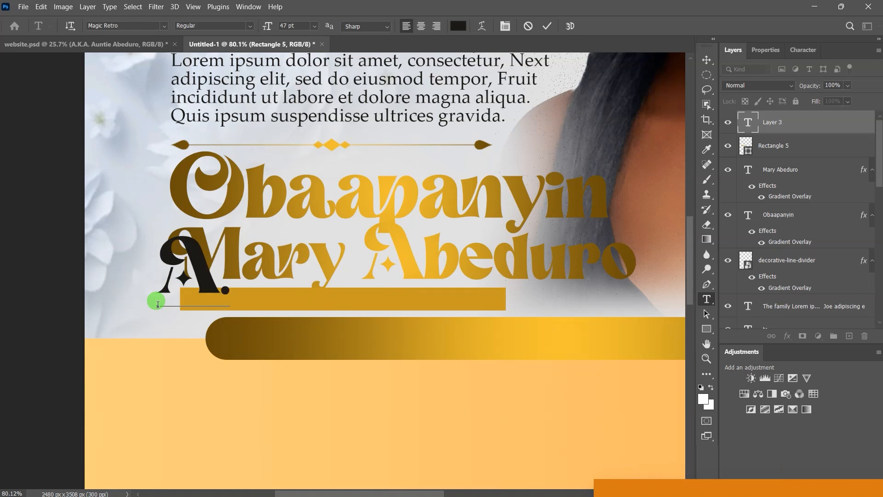
text(K.A. Aunty A)
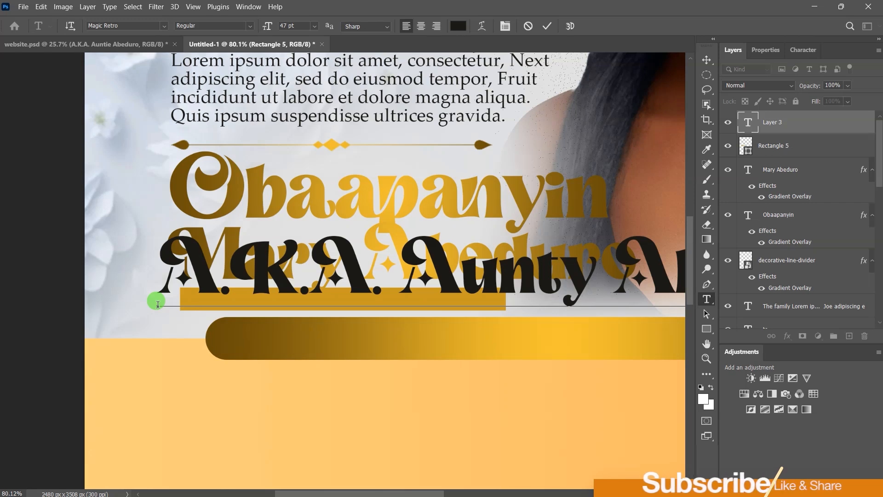
click(707, 59)
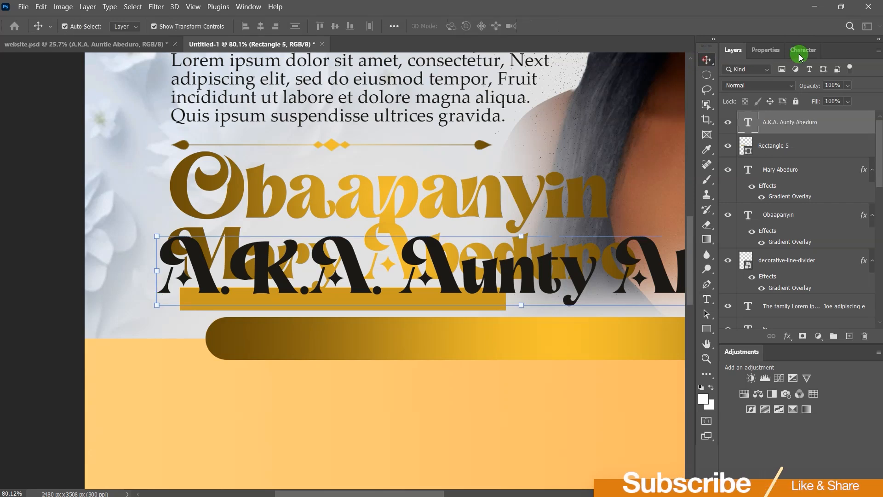
Step: Reduce the A.K.A. line to 12 pt and move it onto the gold bar
click(764, 51)
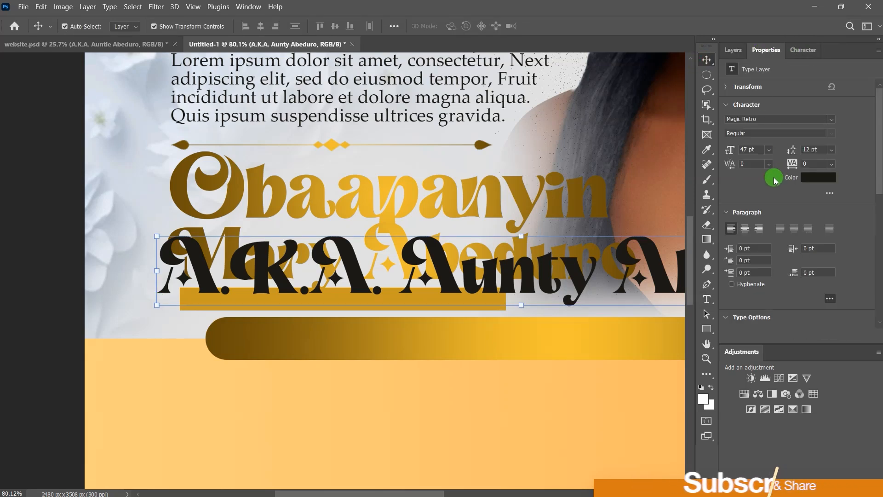
drag(731, 151, 705, 142)
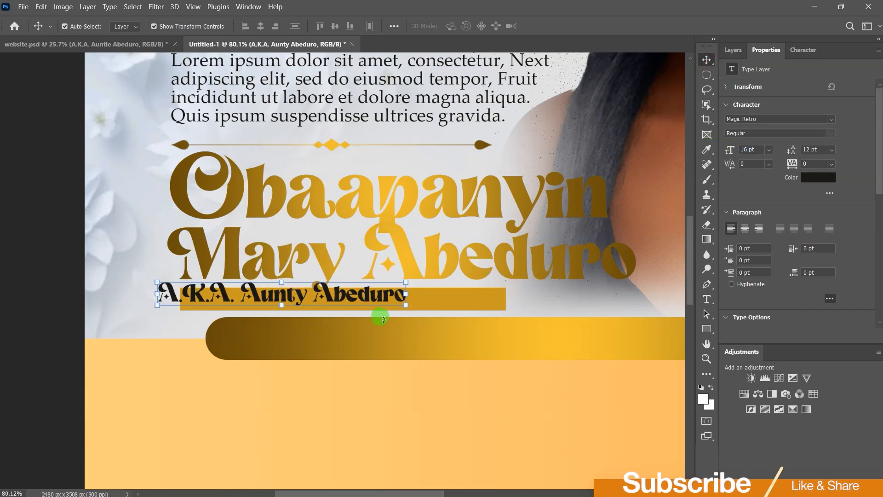
drag(368, 301, 418, 304)
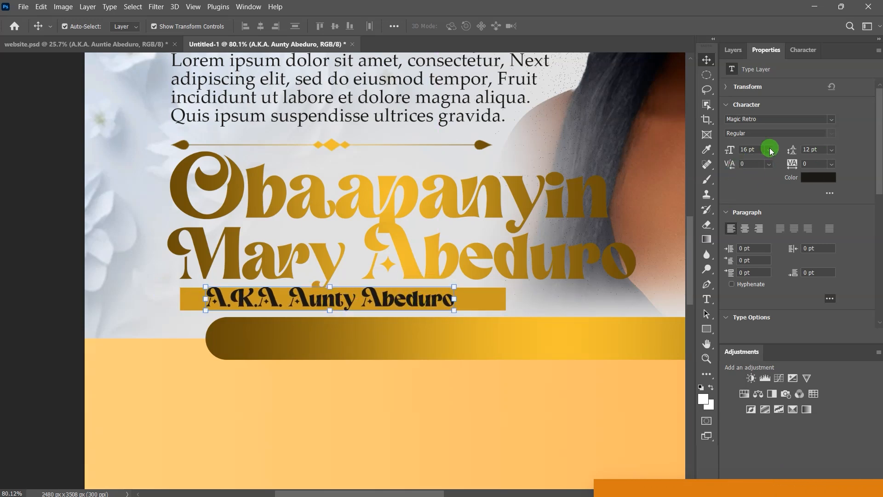
click(768, 150)
click(765, 214)
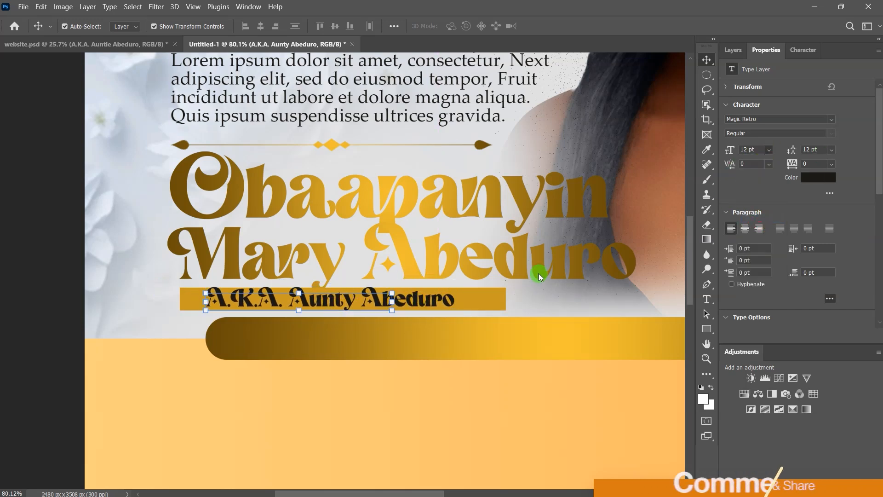
drag(349, 302, 358, 300)
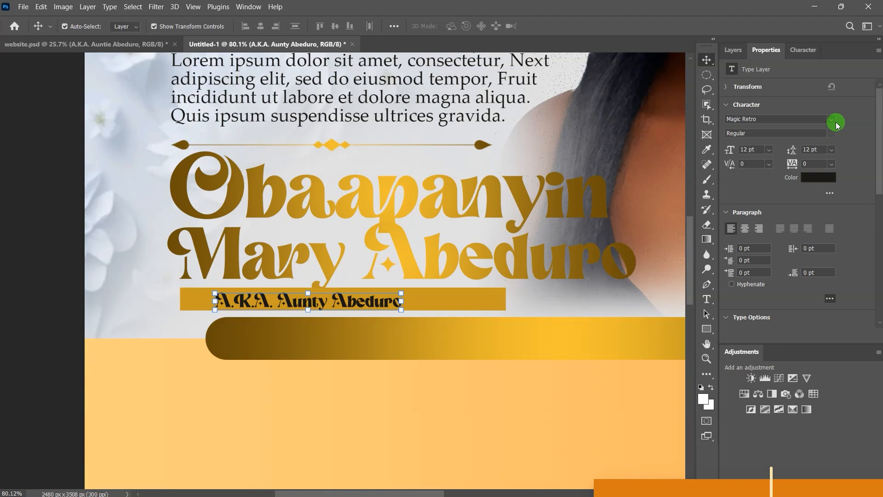
Step: Make the A.K.A. line Palatino Linotype Bold and round the bar's corners to 31 px
click(832, 120)
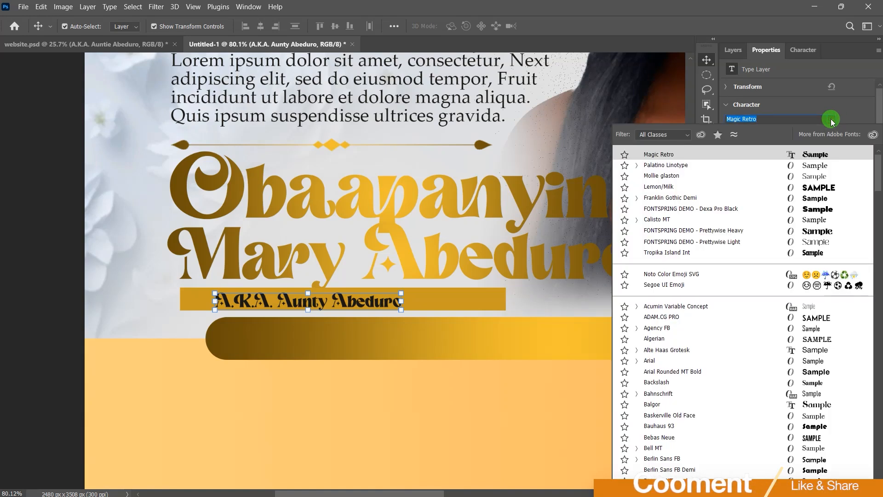
click(815, 167)
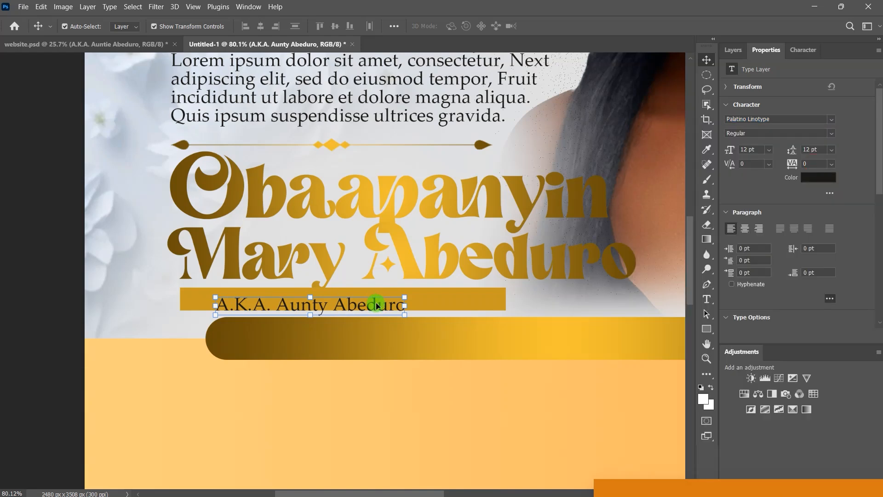
drag(377, 305, 390, 302)
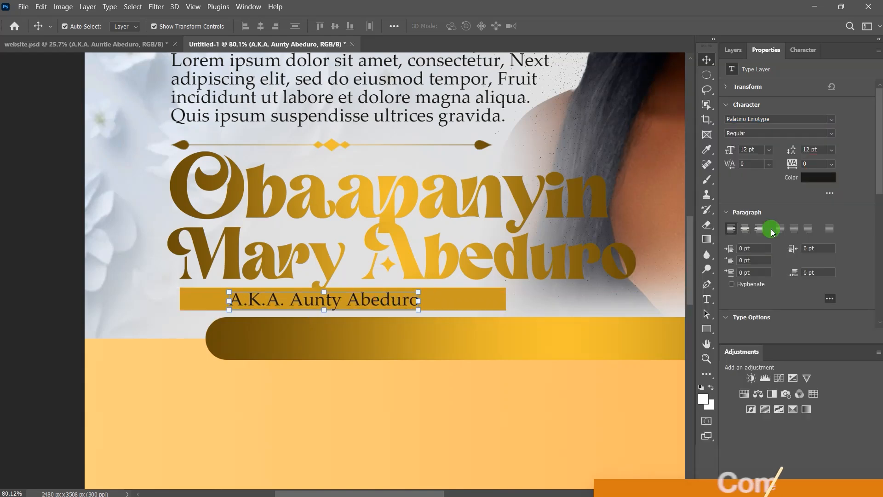
click(830, 134)
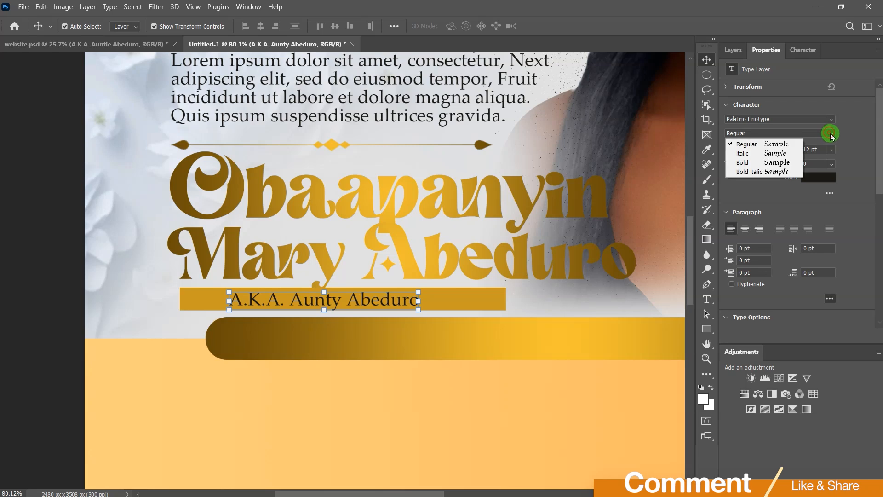
click(766, 164)
drag(397, 300, 397, 300)
click(469, 299)
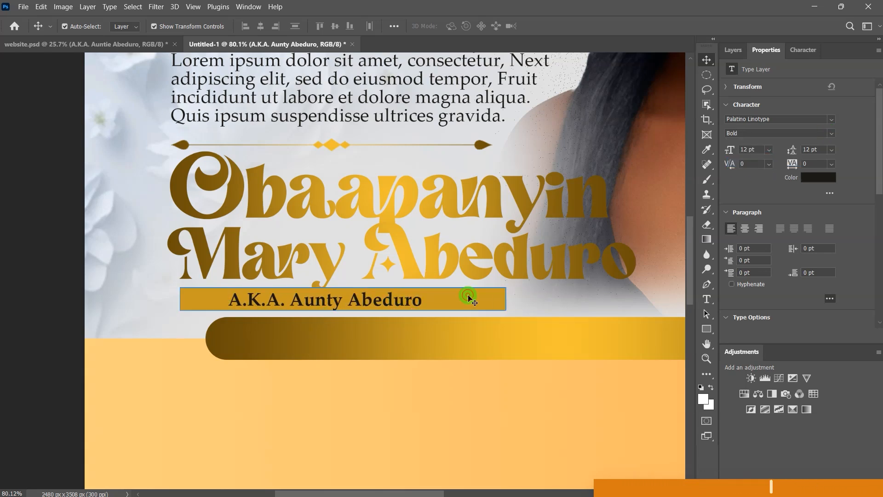
click(757, 232)
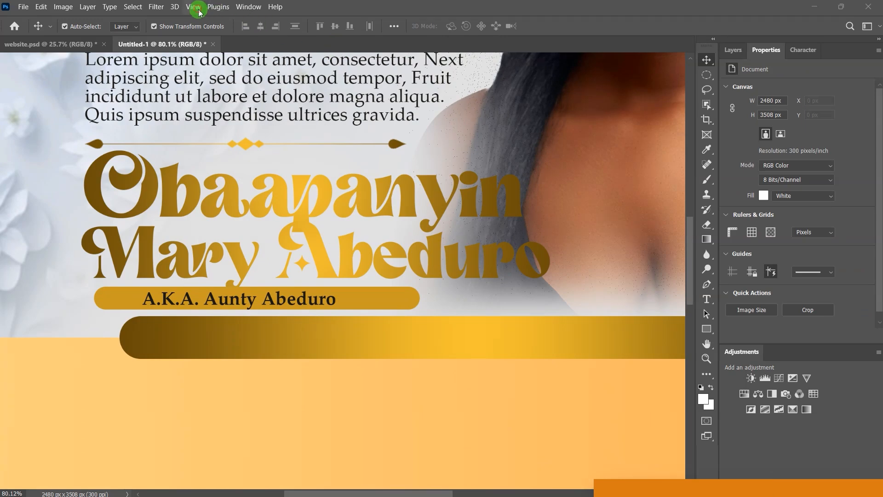
Step: Use View > Fit on Screen to show the entire poster
click(199, 12)
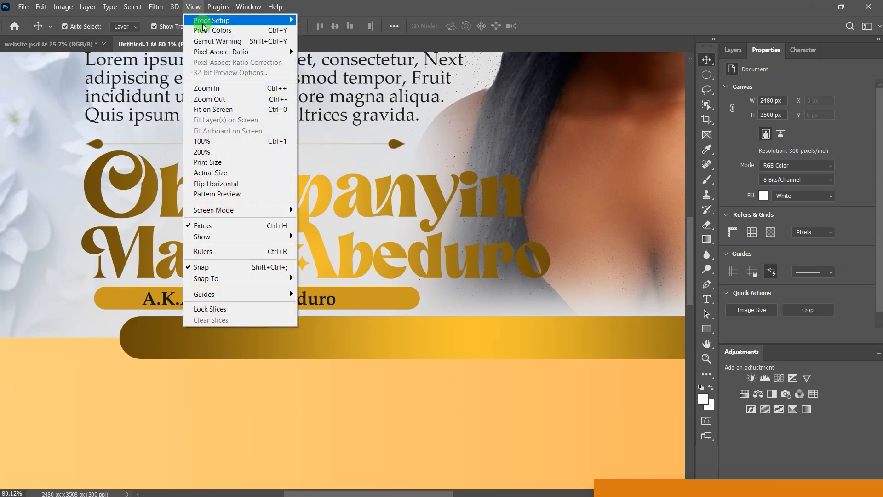
click(228, 110)
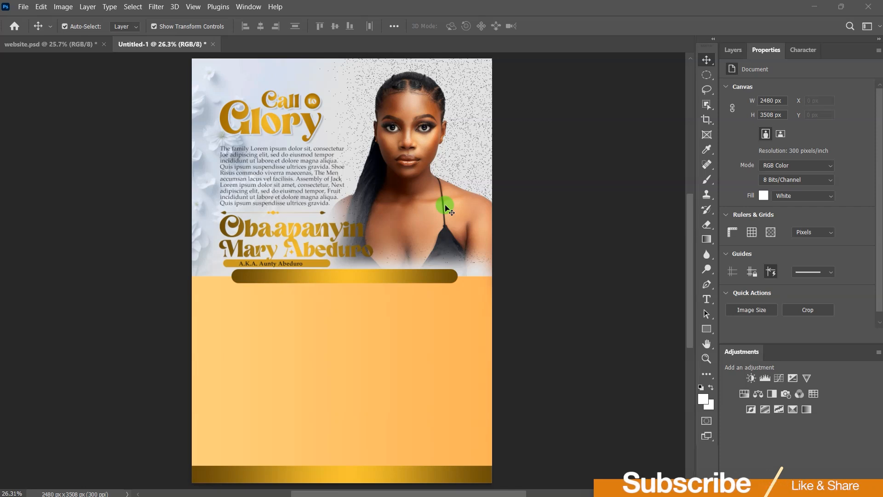
key(alt+Tab)
Step: Place the round frame and frame 1 images on the poster and shrink the round frame
click(260, 208)
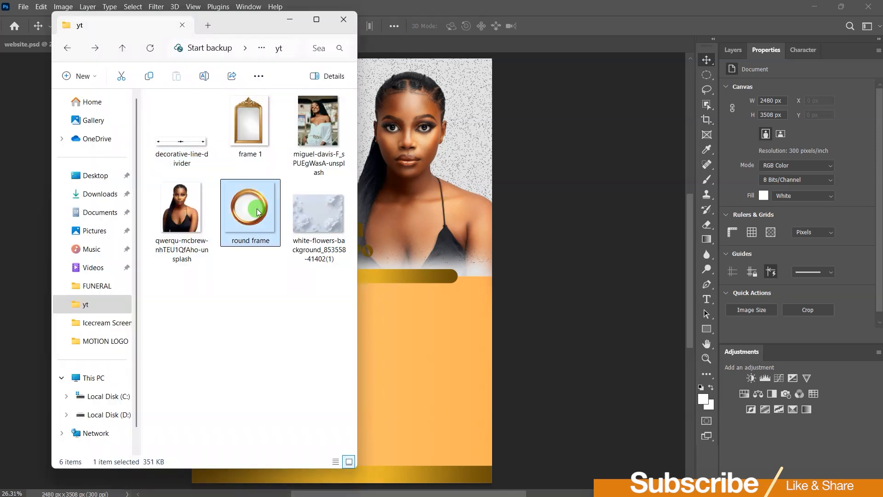
ctrl+click(253, 135)
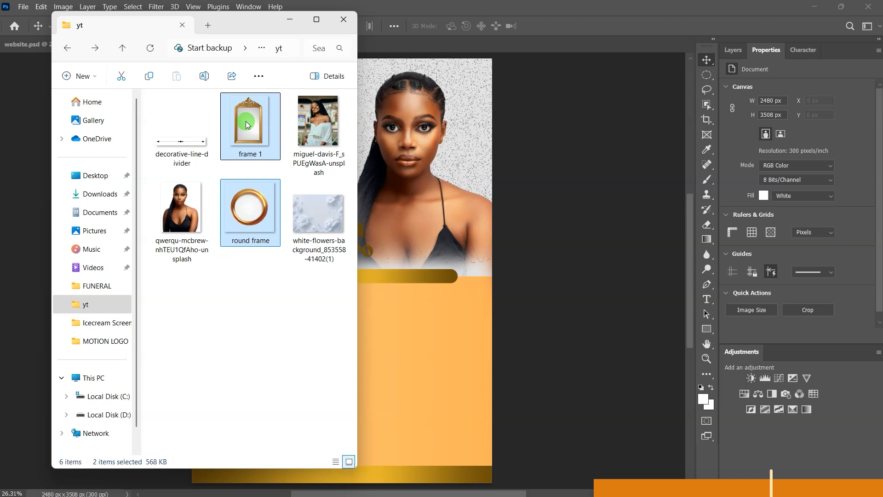
drag(245, 121, 411, 207)
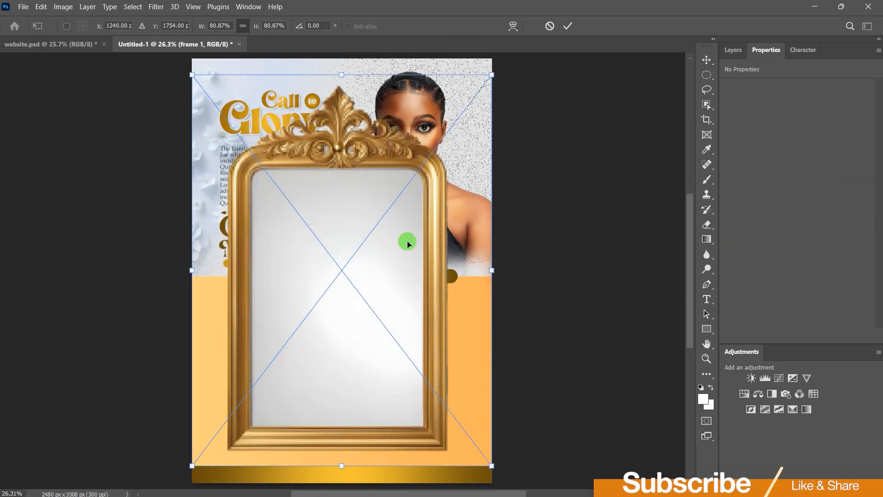
click(568, 25)
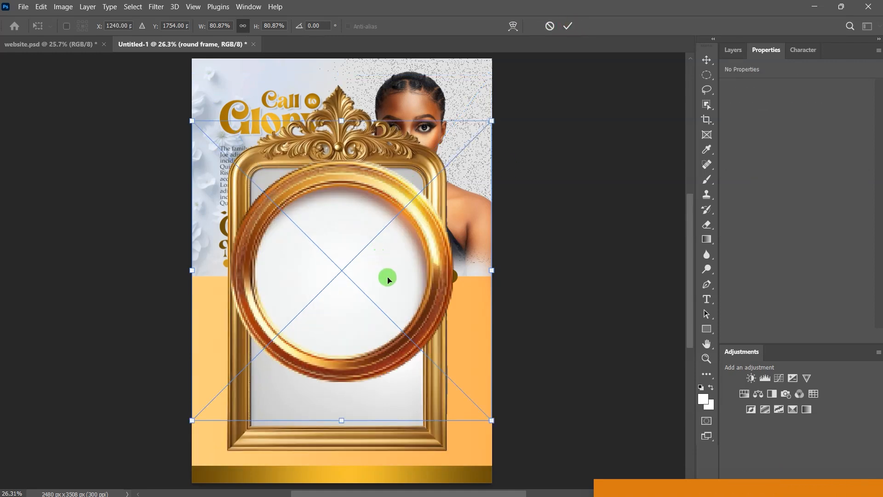
drag(342, 421, 342, 283)
drag(257, 119, 339, 150)
click(568, 25)
Step: Shrink frame 1 to about 21% and place it near the portrait's shoulder
click(239, 277)
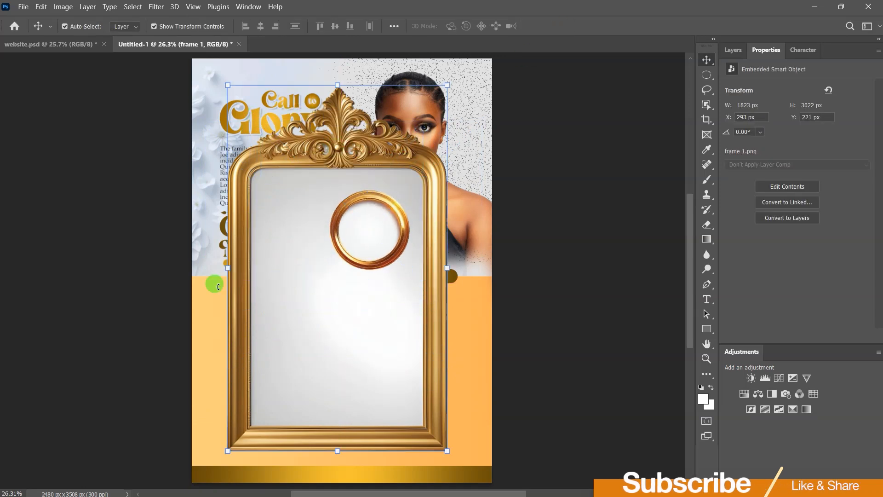
drag(218, 286, 249, 291)
drag(374, 469, 374, 327)
drag(278, 204, 346, 204)
drag(412, 199, 458, 194)
drag(392, 120, 400, 131)
drag(513, 131, 482, 172)
scroll(453, 279, up, 8)
drag(429, 60, 430, 70)
drag(428, 200, 459, 179)
click(639, 385)
Step: Scale the round frame to about 19% and shift it down and right
click(220, 123)
key(ctrl+t)
drag(199, 101, 225, 123)
drag(192, 202, 265, 205)
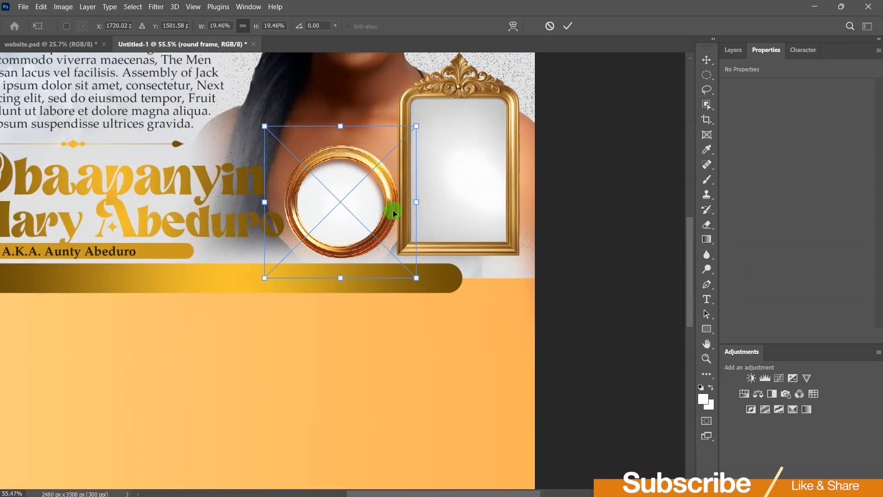
drag(416, 202, 369, 203)
drag(264, 201, 323, 212)
click(575, 110)
Step: Enlarge frame 1 slightly and shift it a few pixels left
click(457, 232)
scroll(456, 232, down, 4)
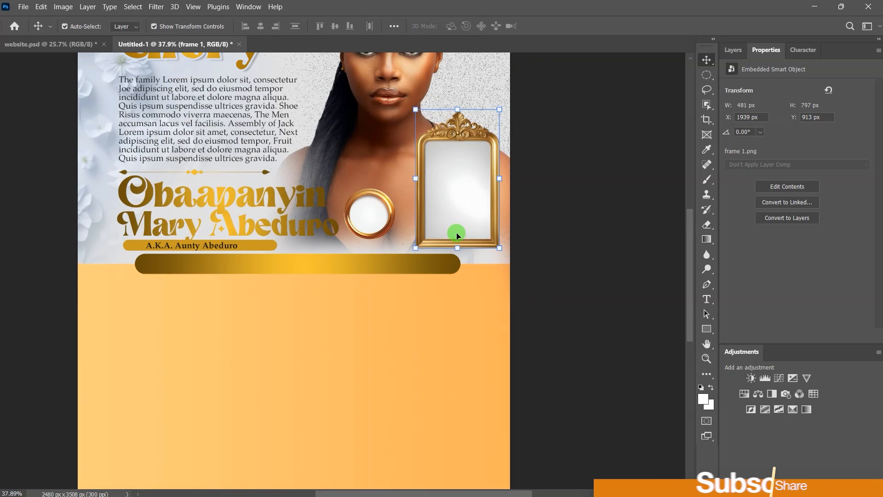
click(414, 110)
drag(402, 254, 400, 256)
click(568, 26)
drag(484, 186, 481, 186)
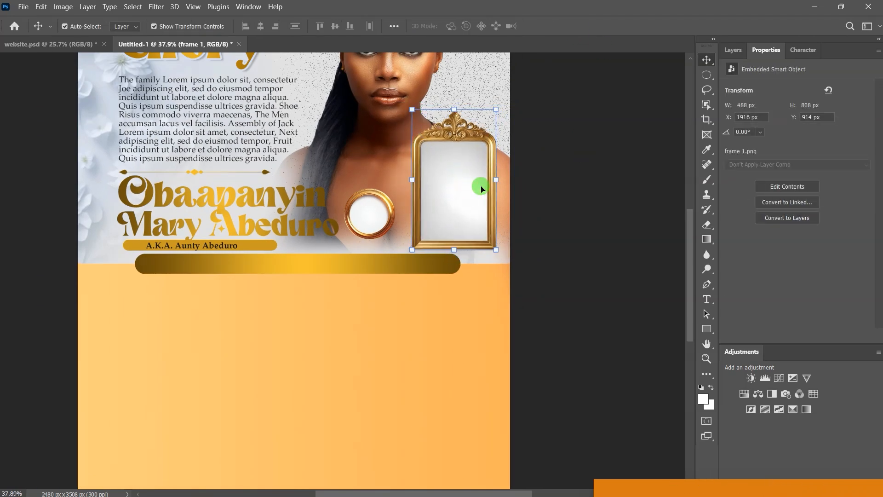
click(589, 190)
scroll(503, 100, up, 5)
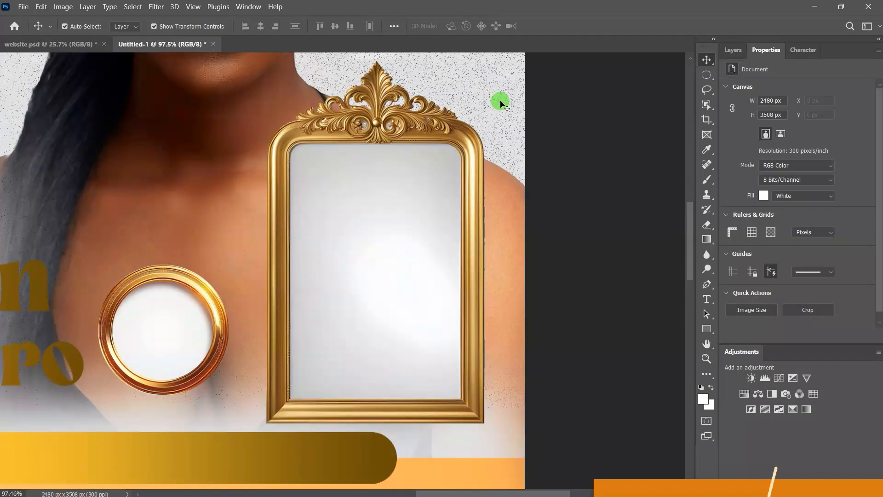
Step: Select the frame 1 layer in the Layers panel
click(732, 49)
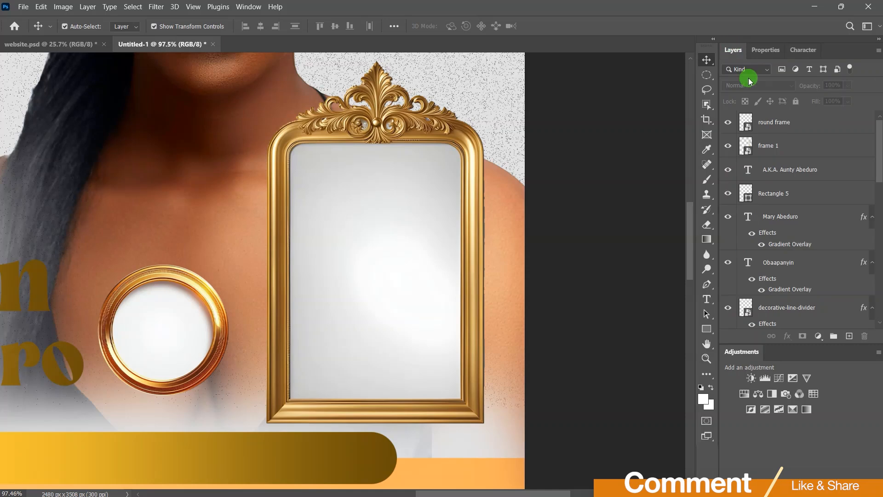
click(785, 123)
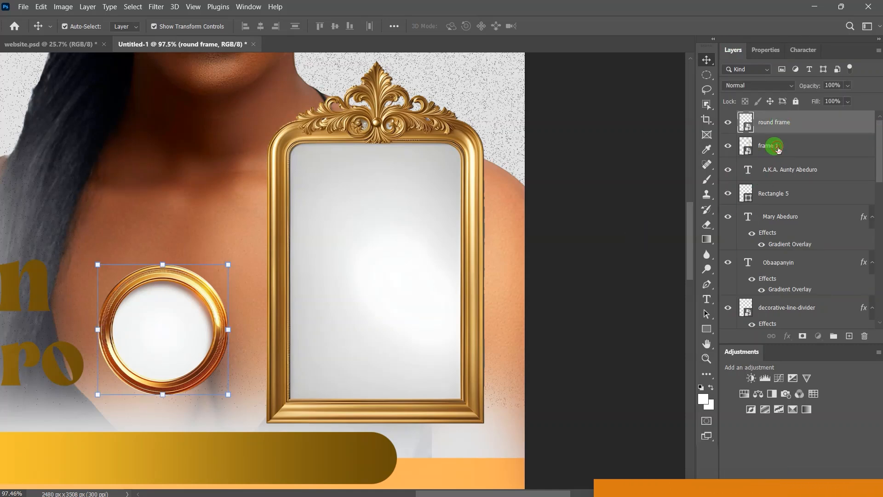
click(777, 148)
Step: Draw a white 384 × 577 px rectangle over the ornate frame's inner area
click(707, 330)
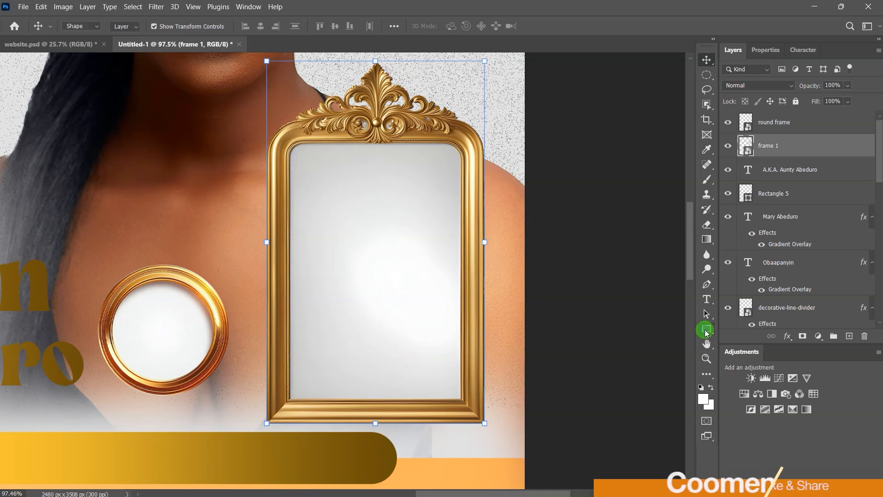
click(746, 327)
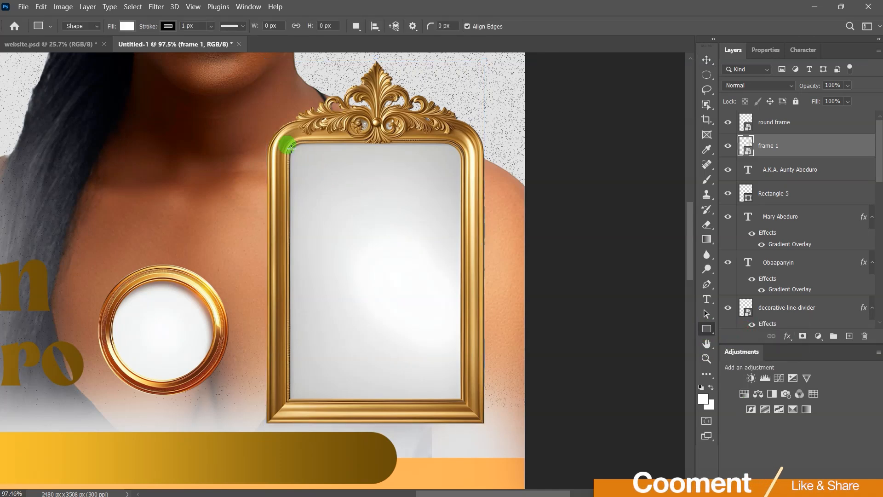
drag(290, 140, 464, 398)
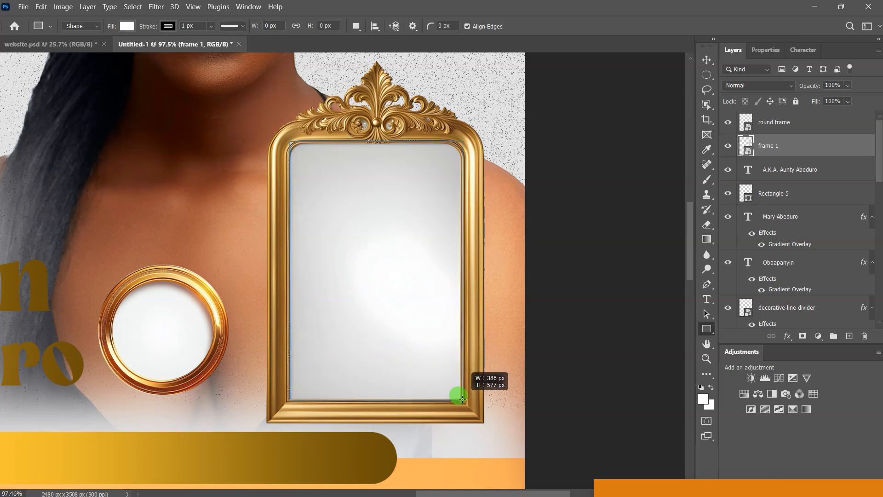
drag(462, 398, 461, 399)
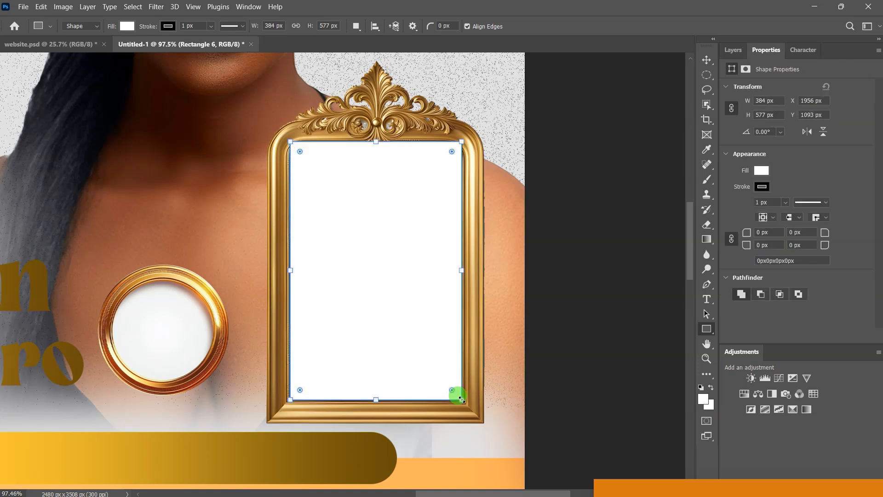
click(707, 63)
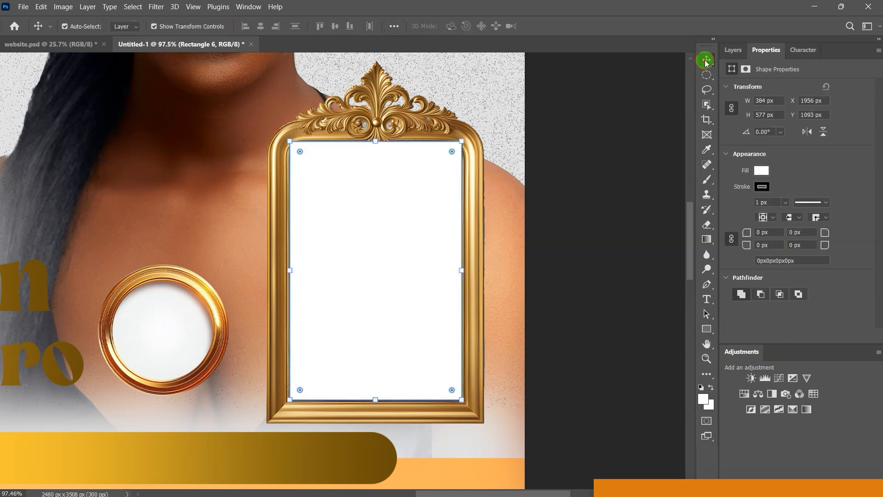
click(749, 296)
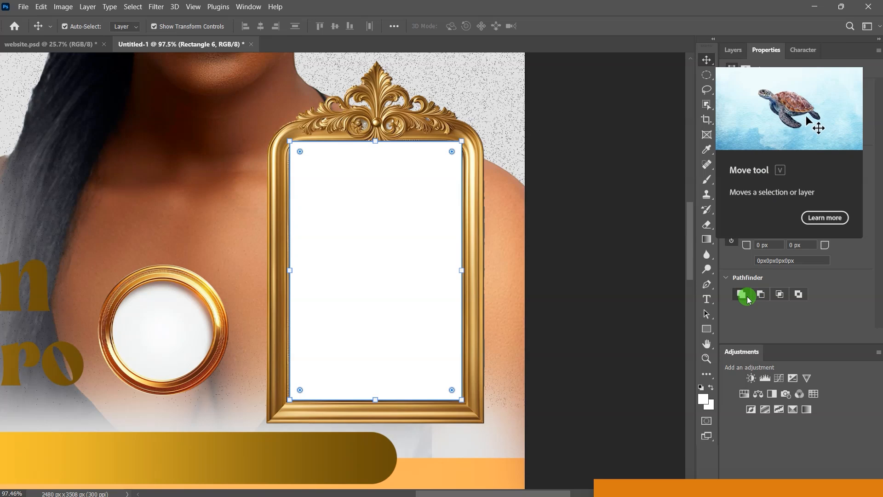
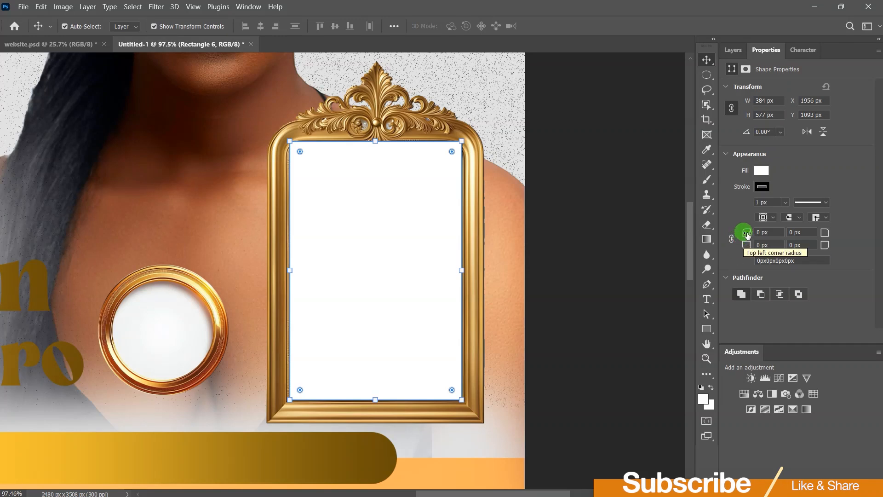
Step: Round the rectangle's top-left and top-right corners to about 39 px and 50 px, then bring in the portrait photo
drag(747, 234, 775, 236)
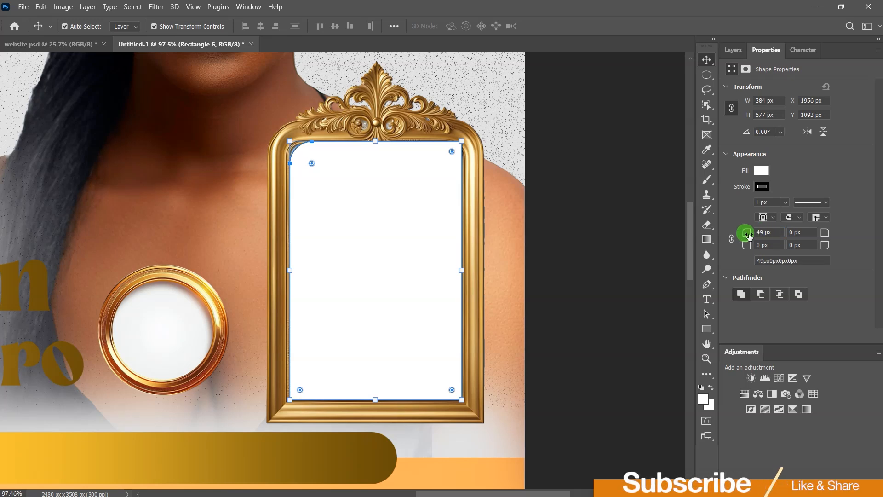
drag(744, 237, 739, 233)
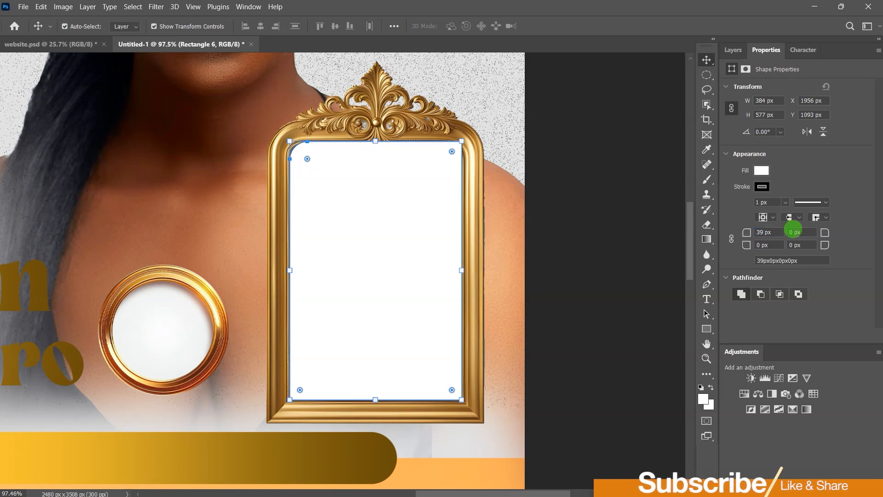
drag(824, 233, 850, 234)
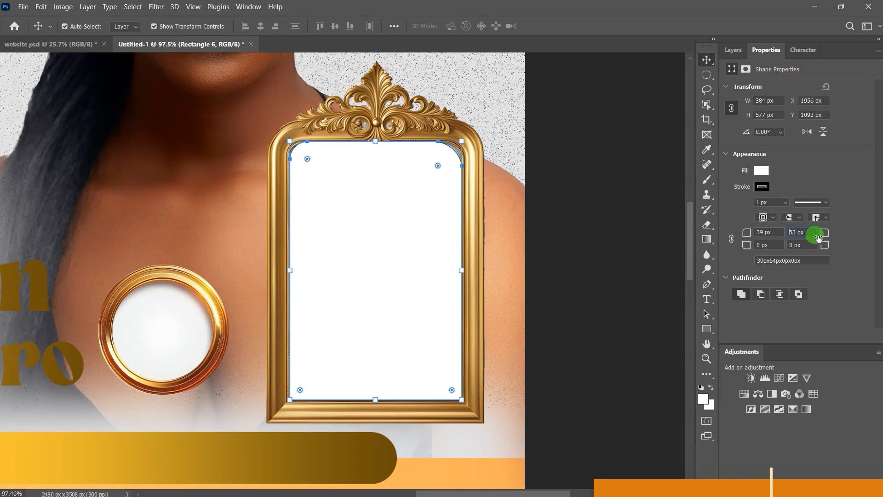
drag(813, 232, 808, 230)
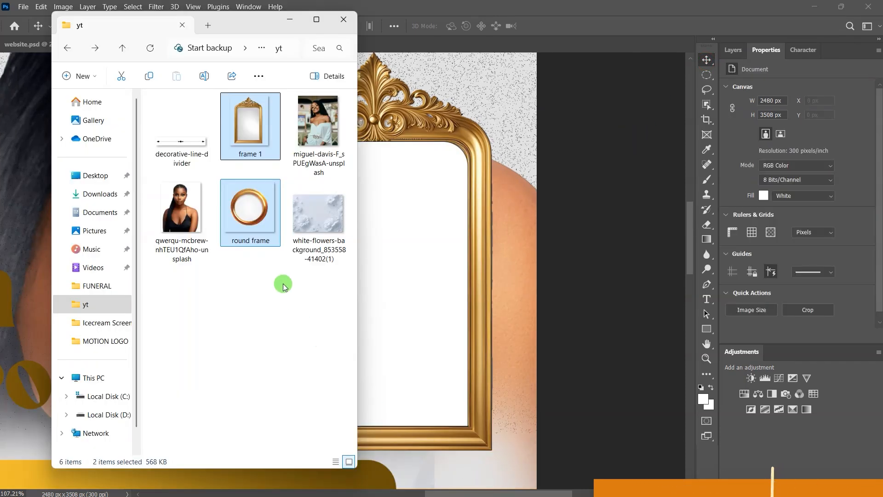
drag(314, 115, 405, 250)
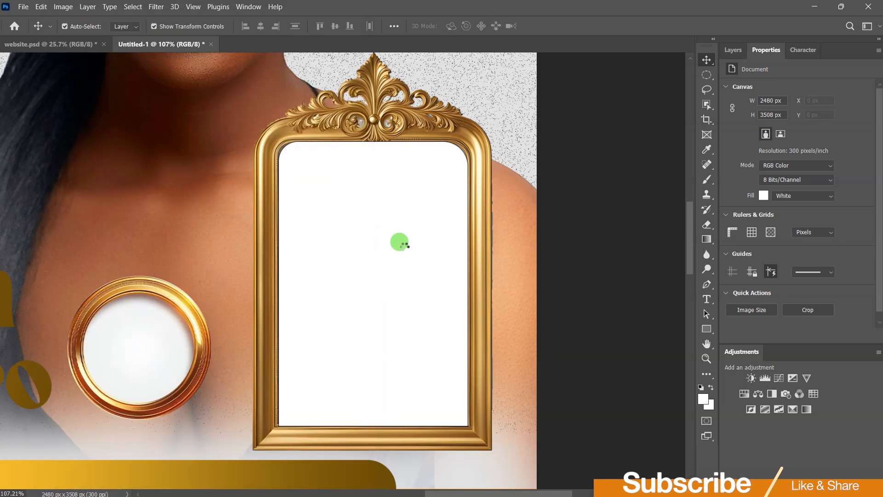
Step: Scale the placed portrait photo down to roughly frame size and commit it
scroll(403, 245, down, 4)
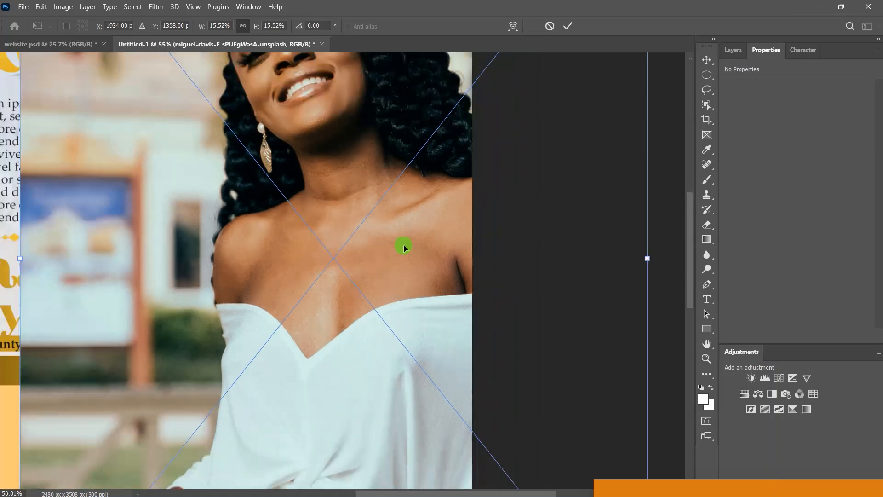
scroll(403, 247, down, 1)
drag(86, 256, 340, 255)
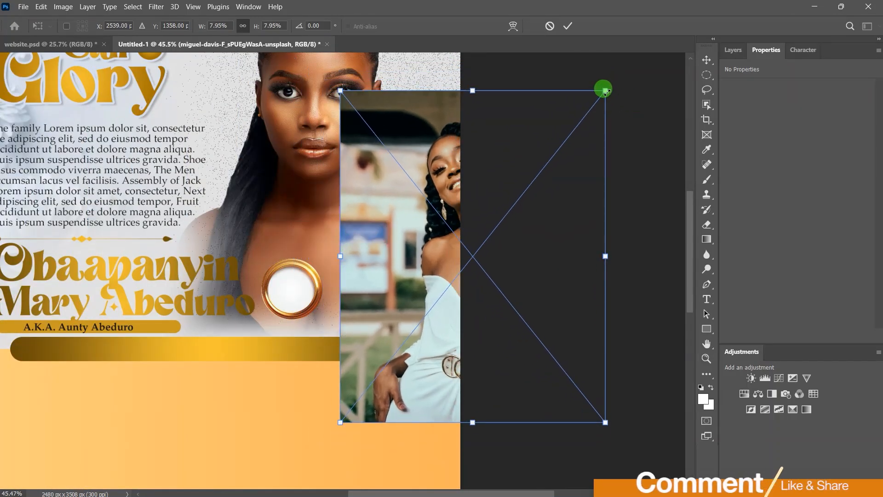
drag(604, 90, 499, 130)
drag(543, 423, 332, 341)
drag(411, 262, 408, 273)
click(570, 28)
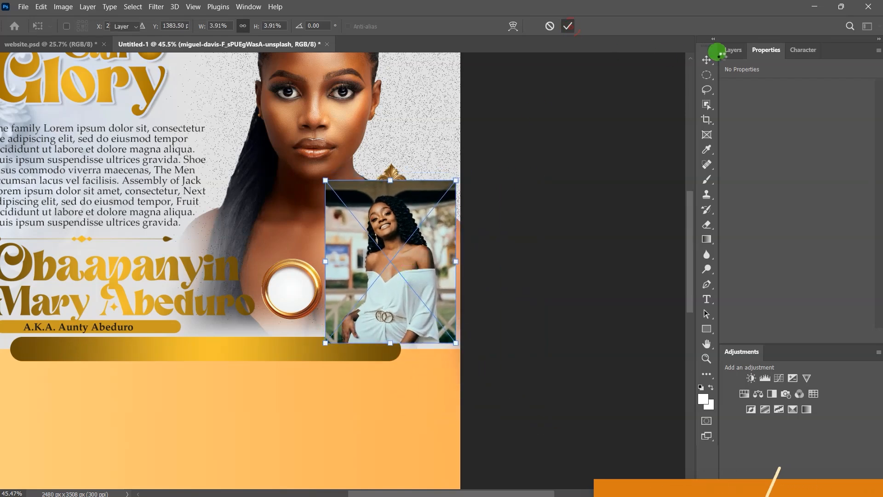
Step: Move the photo layer just above Rectangle 6, checking the shape by toggling visibility
click(734, 50)
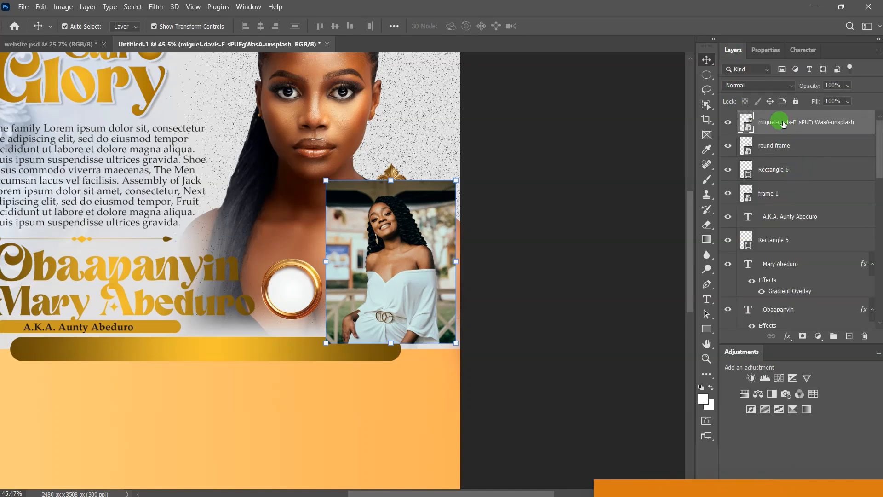
drag(782, 125, 784, 151)
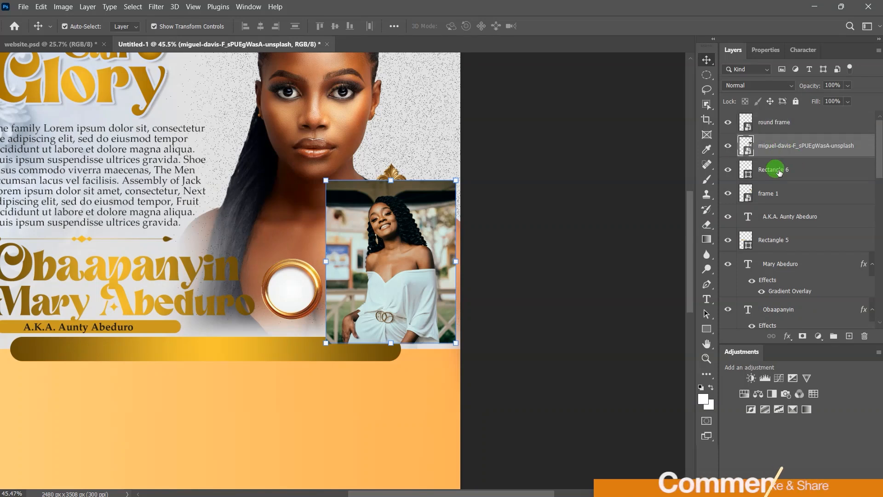
click(778, 171)
click(728, 146)
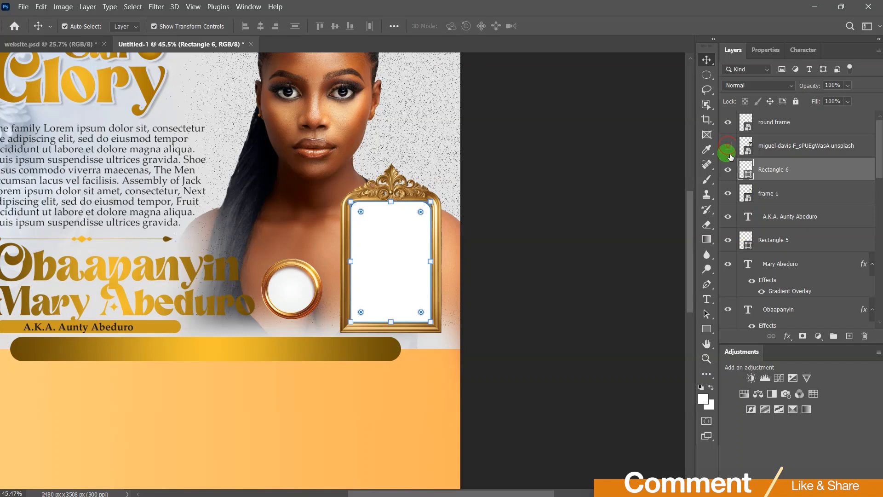
click(728, 172)
click(727, 173)
click(727, 173)
click(727, 173)
click(777, 170)
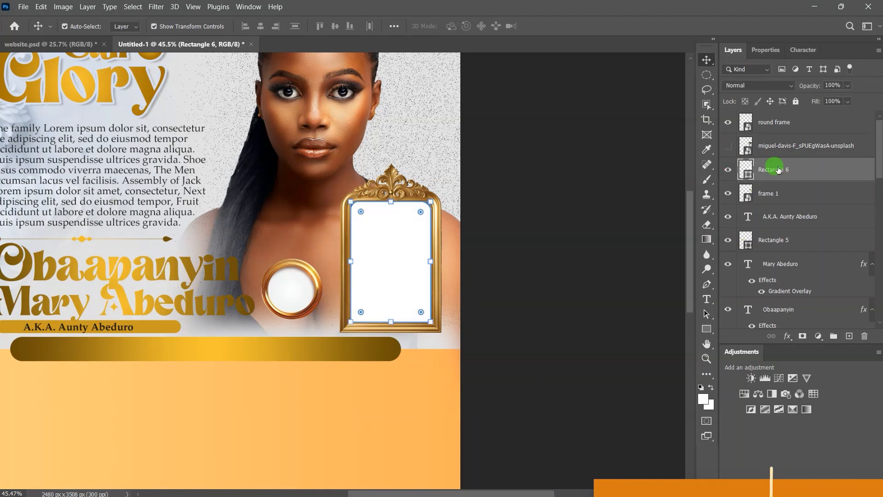
click(730, 147)
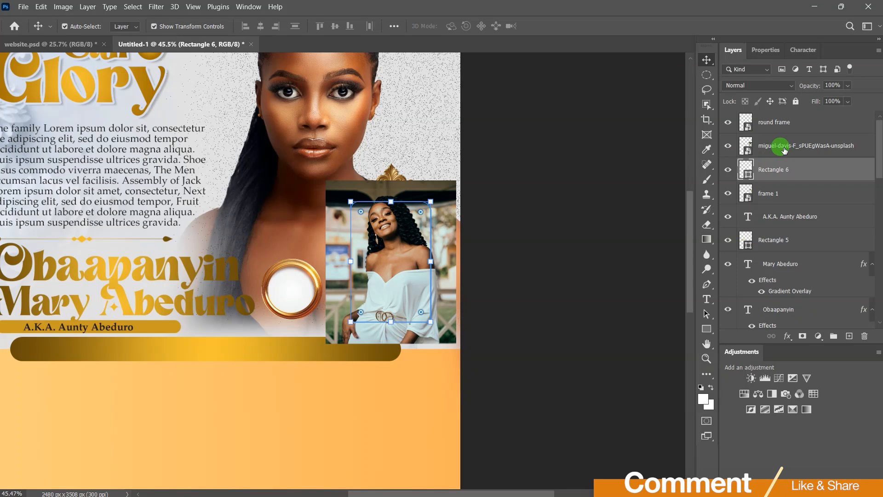
Step: Clip the portrait photo to the Rectangle 6 shape with a clipping mask
click(784, 148)
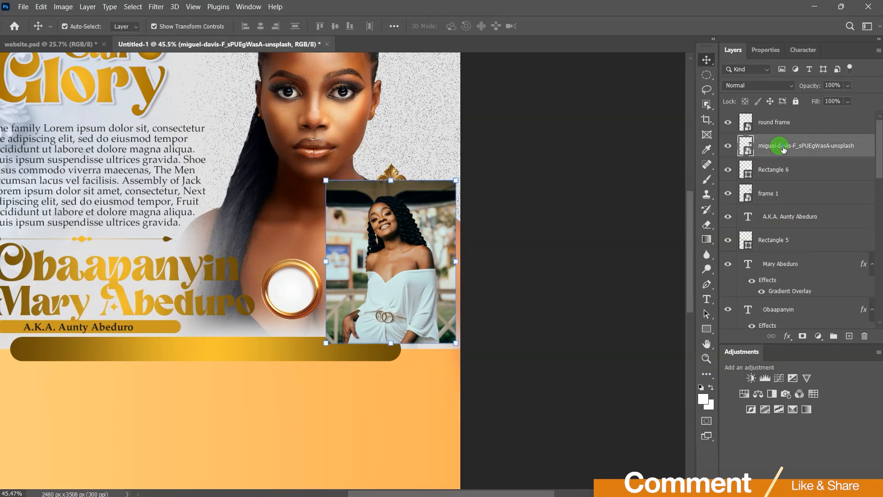
right_click(784, 148)
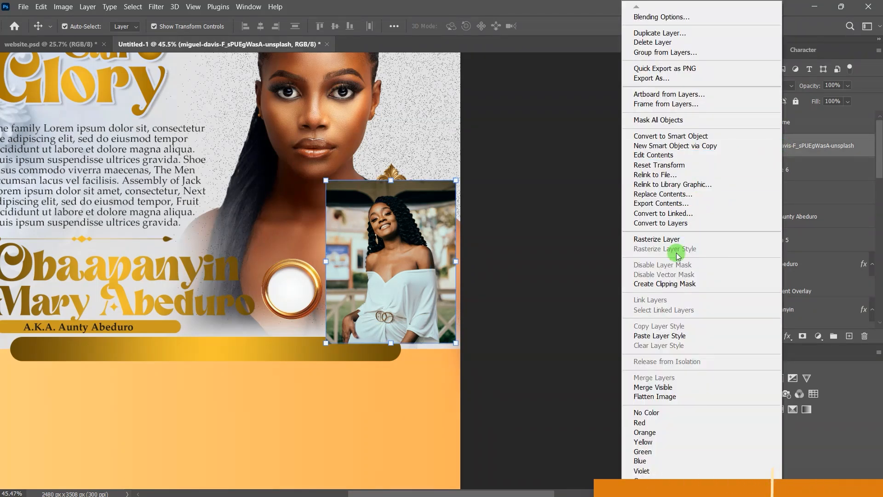
click(695, 285)
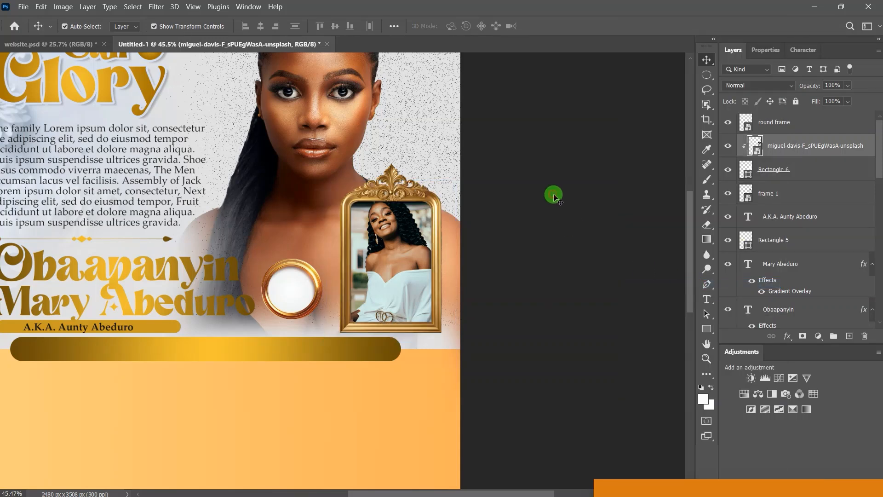
Step: Enlarge and lower the clipped photo so it fills the arched frame
click(554, 194)
click(394, 229)
drag(390, 225, 390, 244)
drag(456, 199, 476, 173)
drag(387, 251, 387, 262)
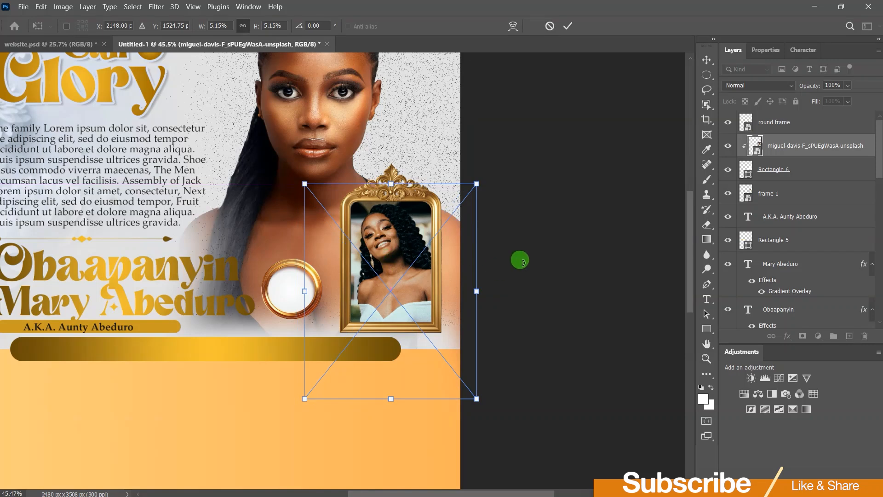
key(Left)
key(Left)
key(Left)
key(Left)
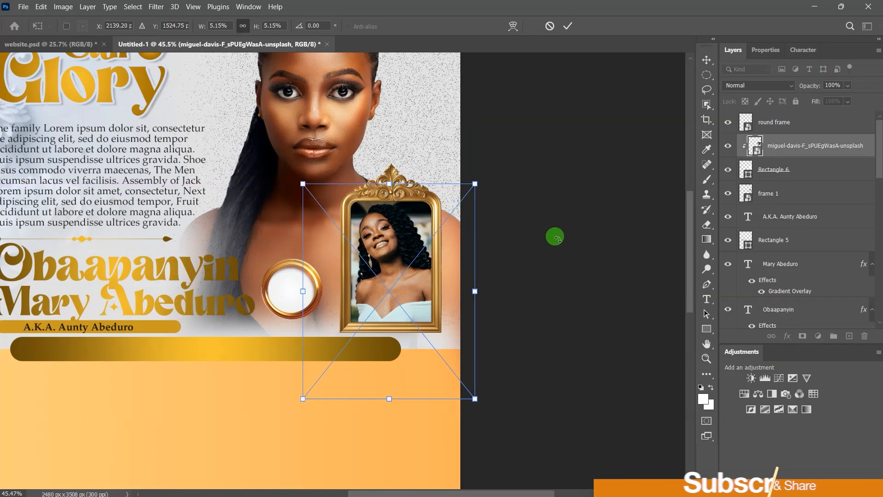
click(569, 27)
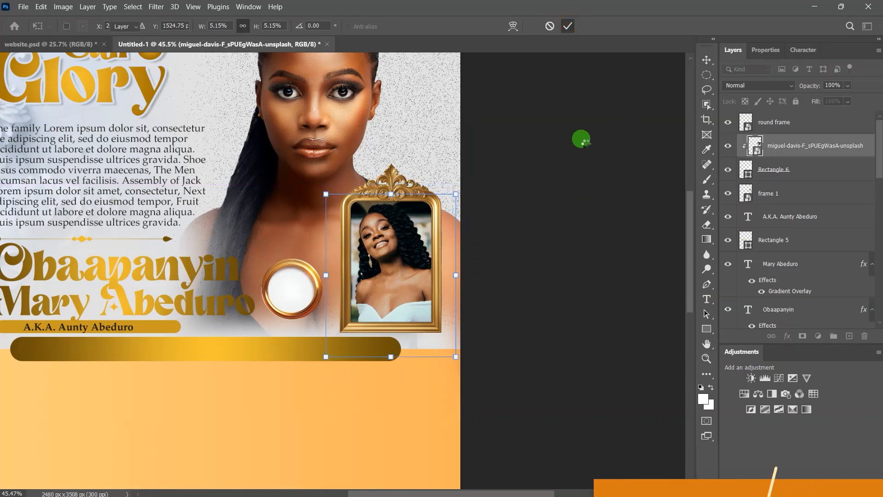
click(586, 144)
scroll(302, 299, up, 4)
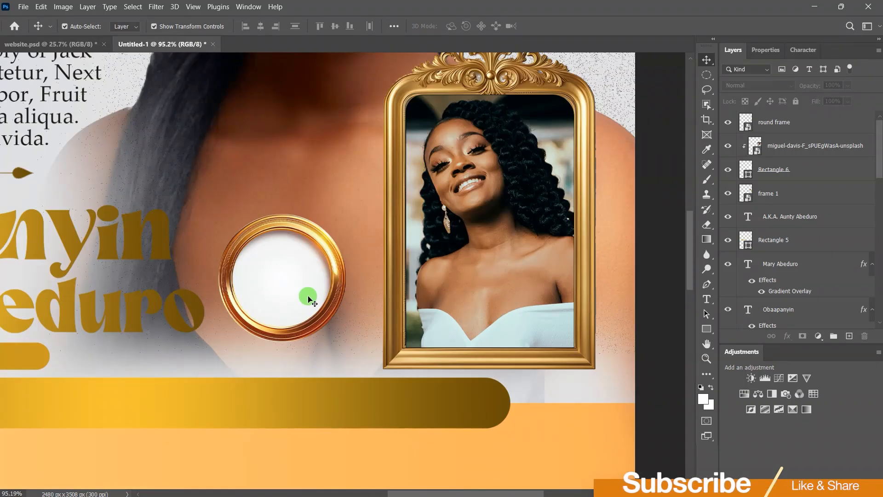
Step: Type the age 83 inside the round gold frame
click(707, 302)
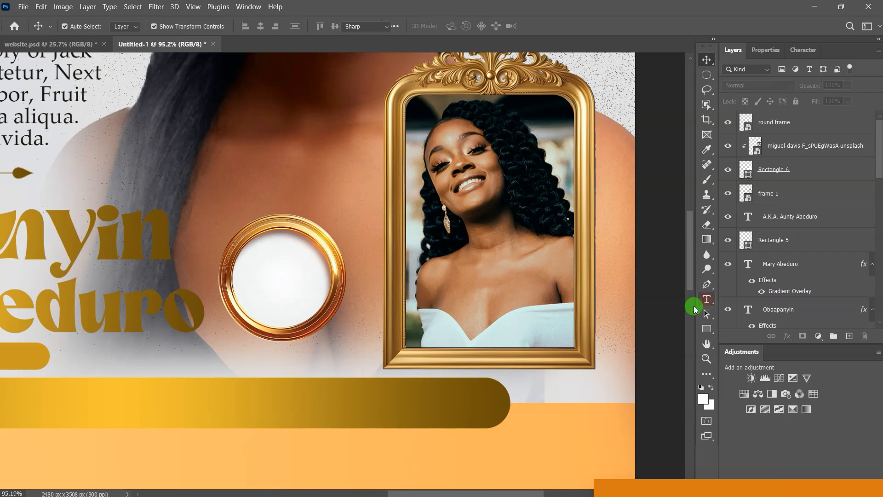
click(274, 268)
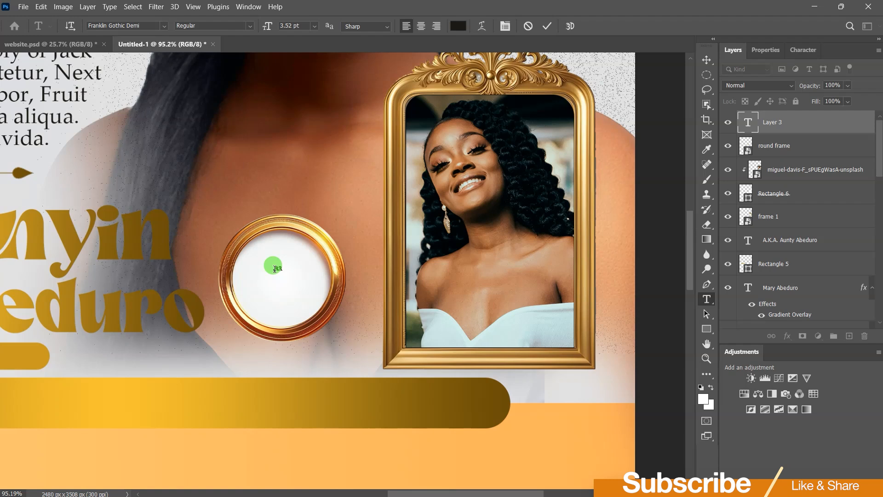
text(83)
click(549, 26)
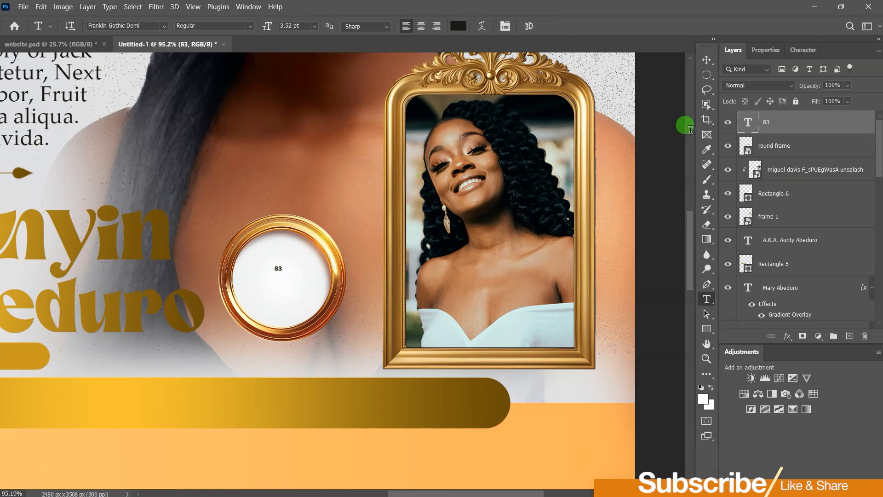
Step: Set the 83 to 24 pt and centre it in the gold circle
click(766, 50)
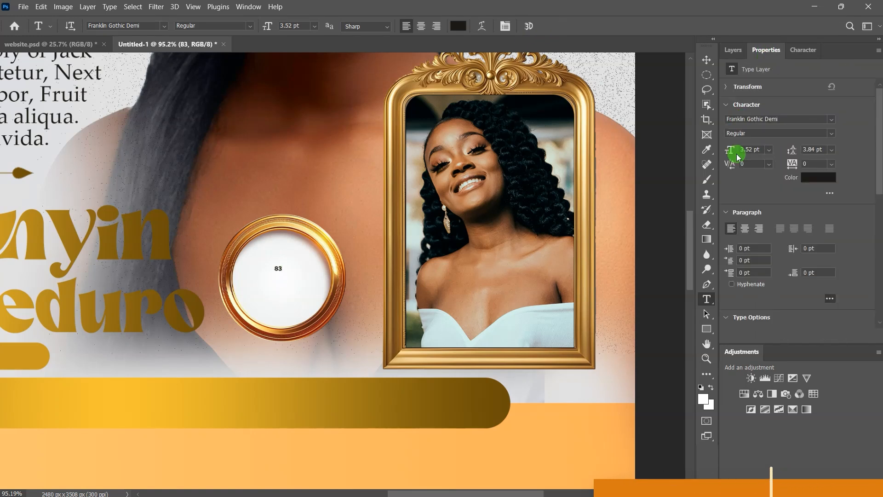
drag(732, 151, 737, 148)
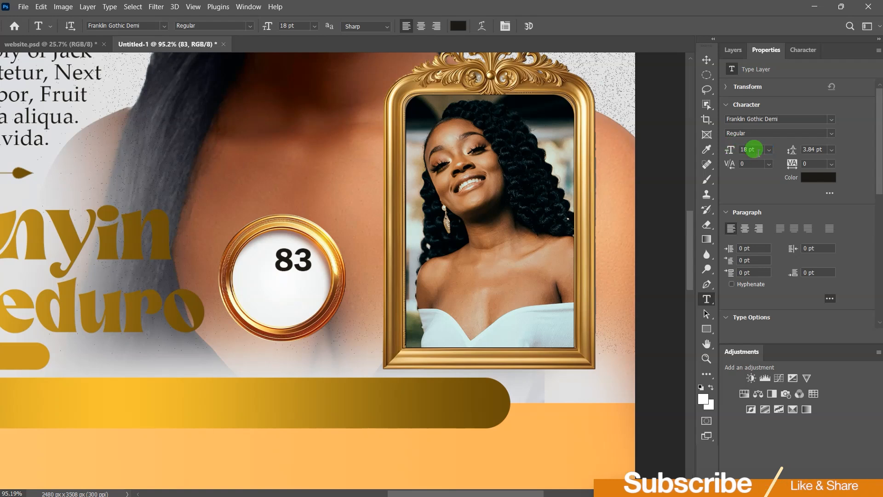
click(769, 150)
click(759, 254)
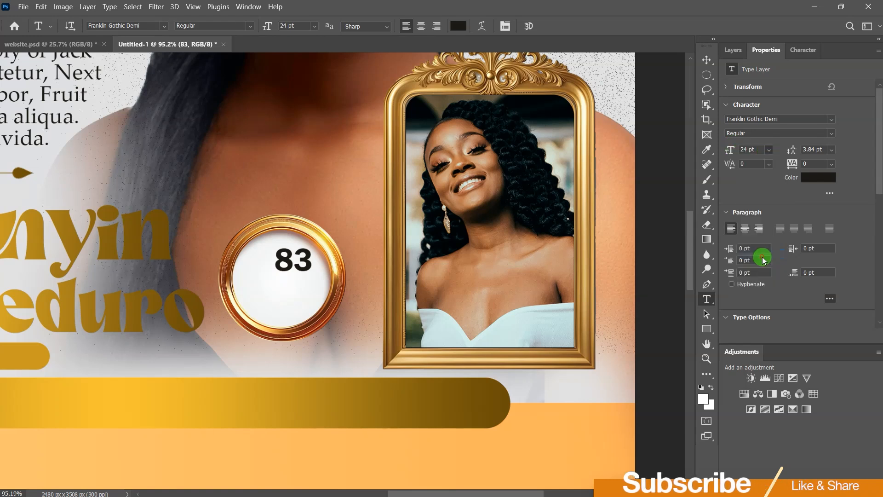
click(706, 60)
drag(289, 260, 270, 269)
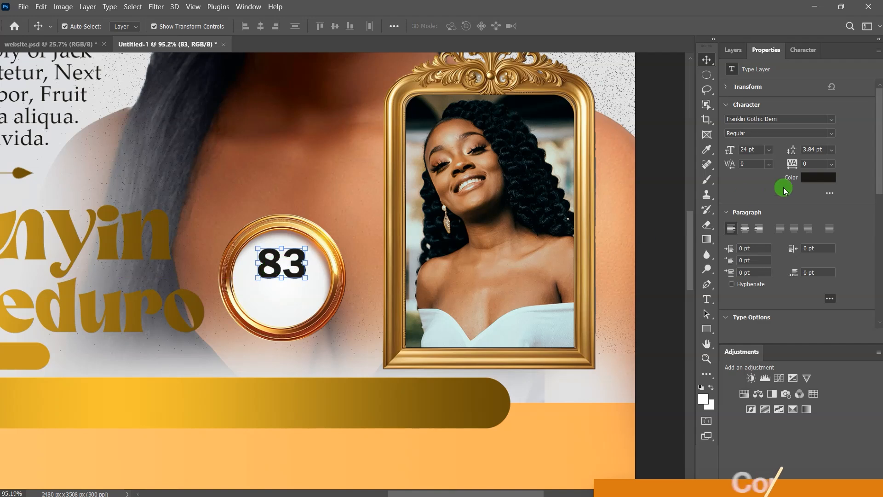
Step: Colour the 83 brown #93502b, sampled from the gold ring's edge
click(817, 178)
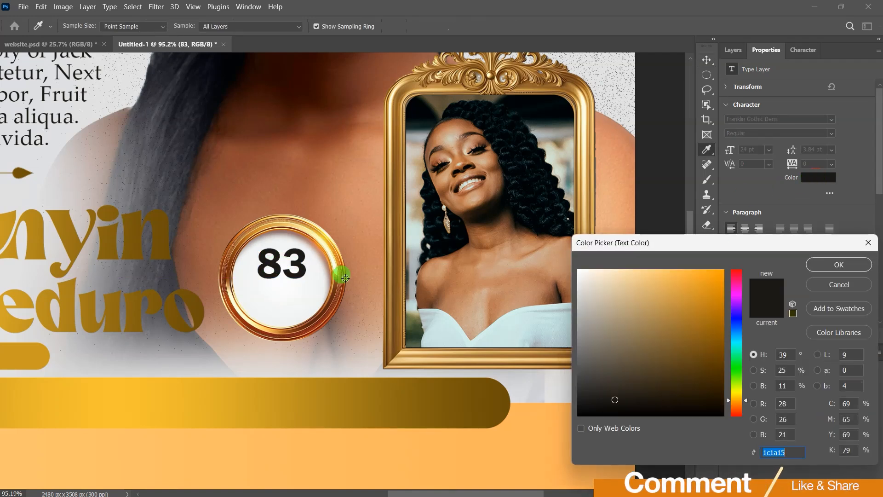
click(242, 236)
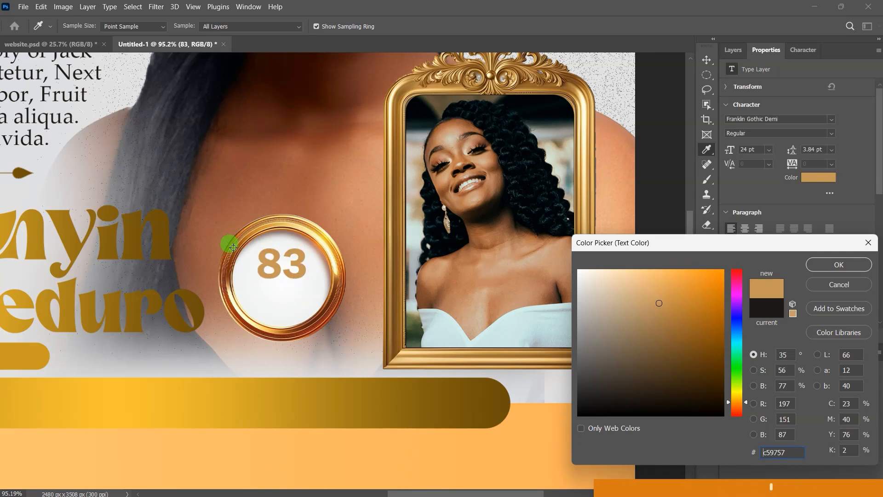
click(233, 247)
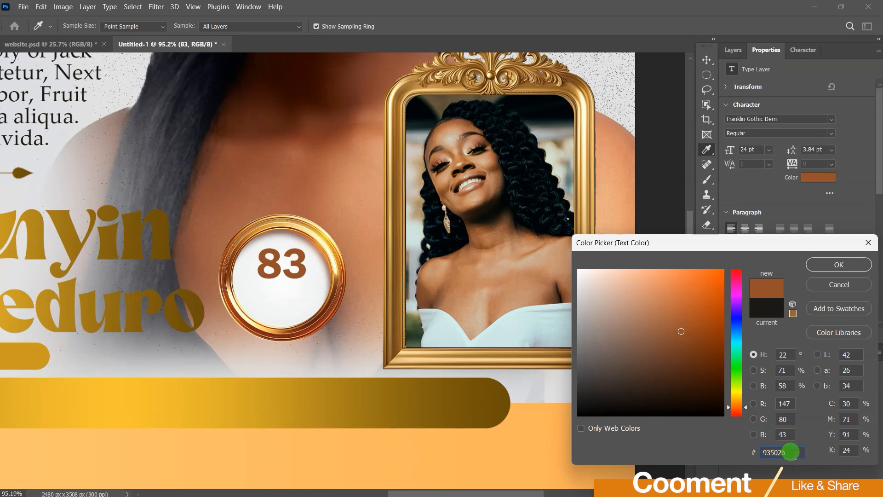
double_click(777, 452)
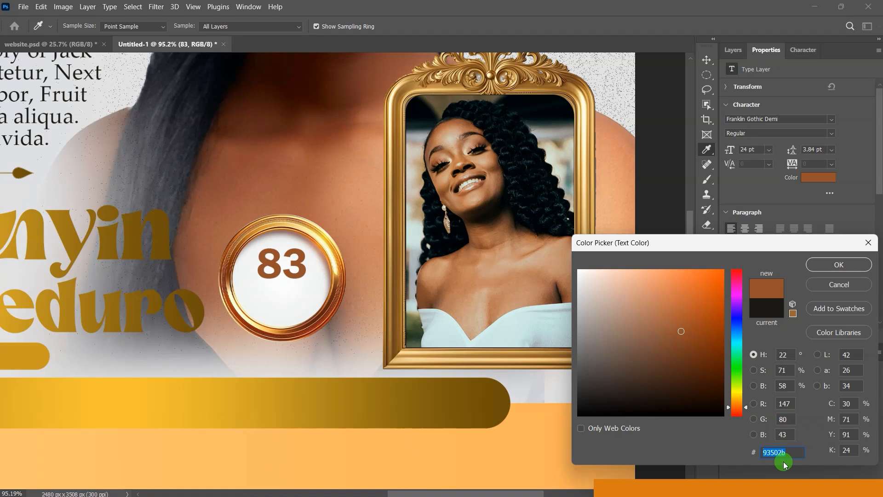
click(839, 264)
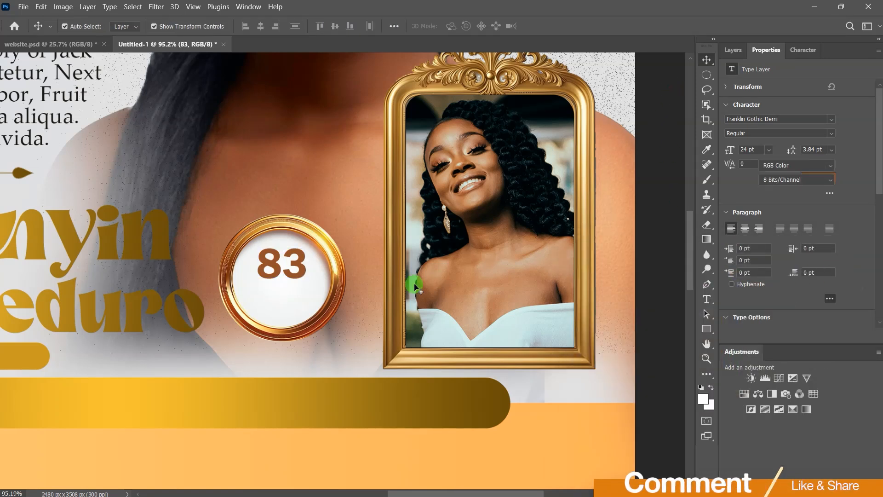
click(294, 275)
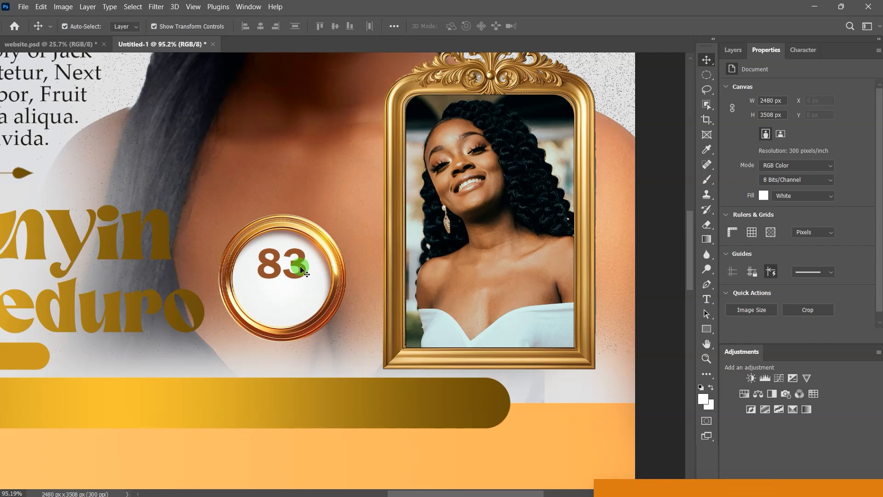
Step: Duplicate the 83 below itself, retype it as YRS at 12 pt, and centre it underneath
drag(297, 262, 298, 294)
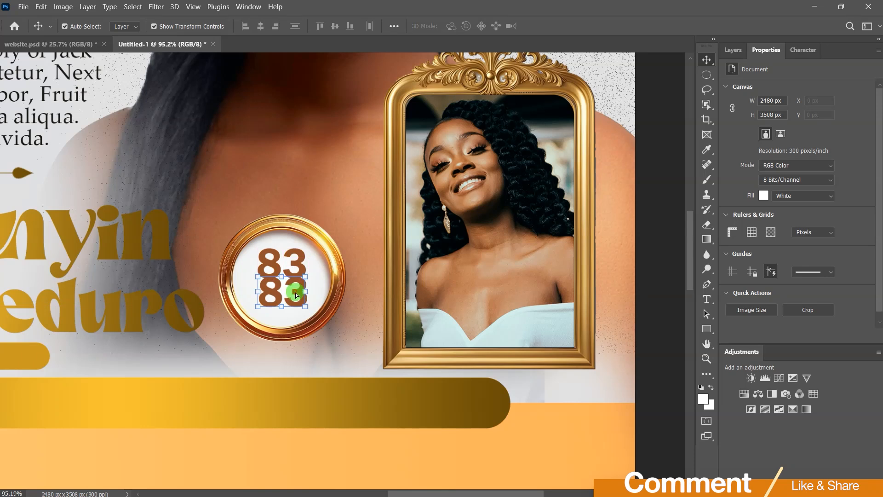
double_click(296, 292)
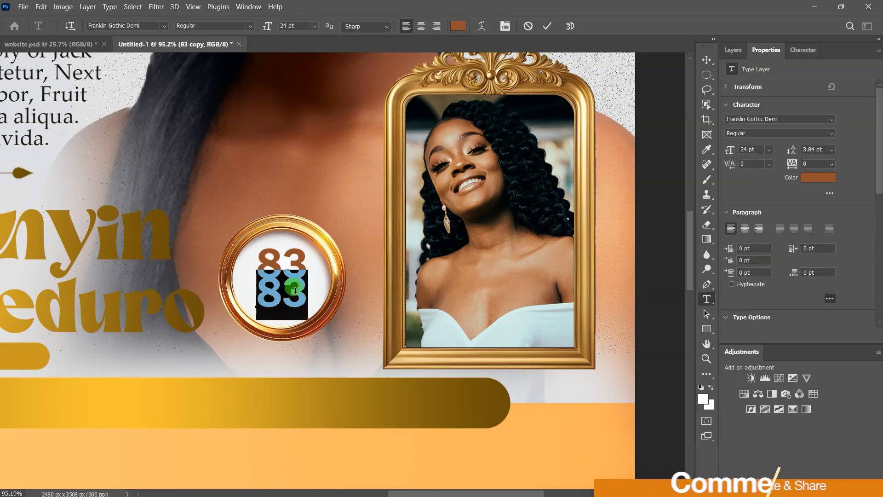
text(YRS)
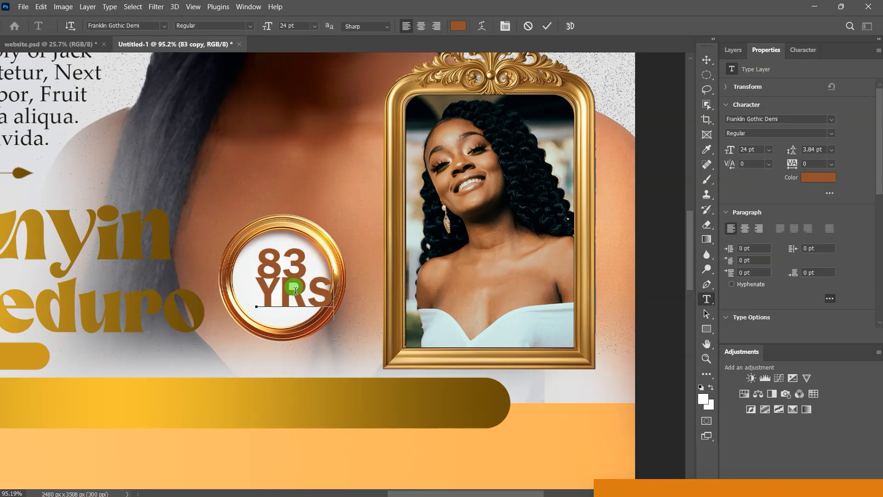
click(545, 27)
key(v)
click(769, 150)
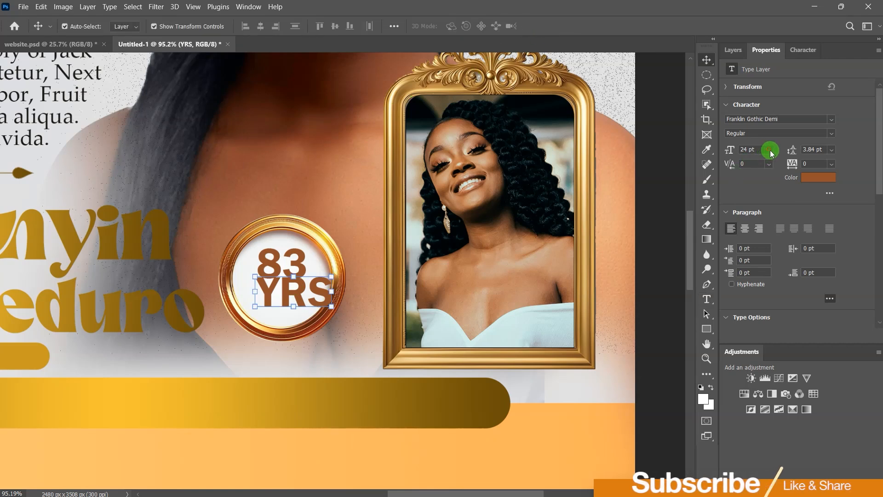
click(759, 220)
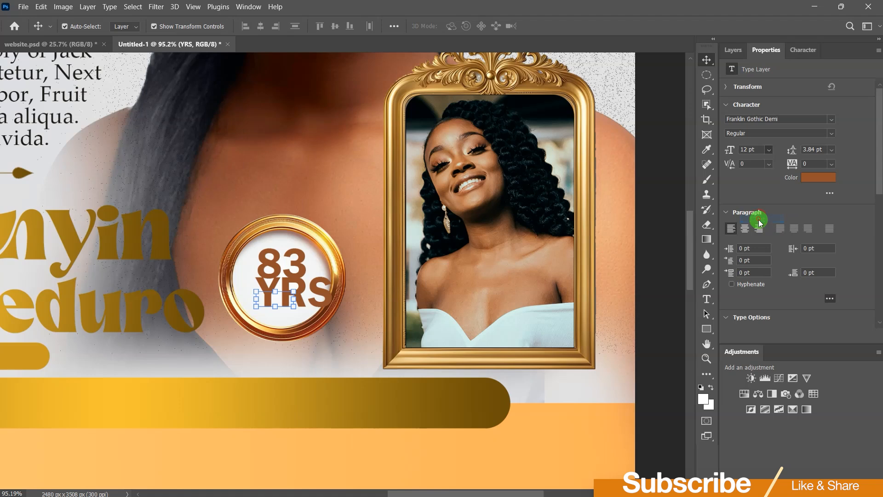
drag(279, 299, 286, 292)
click(658, 250)
Step: Scale the 83 and YRS up together, then fit the whole poster on screen
click(279, 274)
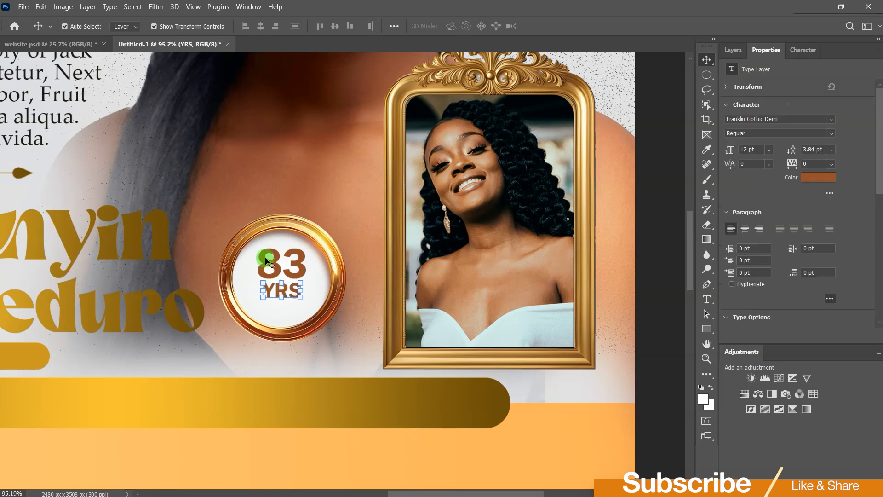
shift+click(278, 290)
drag(279, 295, 283, 315)
click(567, 29)
click(193, 6)
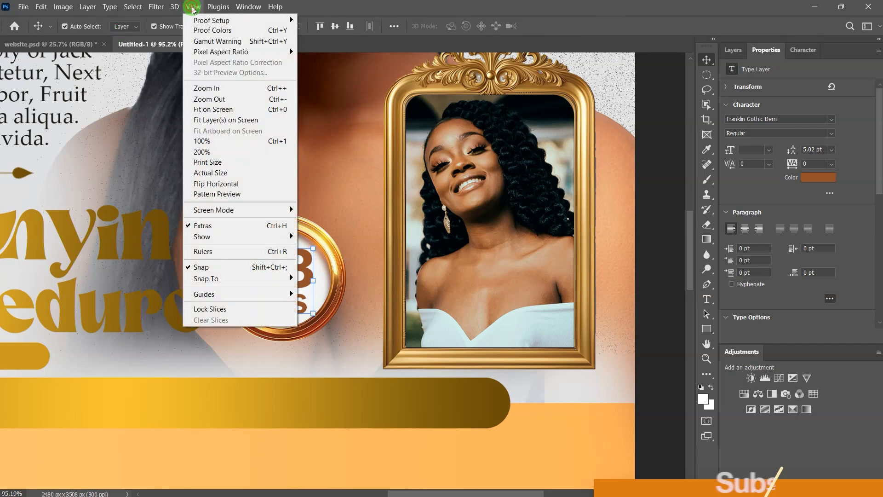
click(209, 109)
click(589, 217)
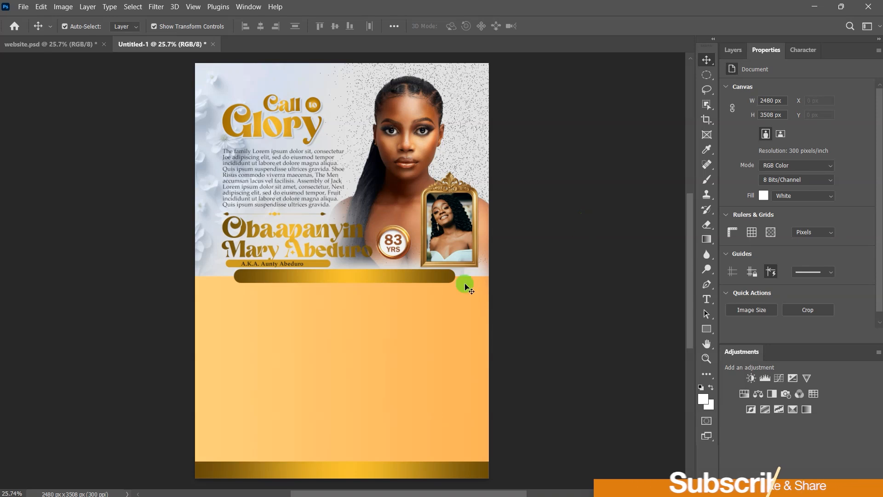
Step: Type the heading FUNERAL ARRANGEMENTS ARE AS FOLLOWS below the gold banner
scroll(386, 303, up, 2)
scroll(383, 302, up, 1)
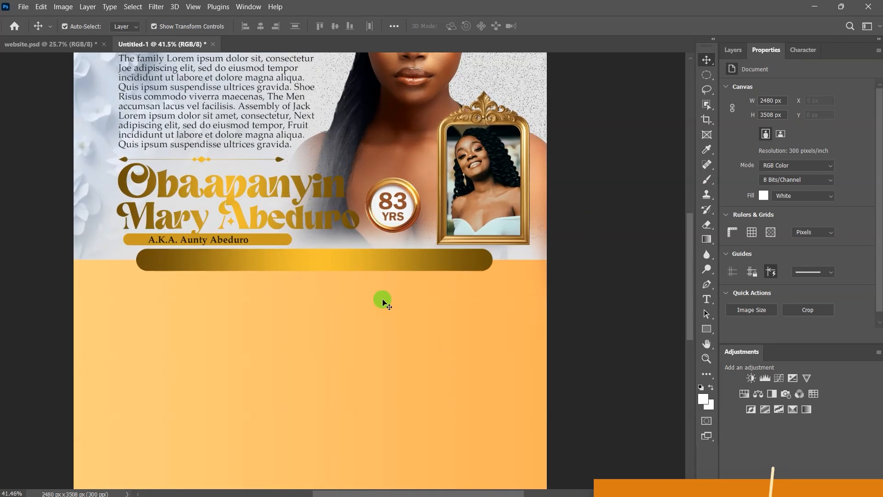
click(706, 299)
click(259, 306)
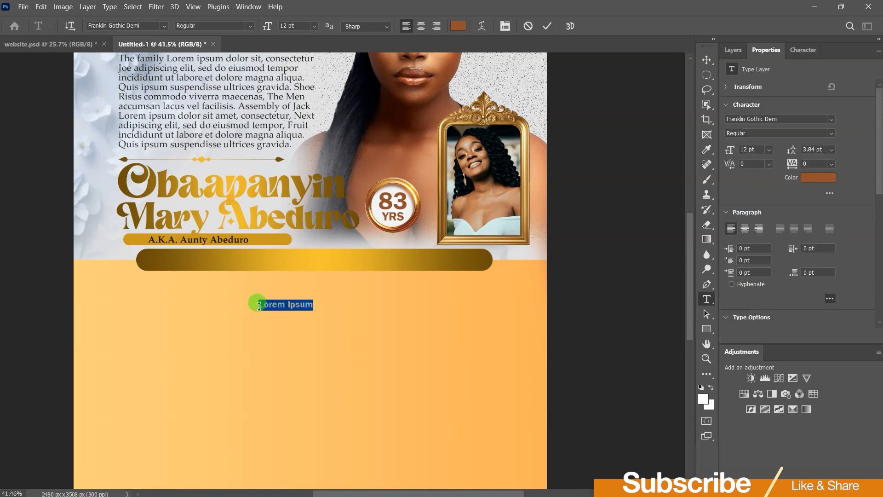
text(June)
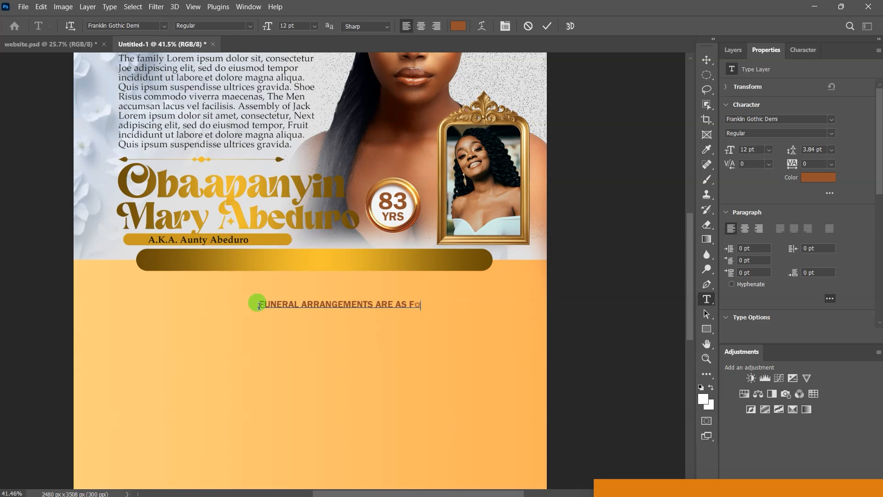
key(BackSpace)
text(OWS)
click(547, 26)
Step: Move the heading onto the gold banner and colour it black #000000
click(707, 60)
click(385, 305)
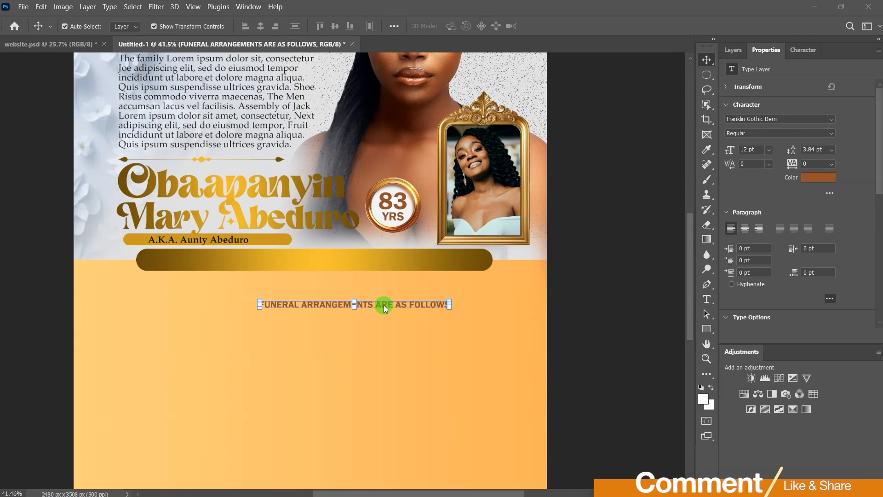
drag(325, 304, 265, 261)
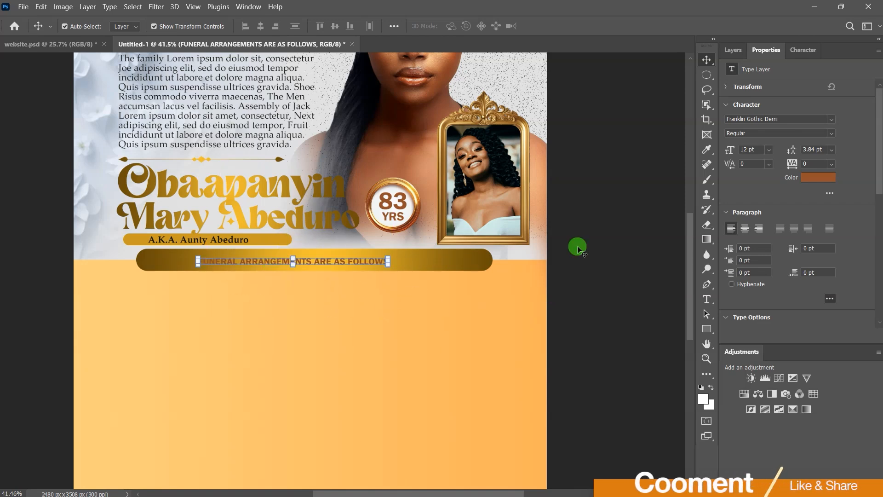
click(817, 180)
drag(644, 330, 669, 444)
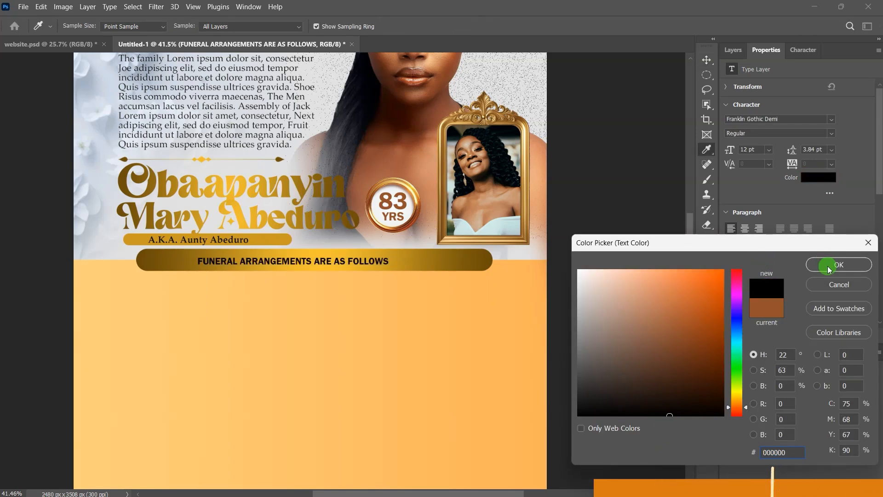
click(838, 264)
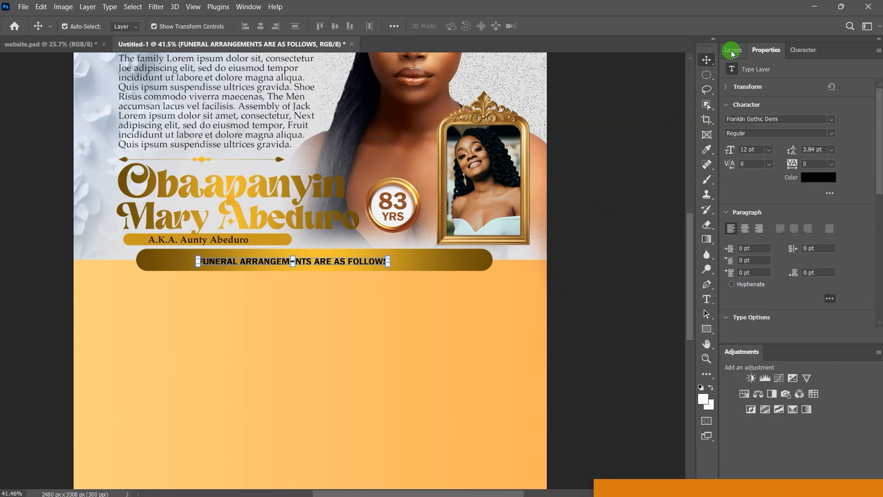
Step: Stretch the heading wider on both sides to span the banner
drag(388, 263, 432, 265)
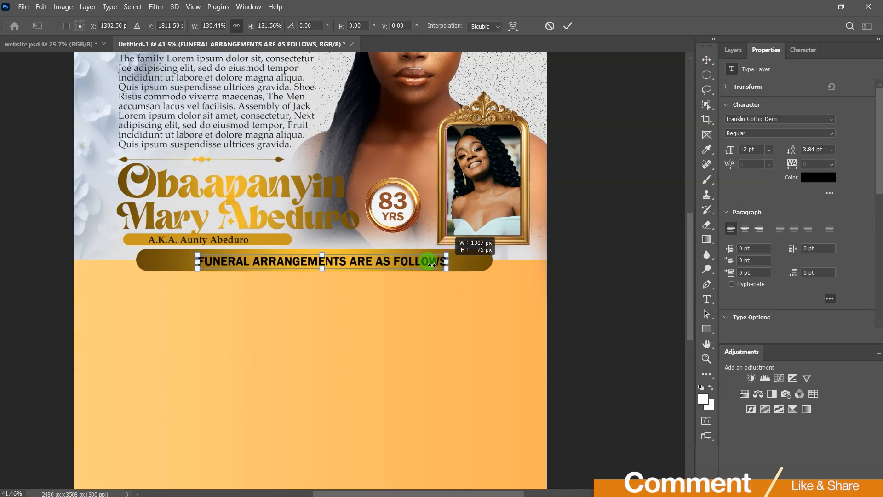
drag(193, 264, 184, 263)
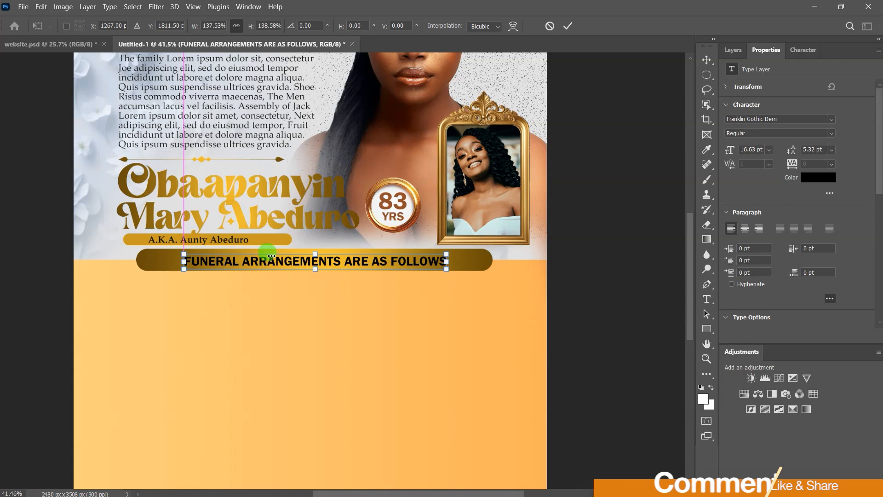
click(568, 29)
drag(688, 246, 687, 280)
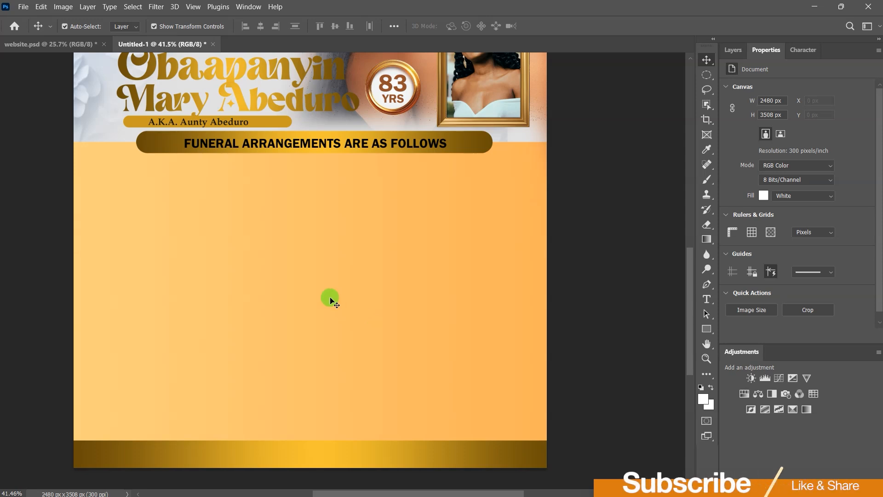
Step: Place the white flowers image onto the poster above the orange rectangle
click(331, 300)
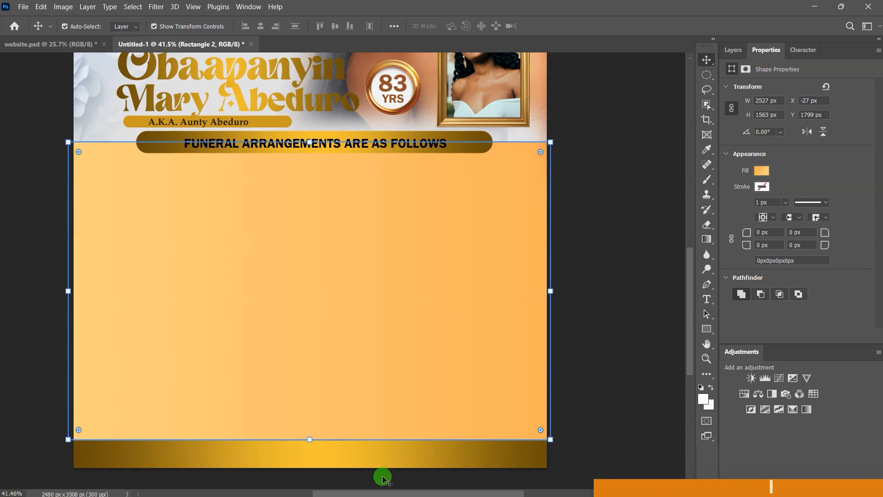
click(485, 489)
drag(326, 224, 431, 293)
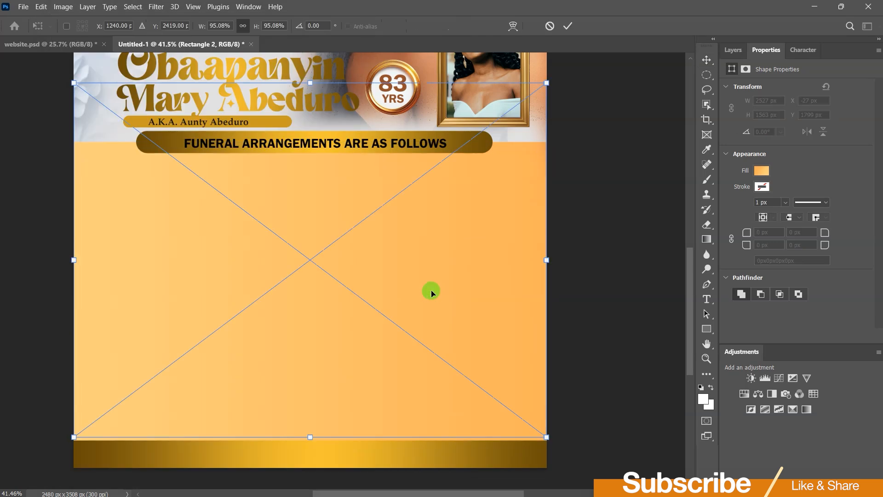
drag(391, 262, 391, 281)
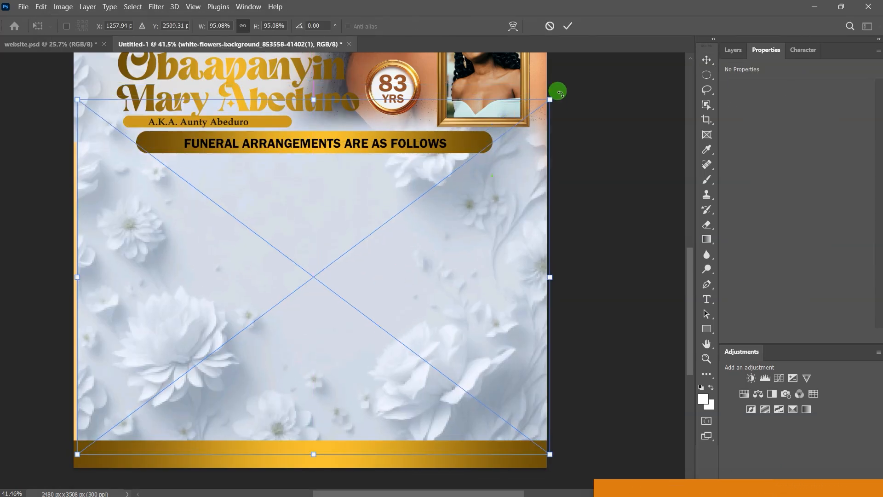
click(569, 30)
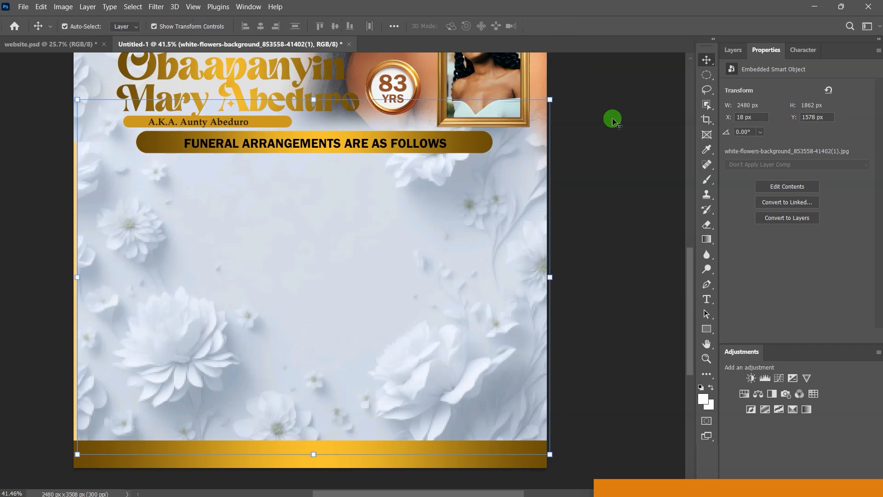
Step: Clip the flowers image to Rectangle 2 and stretch it to fit the panel
click(733, 51)
click(632, 273)
click(505, 252)
scroll(789, 316, down, 3)
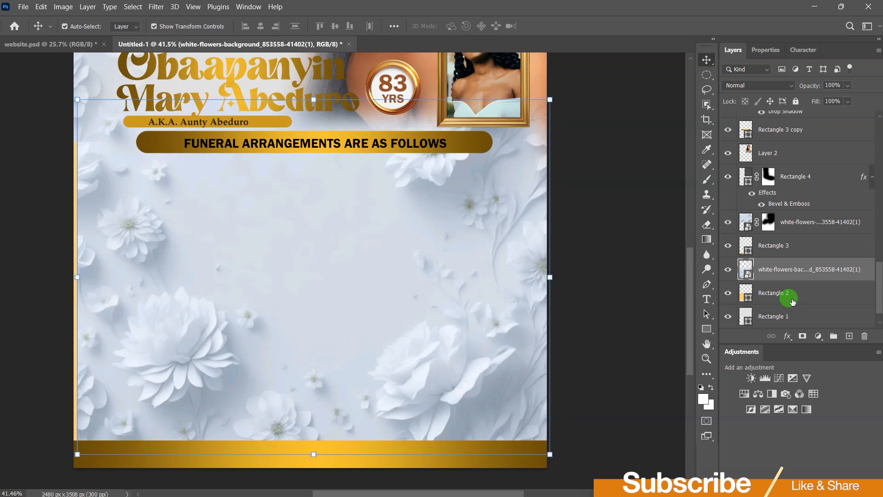
right_click(785, 248)
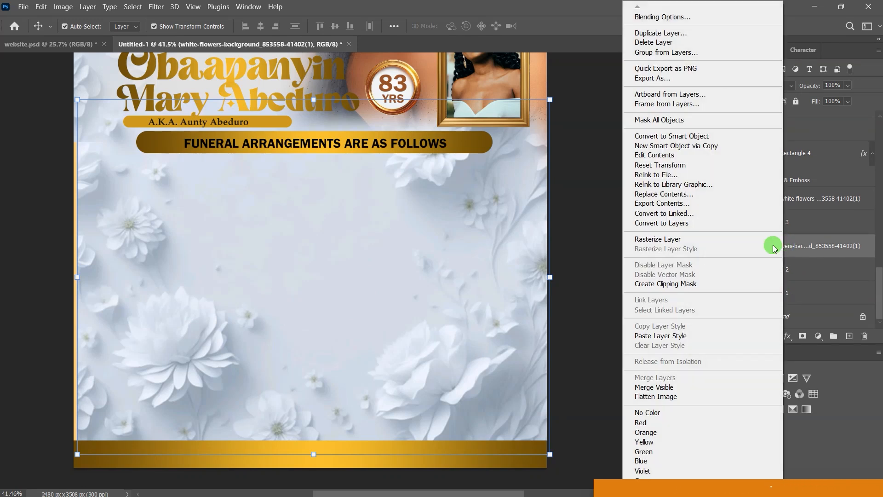
click(668, 286)
mouse_move(195, 271)
mouse_down()
mouse_move(175, 258)
mouse_move(179, 268)
mouse_up()
drag(544, 279, 554, 280)
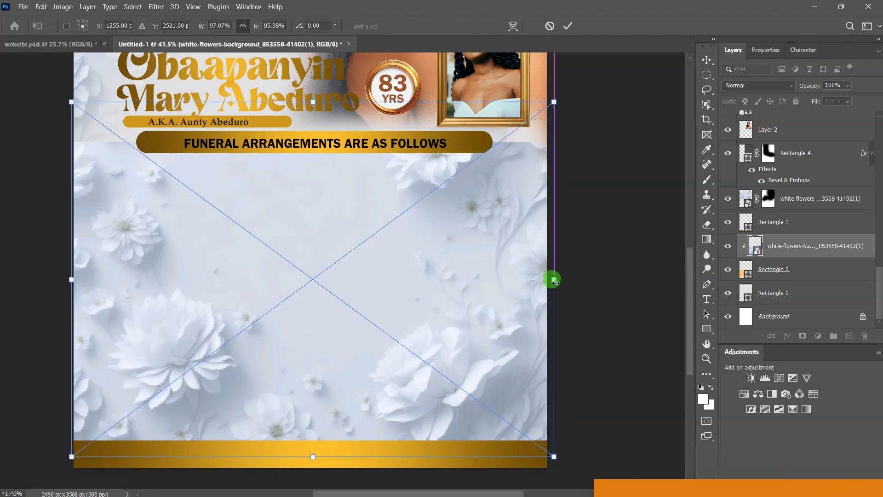
click(707, 60)
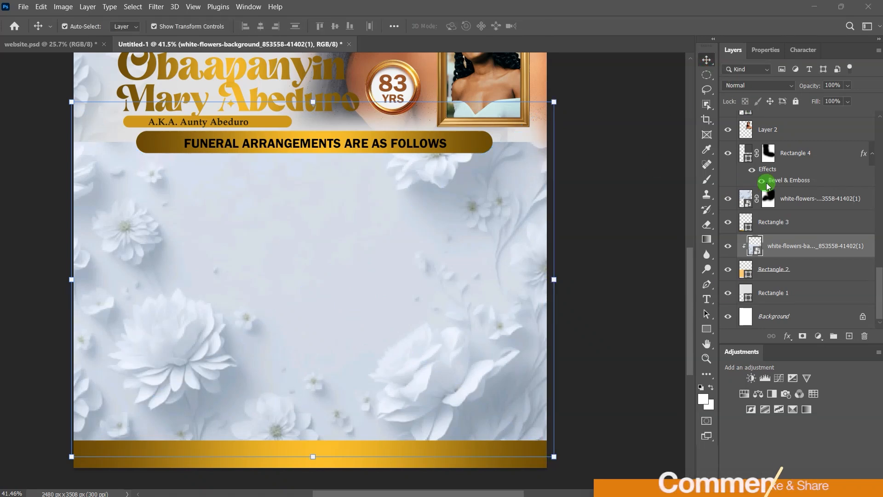
Step: Set the flowers layer to Overlay blend mode at 75% opacity
click(792, 87)
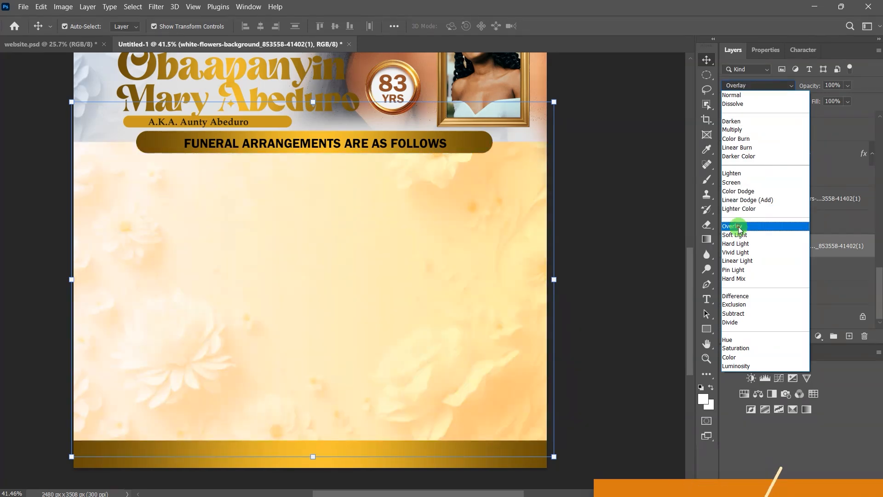
click(738, 227)
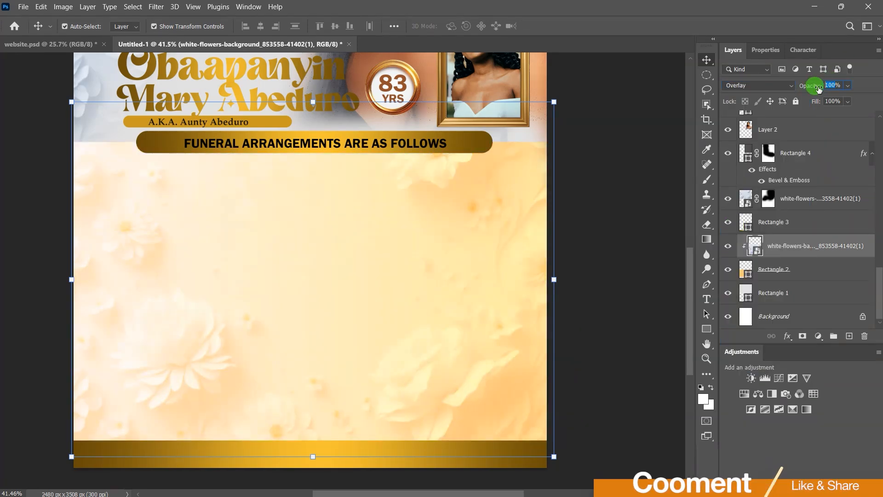
text(75)
key(Return)
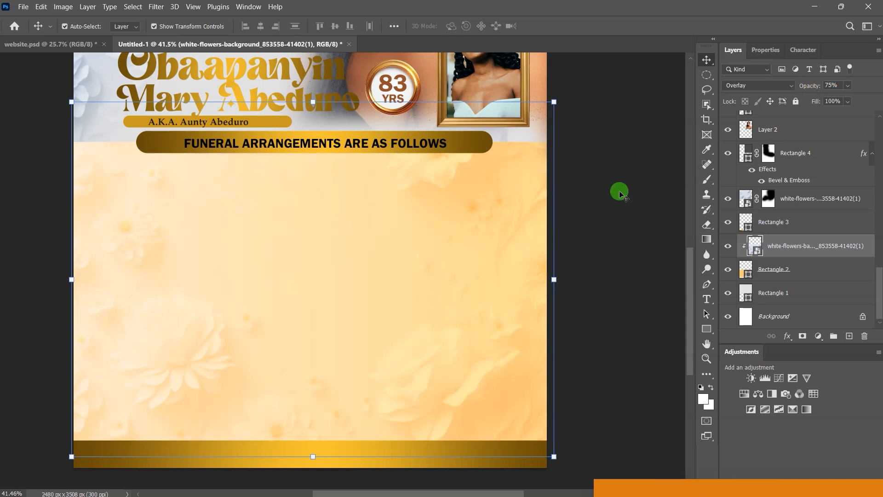
click(619, 192)
scroll(334, 280, down, 2)
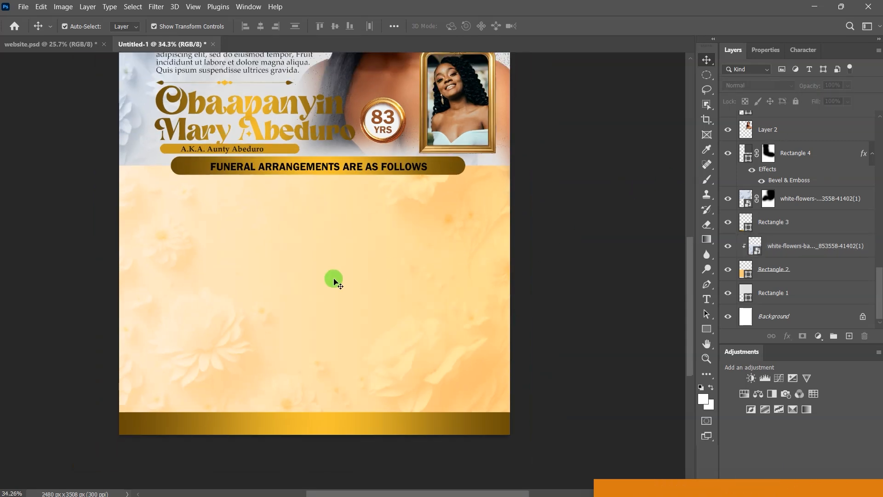
Step: Paste the funeral arrangements text as a new text block below the banner
scroll(334, 280, down, 1)
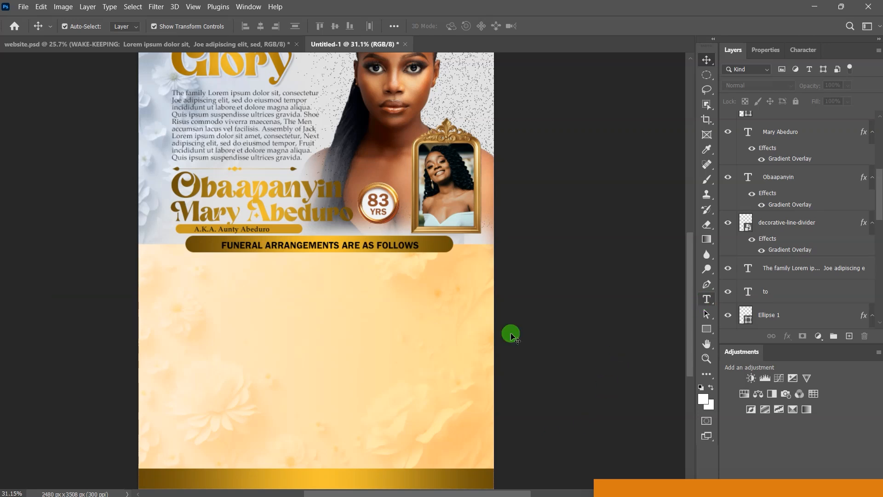
click(706, 299)
click(177, 276)
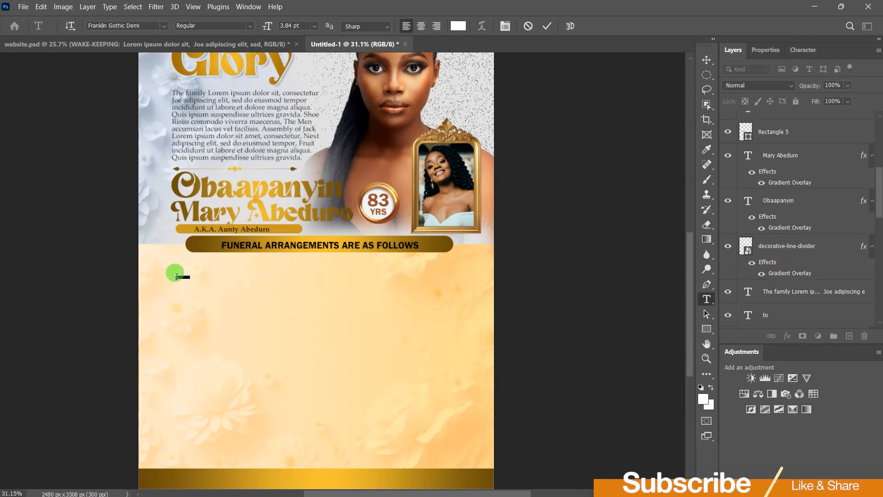
key(ctrl+v)
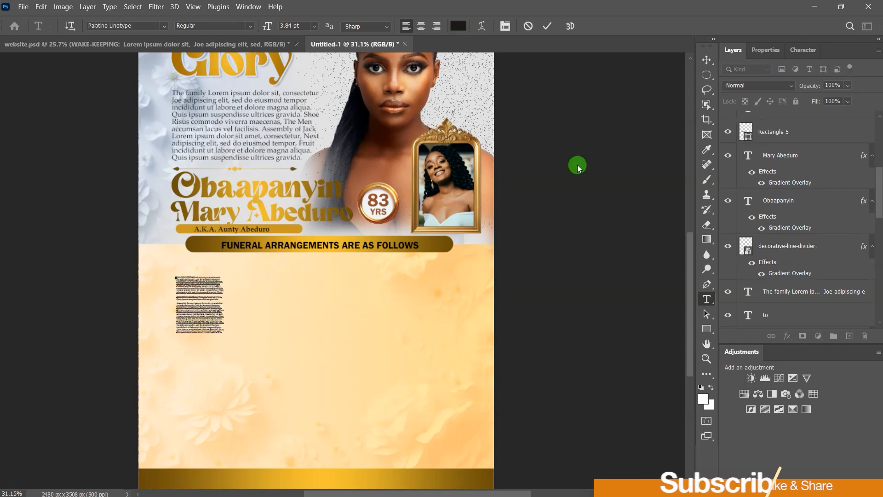
click(548, 26)
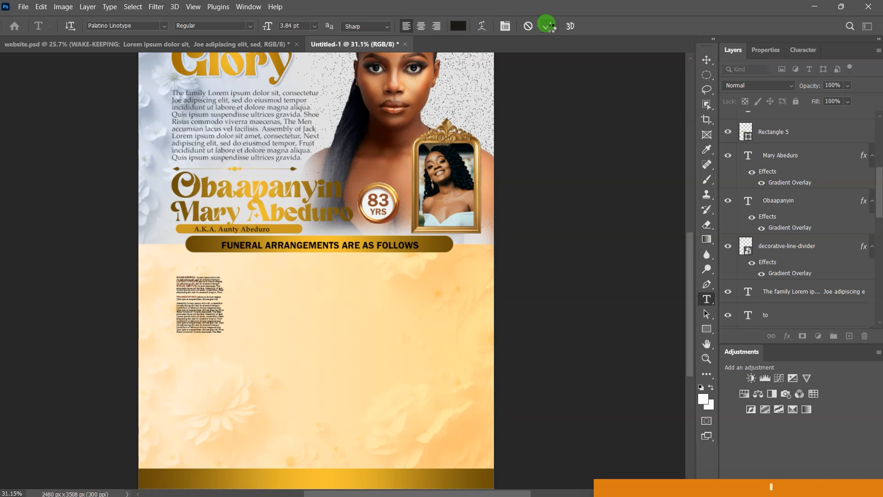
Step: Set the text block to 12 pt size with 12 pt line spacing
click(765, 50)
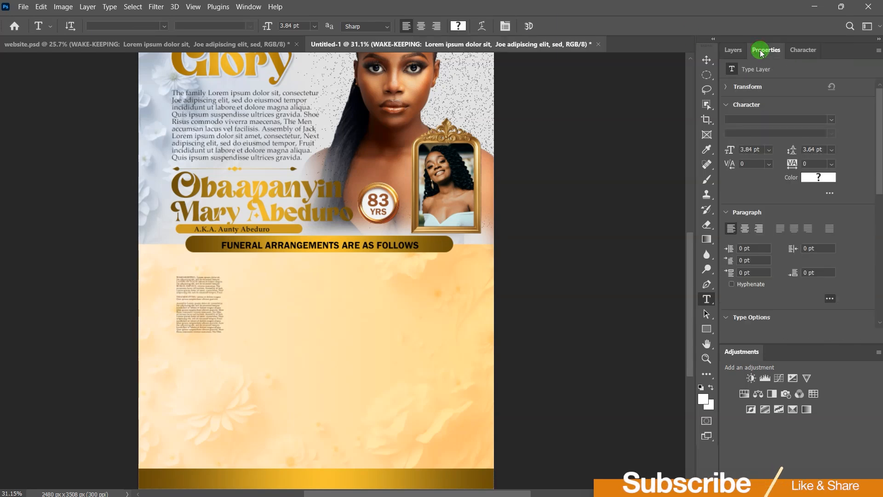
click(768, 150)
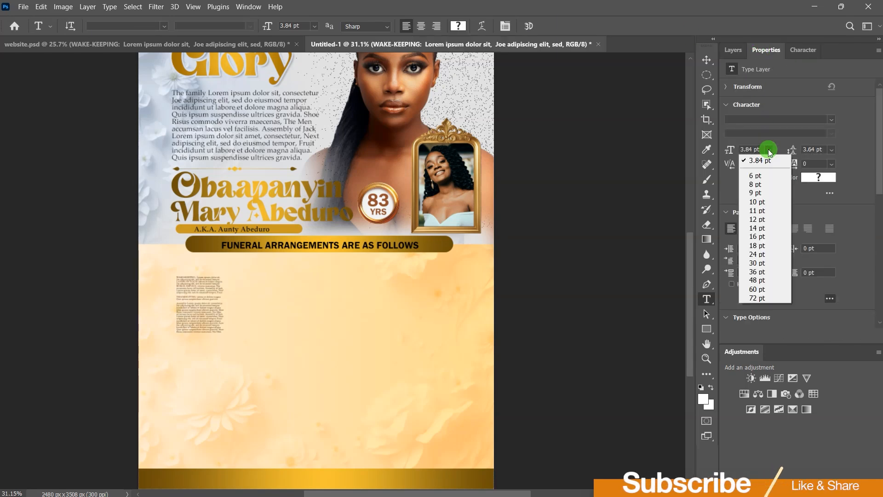
click(756, 220)
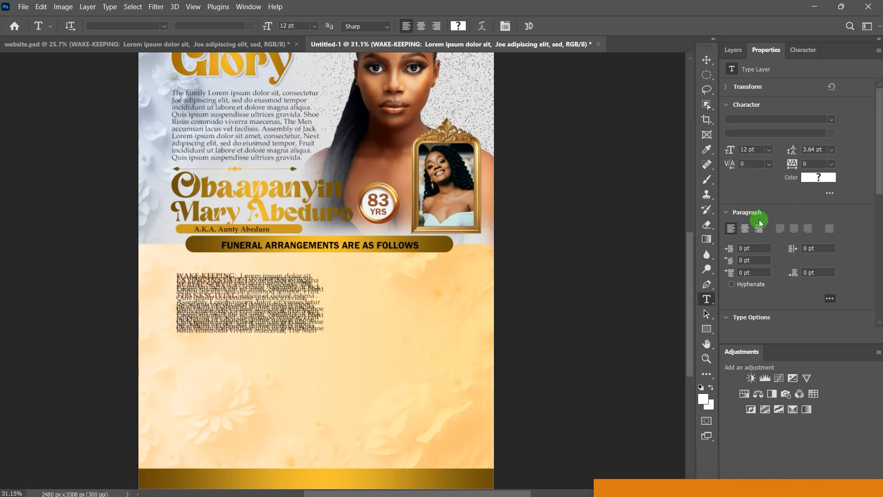
click(832, 152)
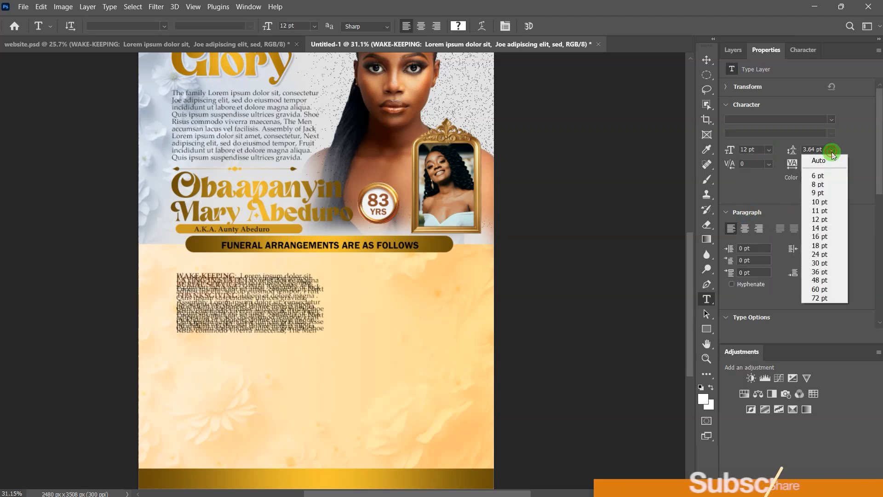
click(813, 227)
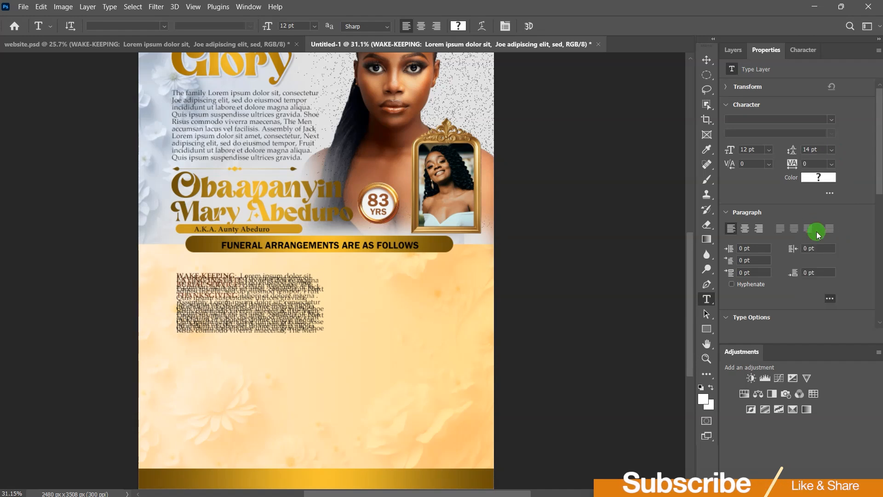
click(833, 152)
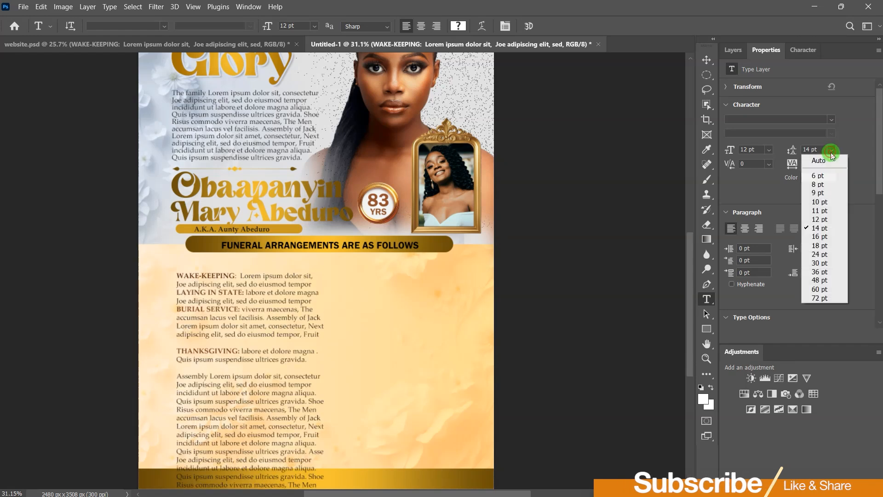
click(817, 220)
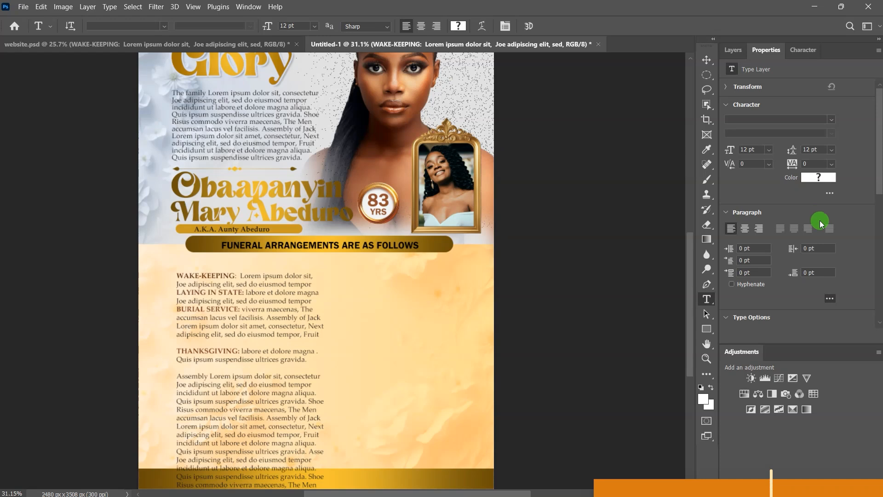
Step: Move the WAKE-KEEPING block left and add the CHIEF MOURNERS block as the right column
click(707, 60)
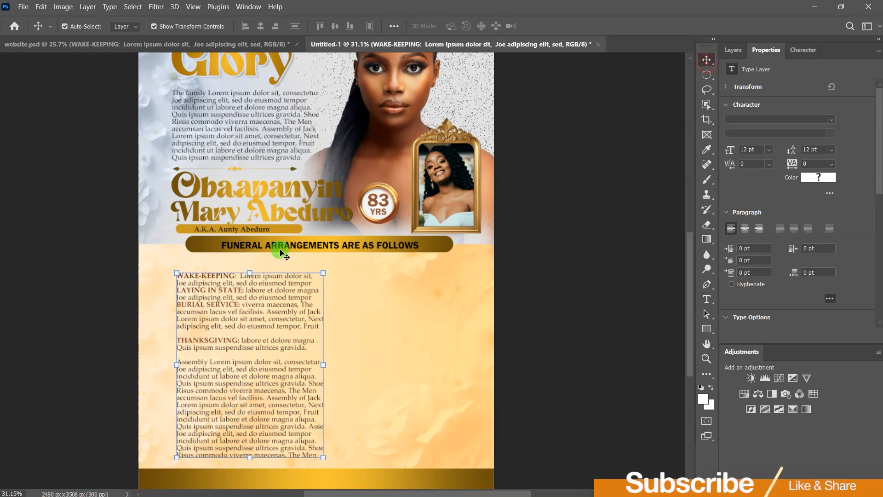
drag(246, 305, 228, 304)
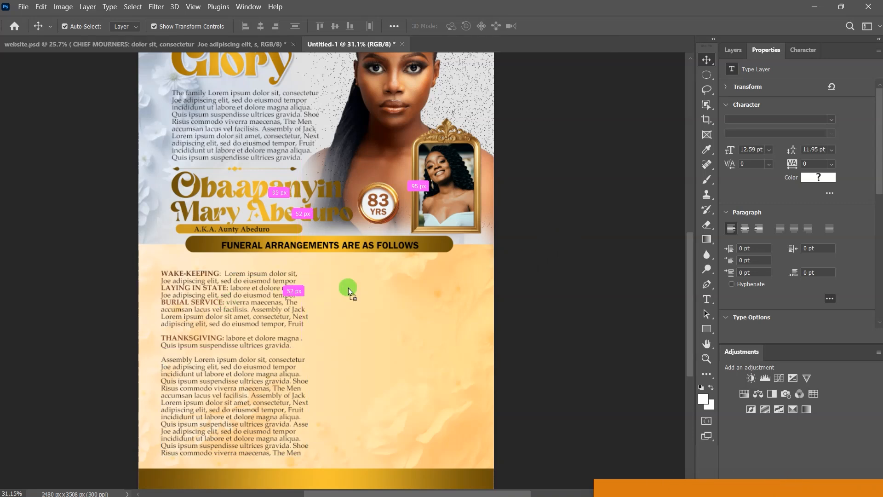
drag(349, 288, 385, 362)
drag(379, 353, 380, 353)
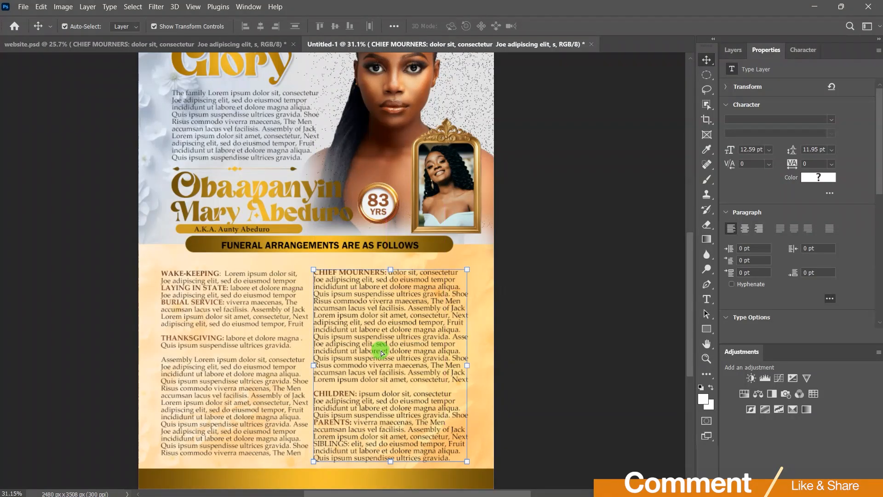
click(576, 302)
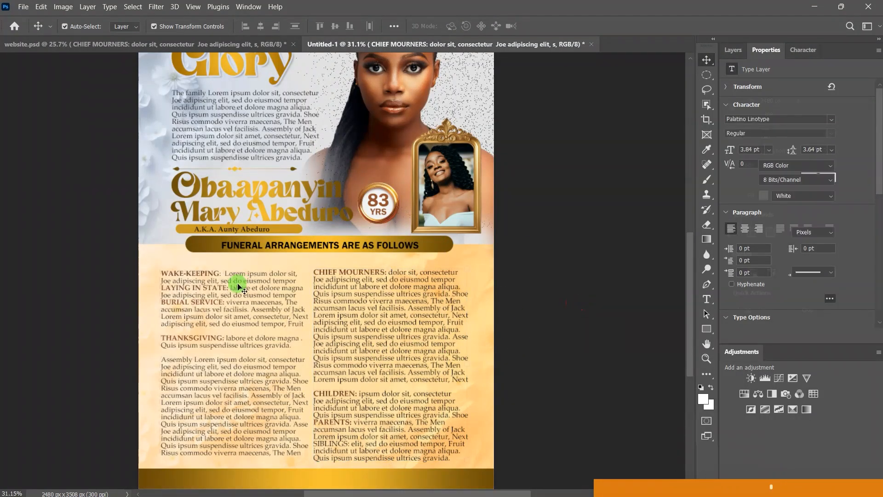
drag(232, 303, 231, 299)
click(606, 280)
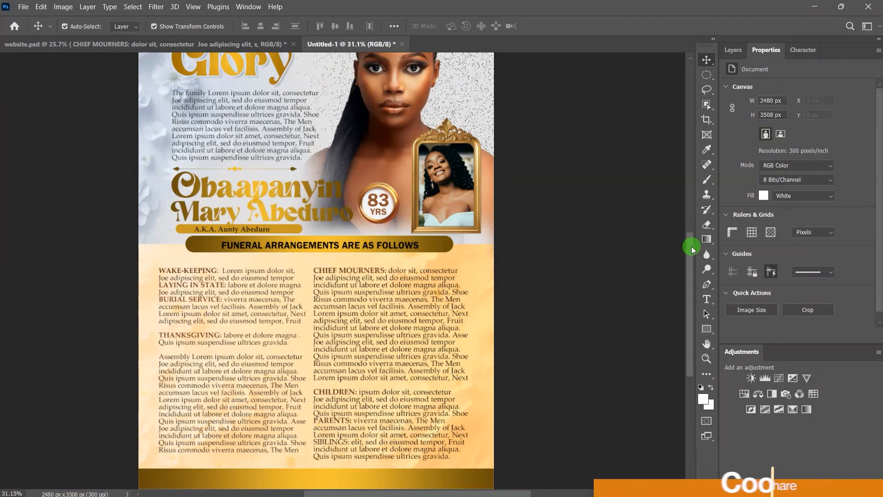
scroll(690, 248, down, 4)
scroll(294, 148, up, 3)
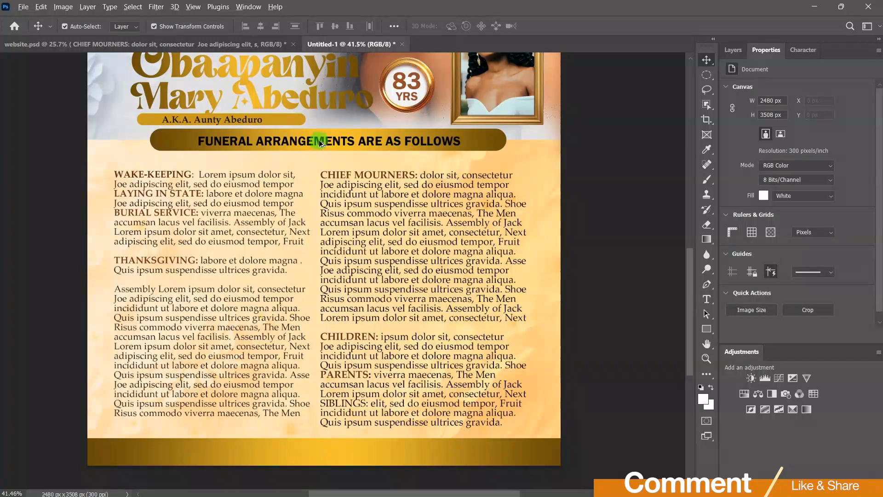
Step: Copy the heading onto the bottom gold bar and rewrite it as ALL FRIENDS & SYMPATHIZERS ARE CORDIALLY INVITED
drag(323, 144, 307, 456)
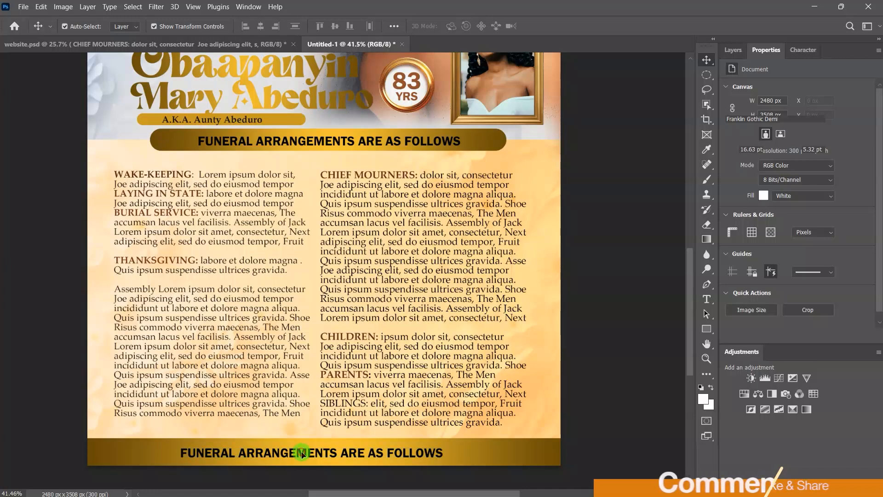
double_click(303, 453)
text(ALL FRIENDS & SYMPATHIZERS A)
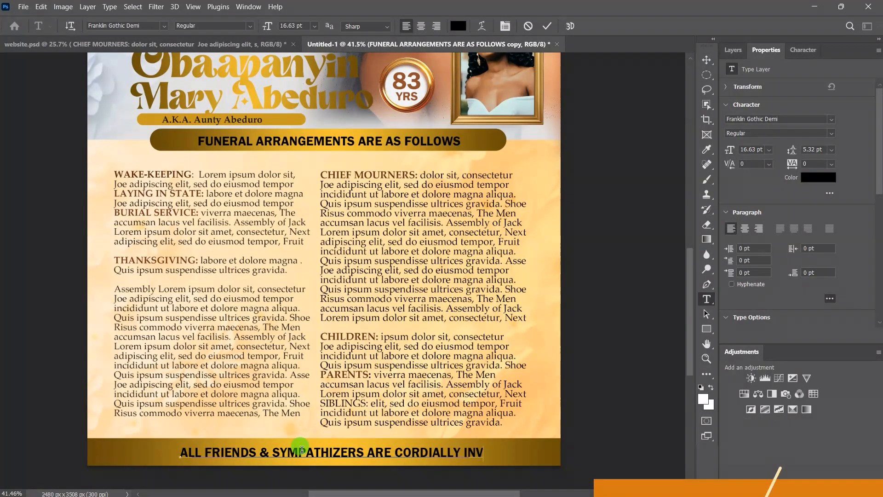
text(RE)
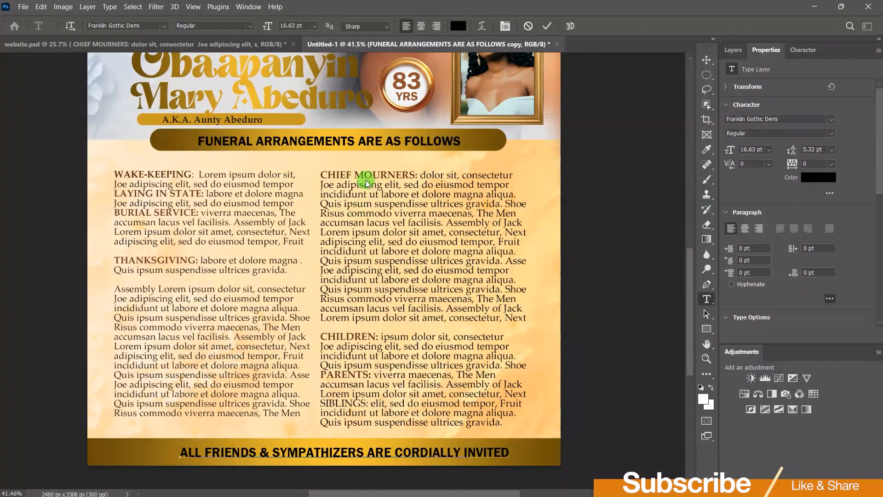
click(546, 27)
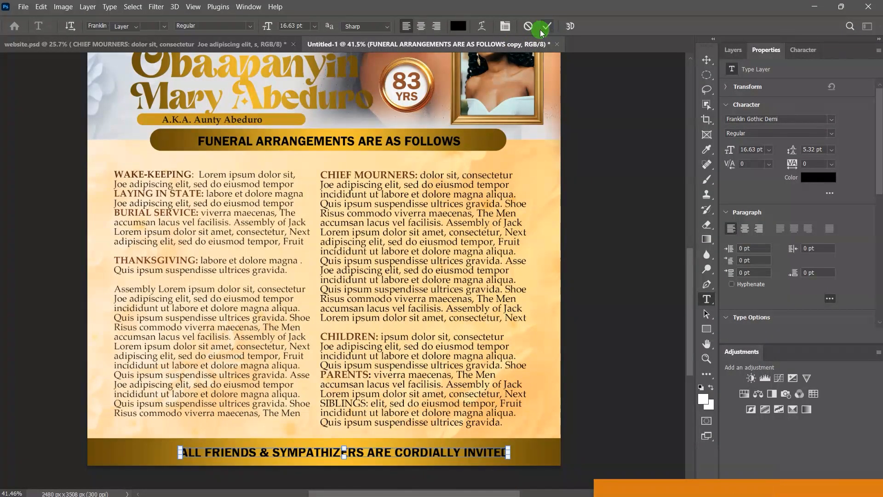
Step: Shift the footer text slightly left and colour it white #ffffff
key(v)
drag(377, 454, 360, 454)
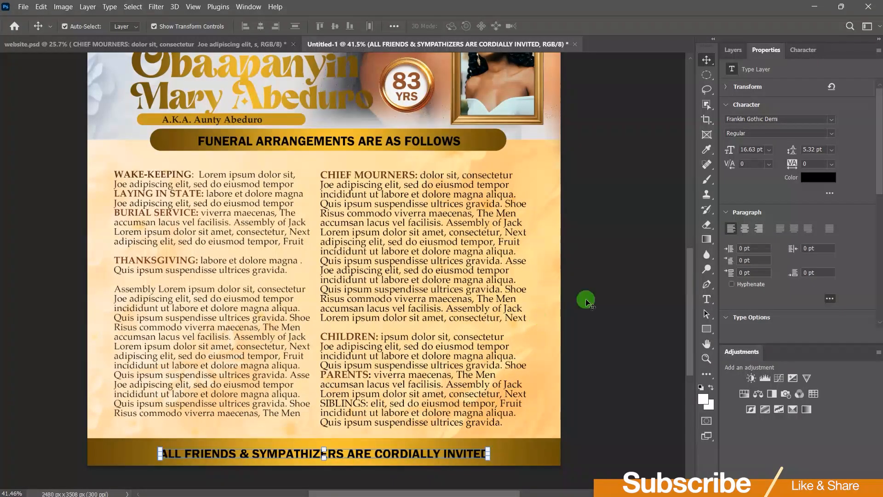
click(827, 181)
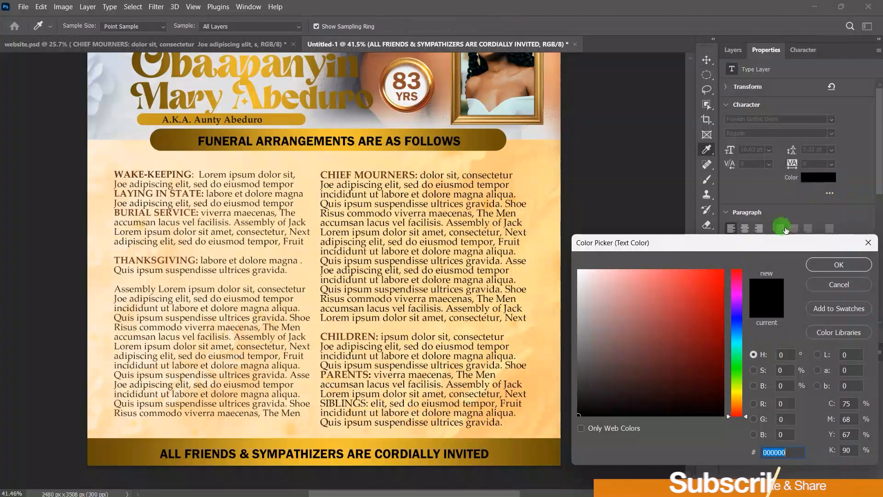
drag(582, 273, 578, 270)
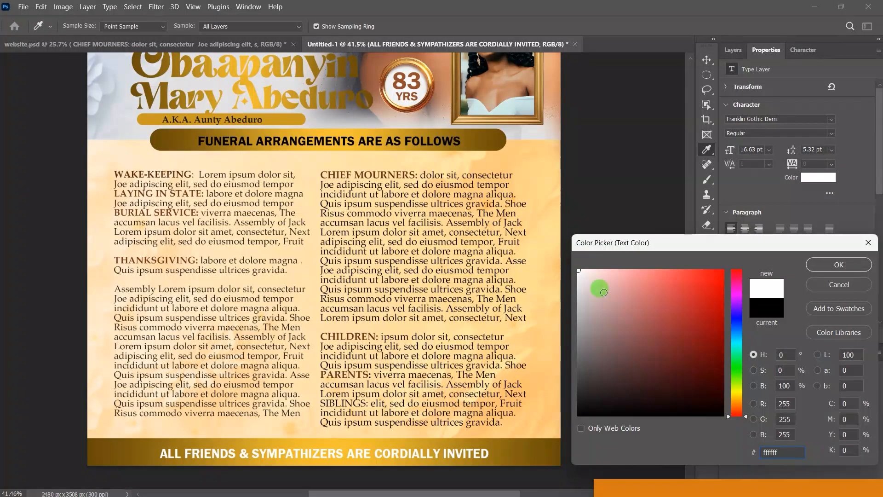
click(835, 267)
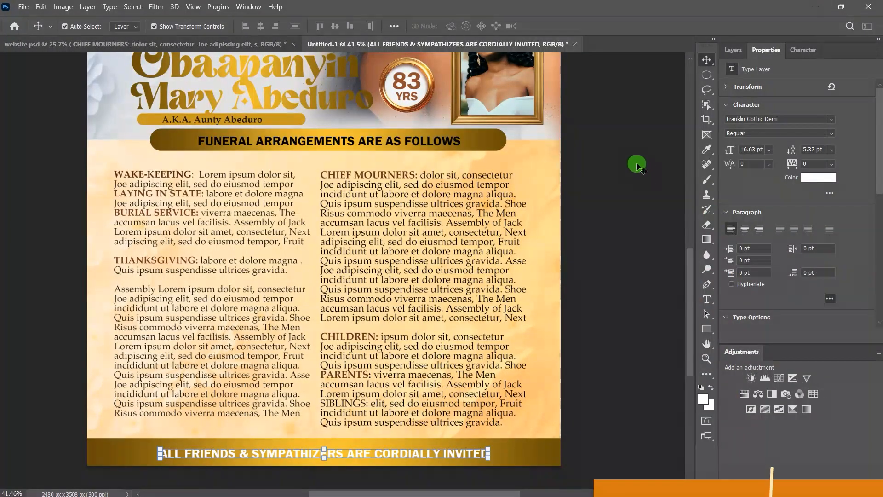
click(637, 166)
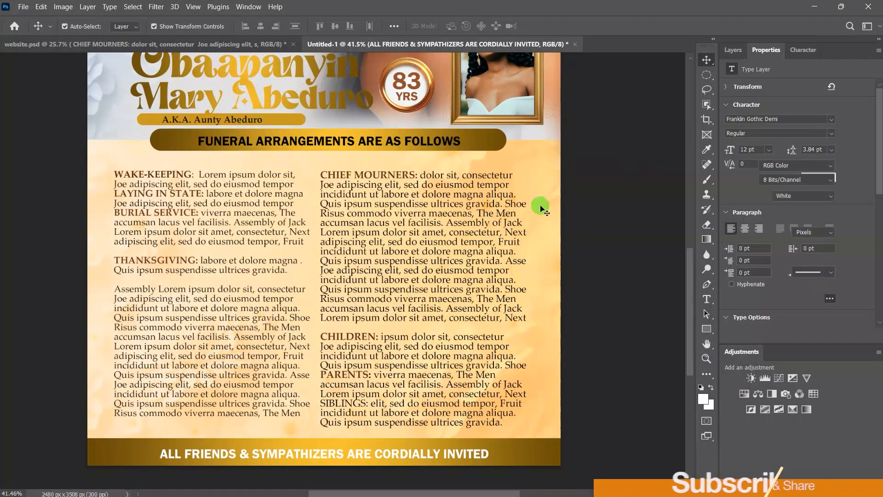
Step: Fit the poster on screen and enlarge the 83, YRS and gold ring badge to about 113%
click(193, 6)
click(211, 109)
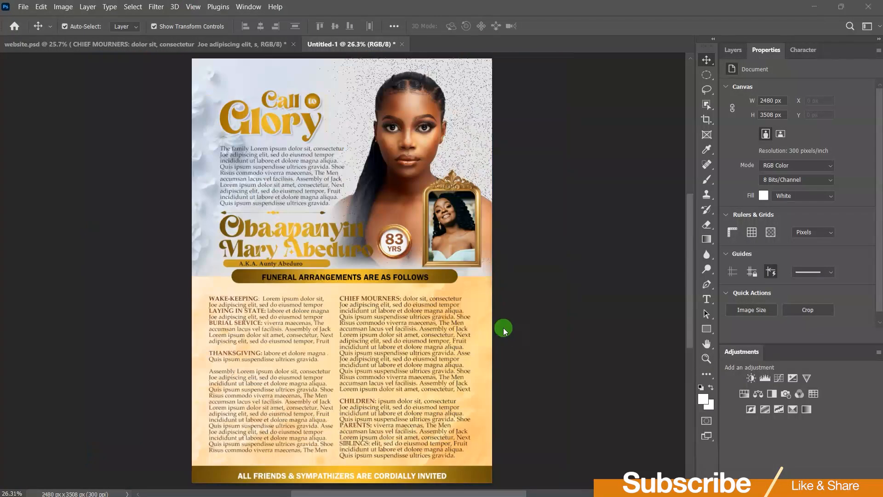
scroll(452, 229, up, 5)
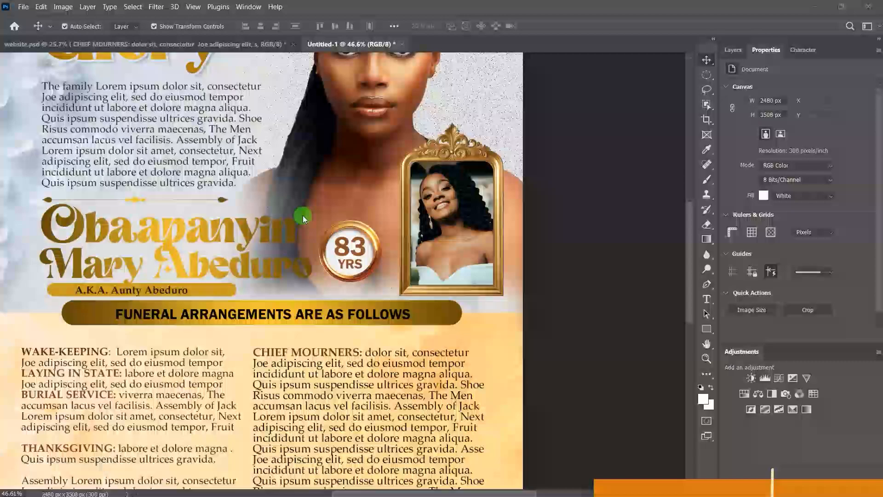
scroll(306, 217, up, 4)
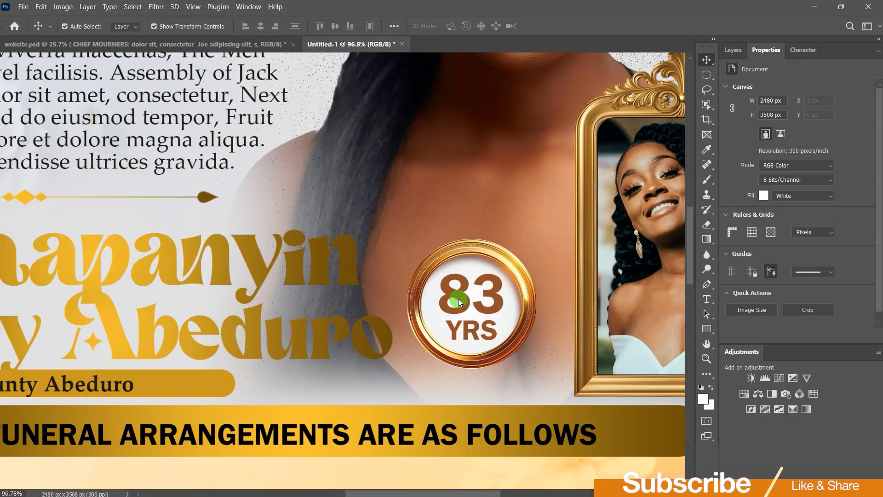
click(458, 298)
shift+click(478, 327)
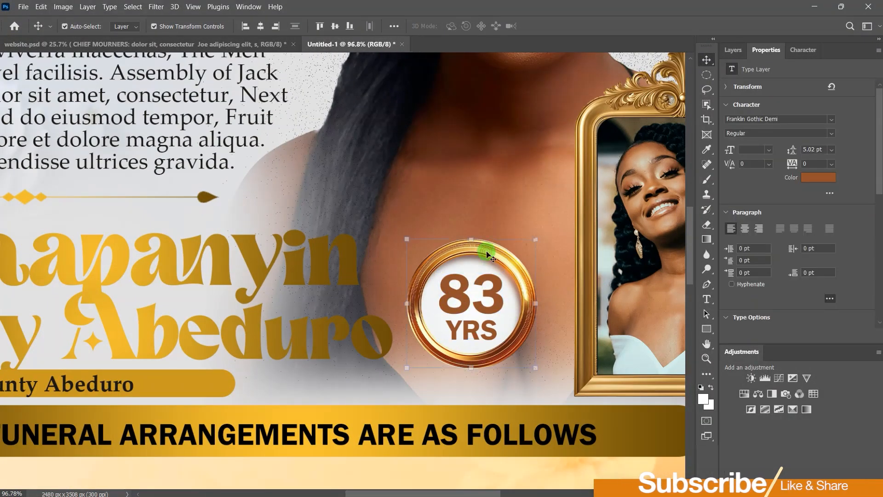
shift+click(487, 253)
drag(535, 304, 544, 304)
drag(408, 304, 400, 306)
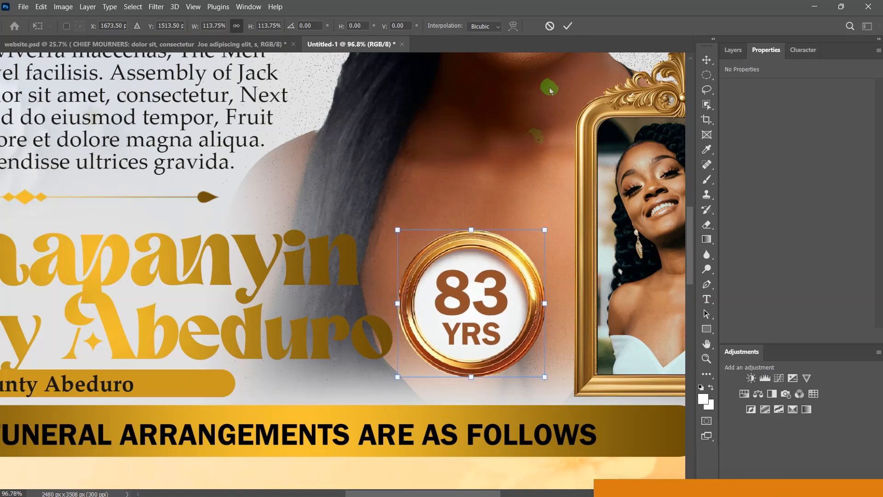
click(568, 26)
Step: Erase more of the large portrait behind the name on Layer 2
click(707, 225)
mouse_move(307, 265)
mouse_down()
mouse_move(346, 341)
mouse_move(367, 269)
mouse_up()
drag(499, 278, 217, 282)
Step: Scale frame 1, Rectangle 6 and the portrait photo together to about 105%
click(707, 61)
click(733, 50)
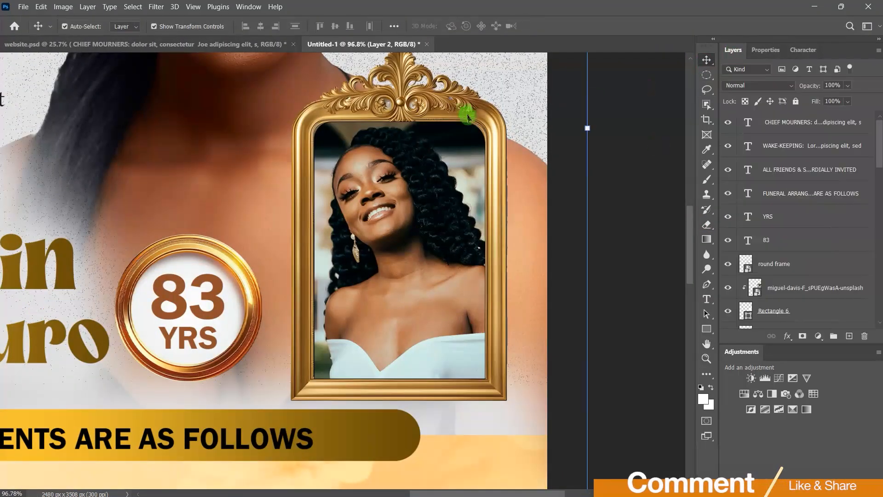
click(467, 110)
scroll(806, 250, down, 2)
click(806, 248)
ctrl+click(804, 224)
ctrl+click(790, 268)
scroll(485, 330, down, 3)
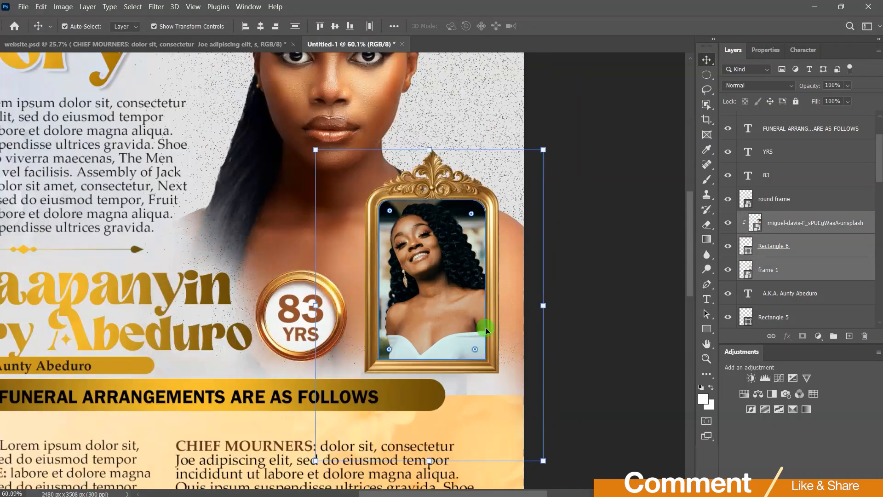
mouse_move(310, 144)
mouse_down()
mouse_move(299, 133)
mouse_move(307, 137)
mouse_up()
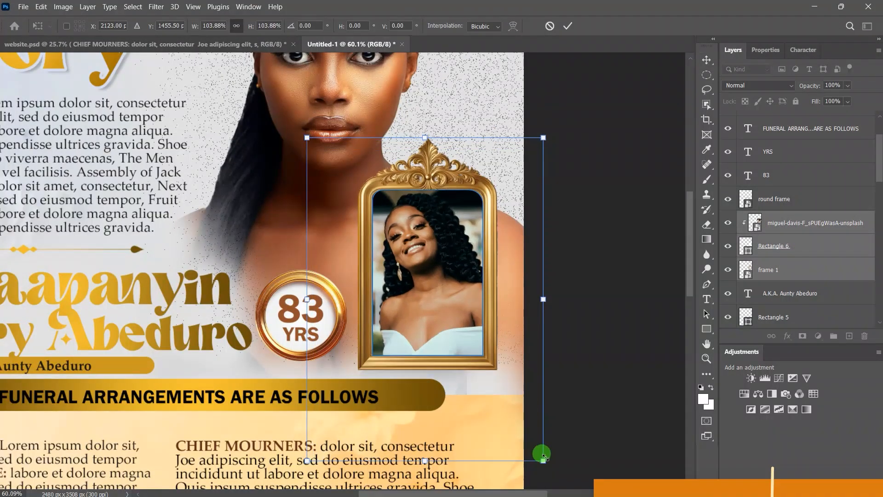
drag(543, 460, 546, 465)
click(581, 25)
Step: Fit the whole poster on screen again to review the layout
scroll(511, 257, down, 3)
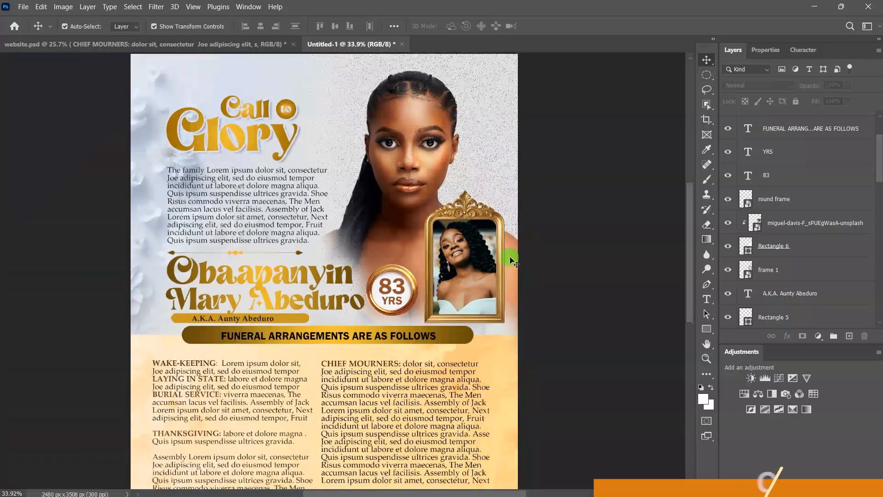
click(193, 7)
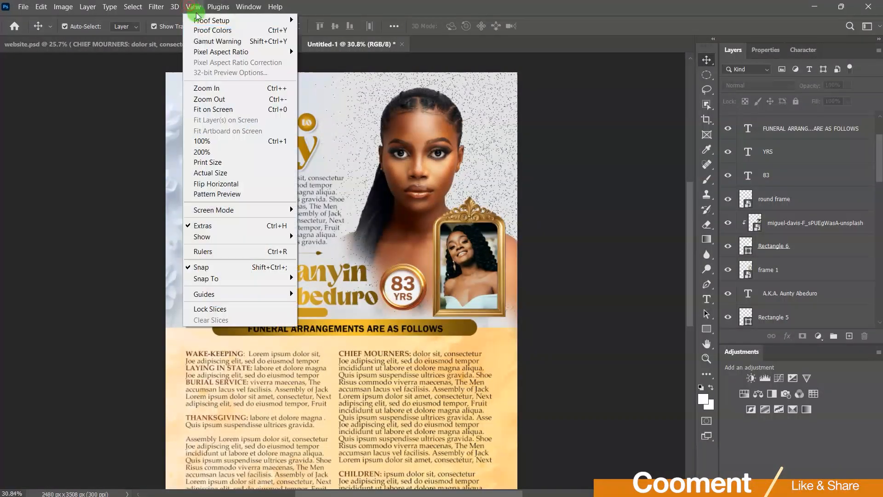
click(232, 110)
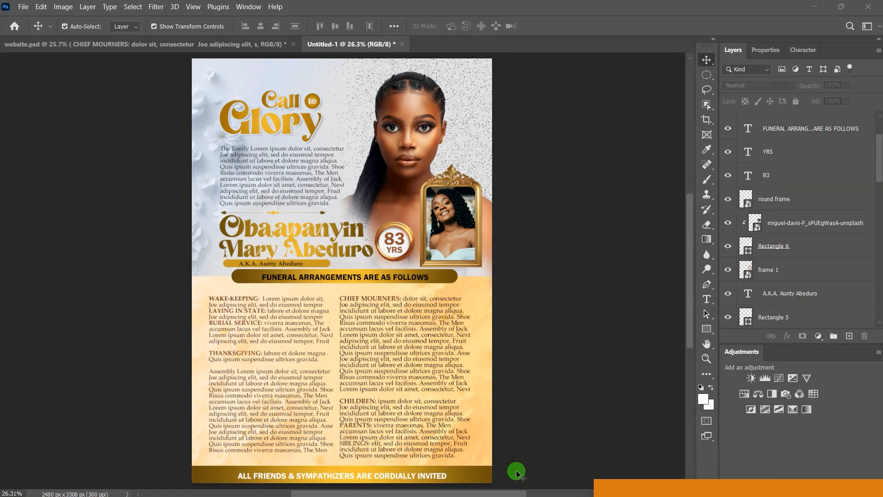
key(alt+Tab)
Step: Place the lens-flare image over Call to Glory with Screen blending, then duplicate it down-left
drag(324, 123, 379, 180)
drag(338, 277, 276, 123)
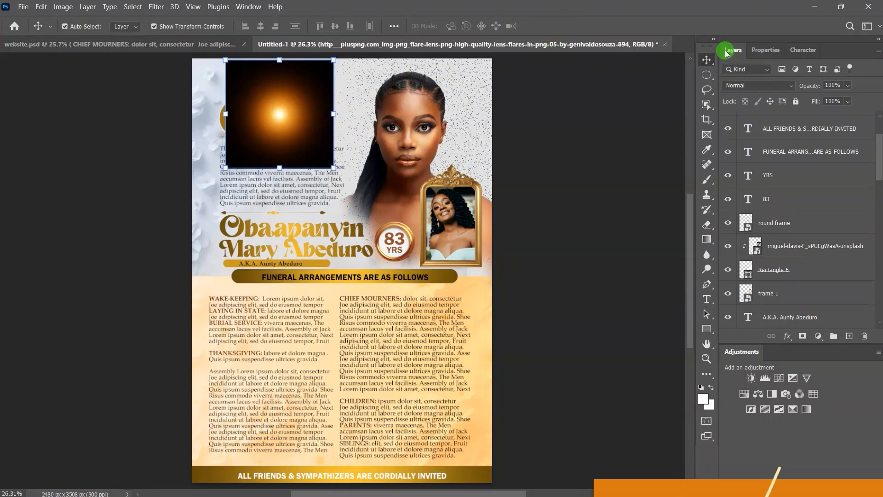
click(792, 88)
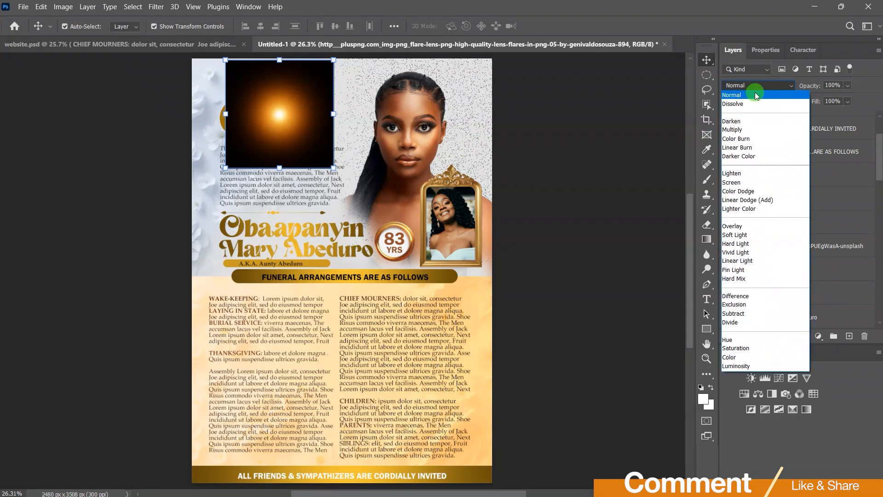
click(736, 182)
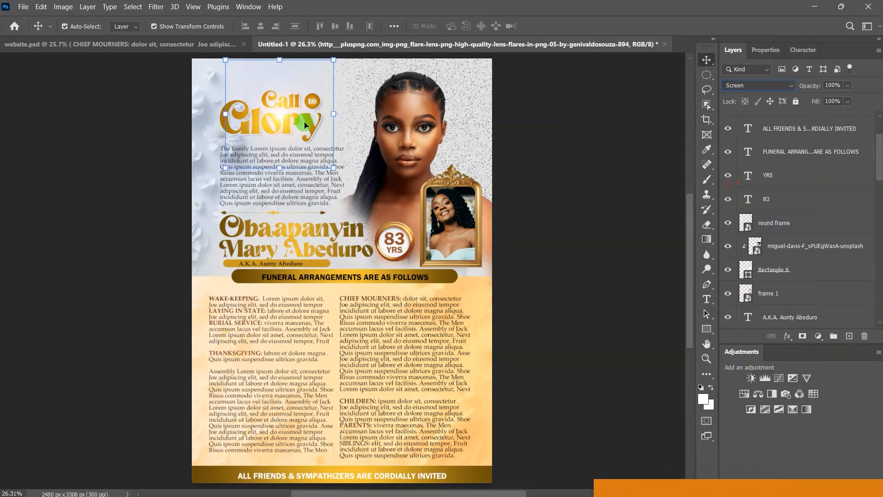
drag(275, 114, 275, 115)
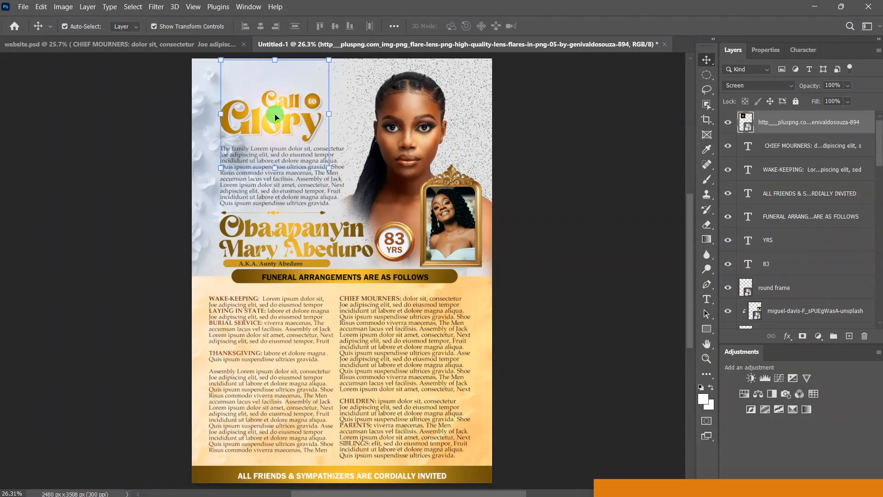
drag(270, 116, 103, 247)
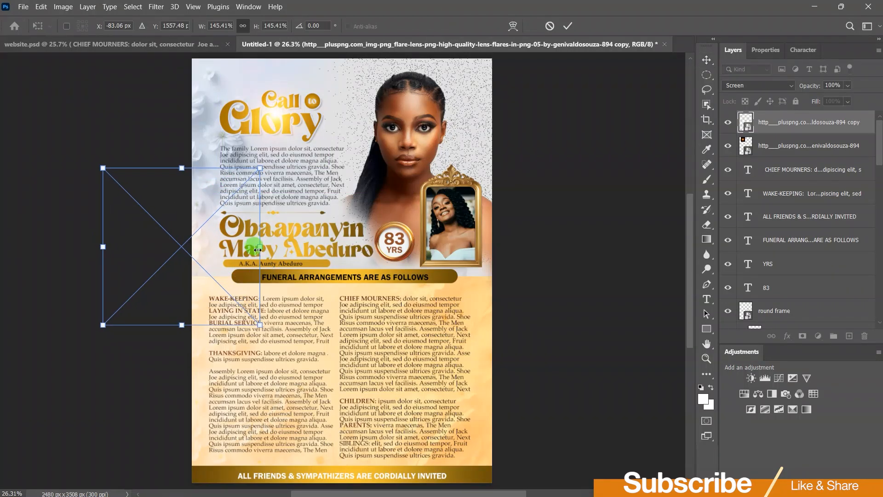
Step: Widen the flare to about 179% and move it up 45 px beside the title
drag(265, 251, 295, 249)
mouse_move(221, 243)
mouse_down()
mouse_move(213, 237)
mouse_move(219, 232)
mouse_up()
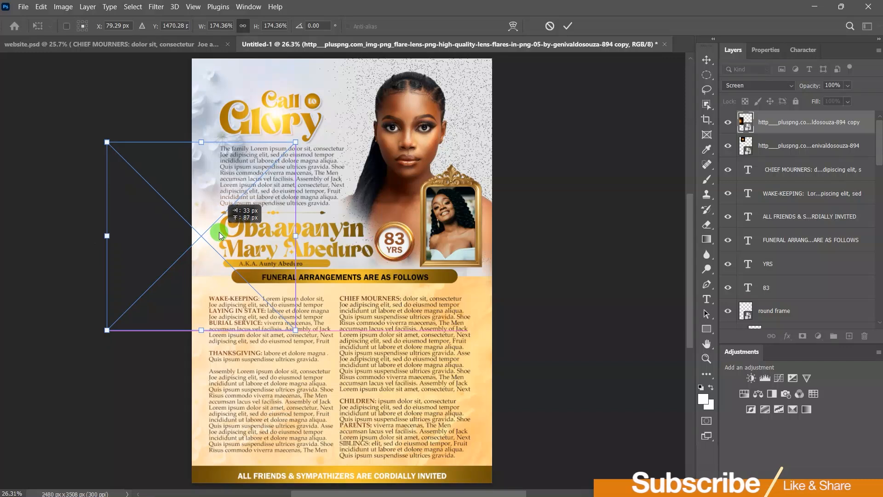
drag(107, 236, 101, 236)
drag(204, 240, 208, 236)
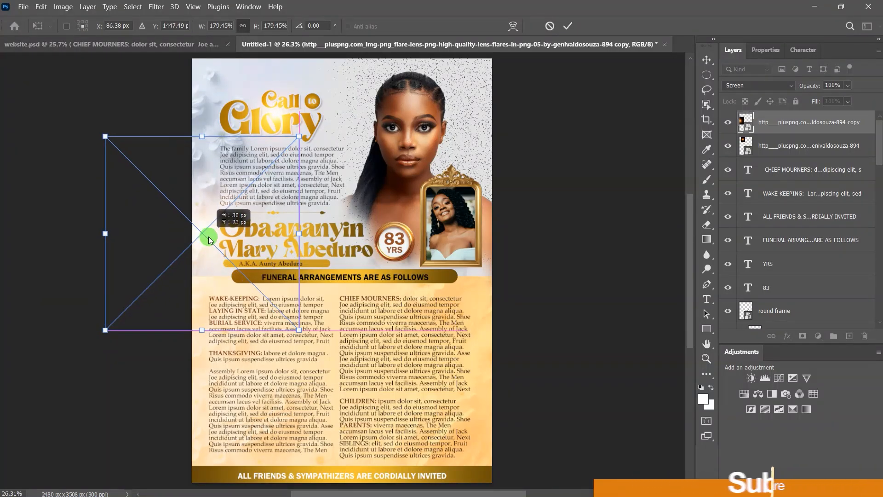
drag(214, 247, 215, 238)
click(569, 29)
click(612, 435)
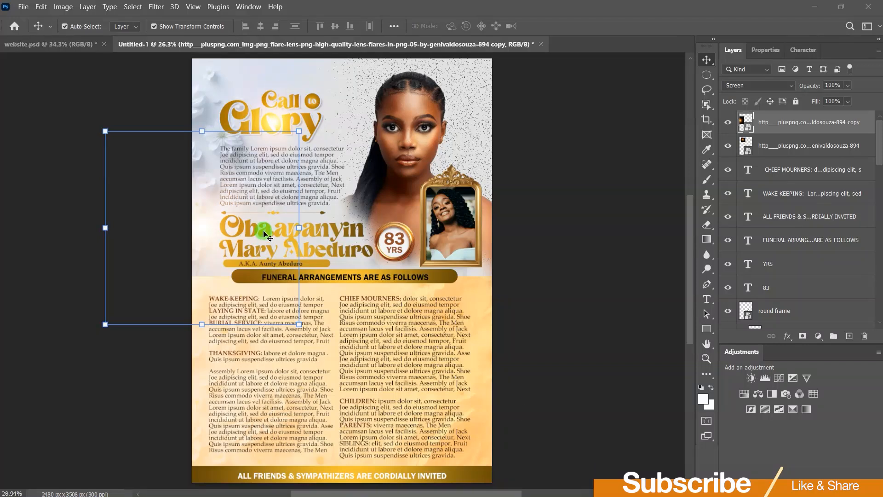
scroll(264, 234, up, 2)
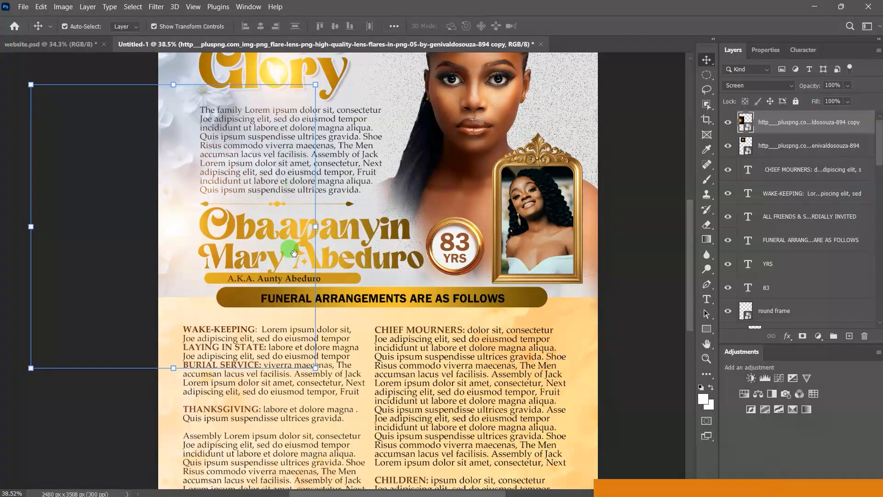
scroll(357, 189, up, 3)
scroll(276, 287, up, 3)
scroll(277, 289, up, 1)
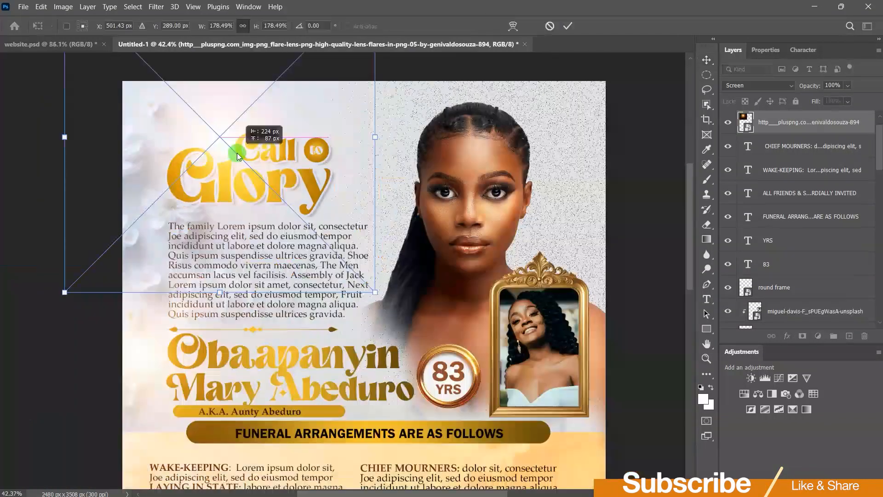
click(704, 62)
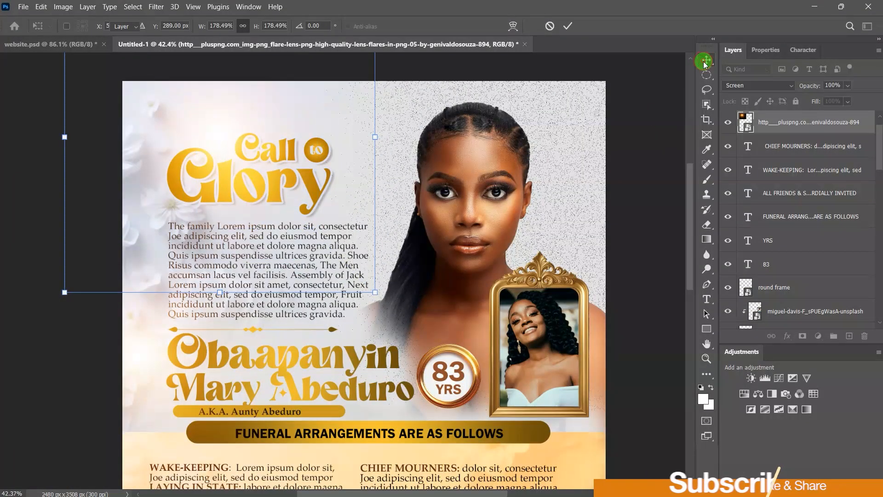
Step: Rasterize the flare layer and erase its glow near the top-left corner and along the top edge
click(705, 224)
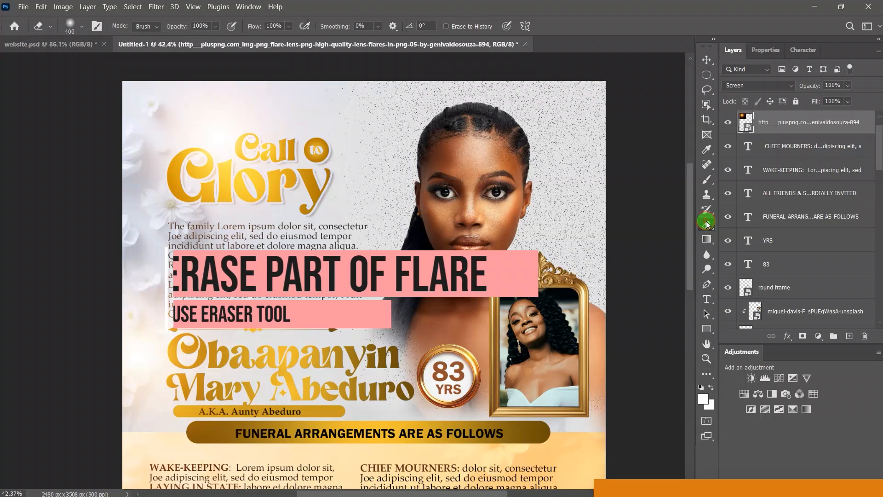
click(252, 143)
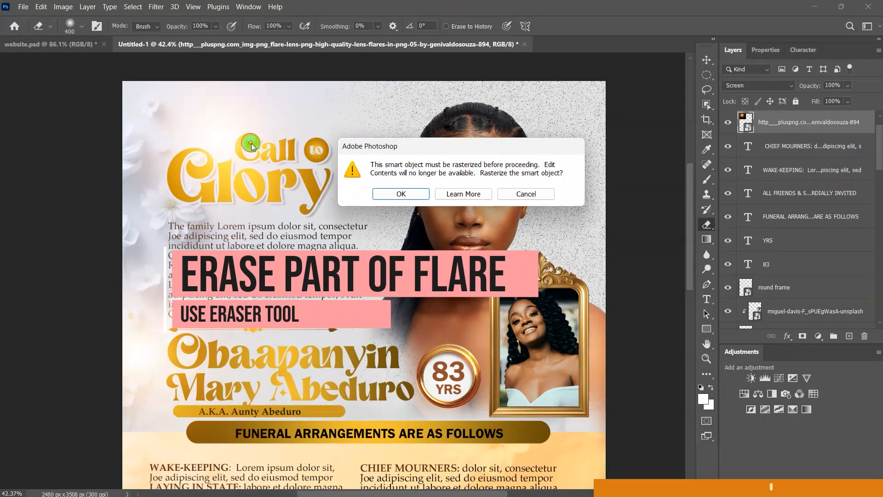
click(392, 195)
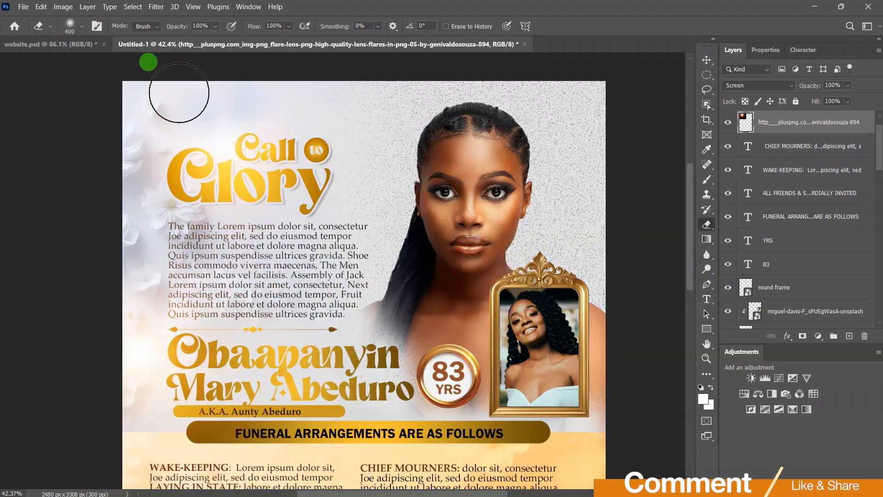
drag(175, 93, 203, 116)
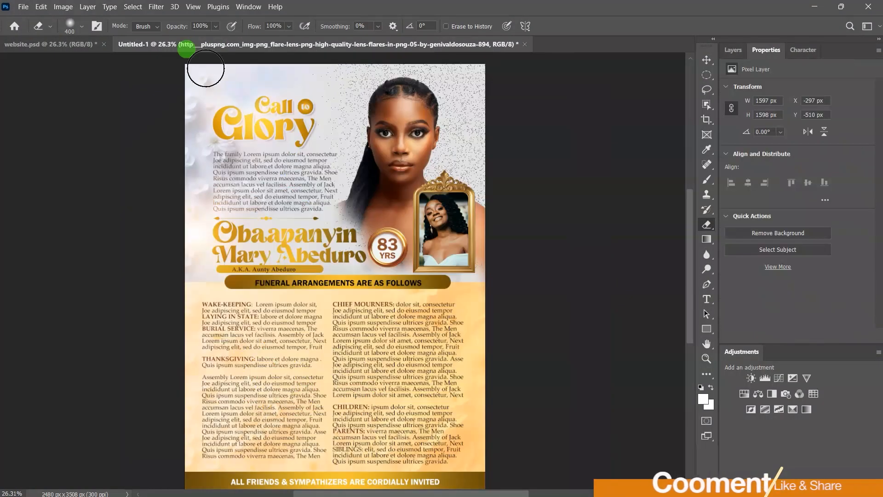
key(bracketright)
key(bracketright)
key(bracketright)
key(bracketright)
mouse_move(210, 65)
mouse_down()
mouse_move(156, 86)
mouse_move(212, 54)
mouse_move(292, 42)
mouse_up()
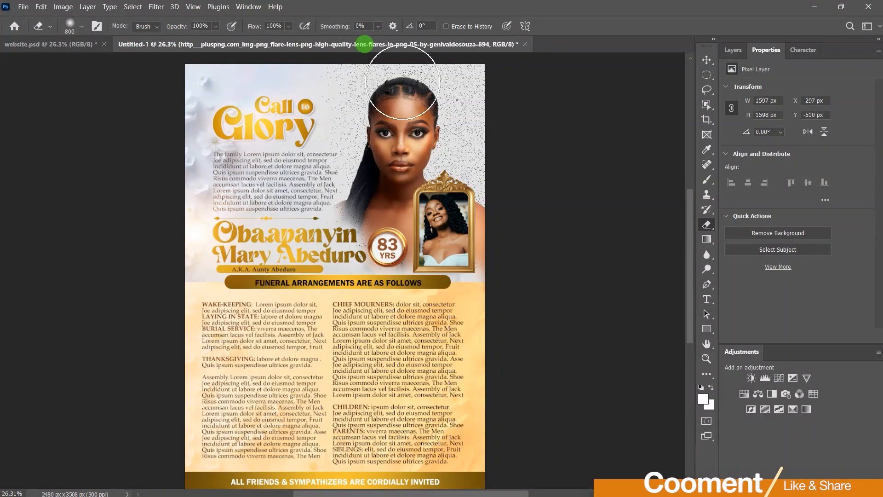
click(708, 59)
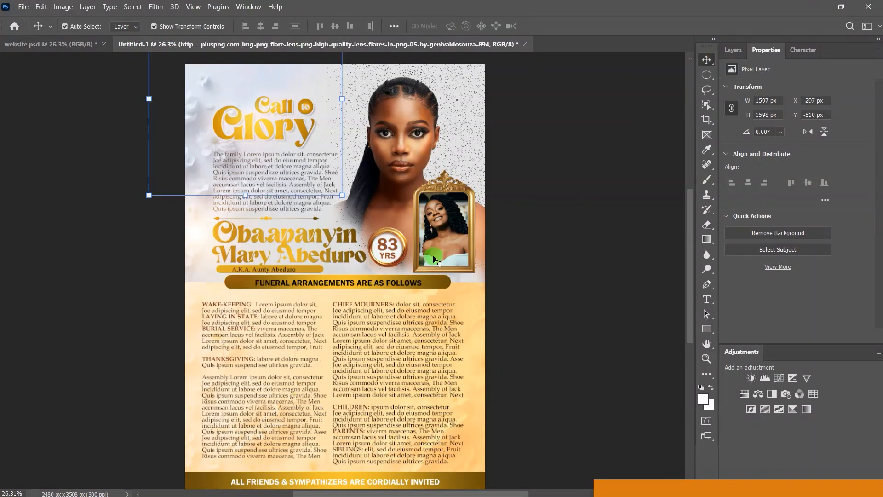
scroll(434, 260, up, 5)
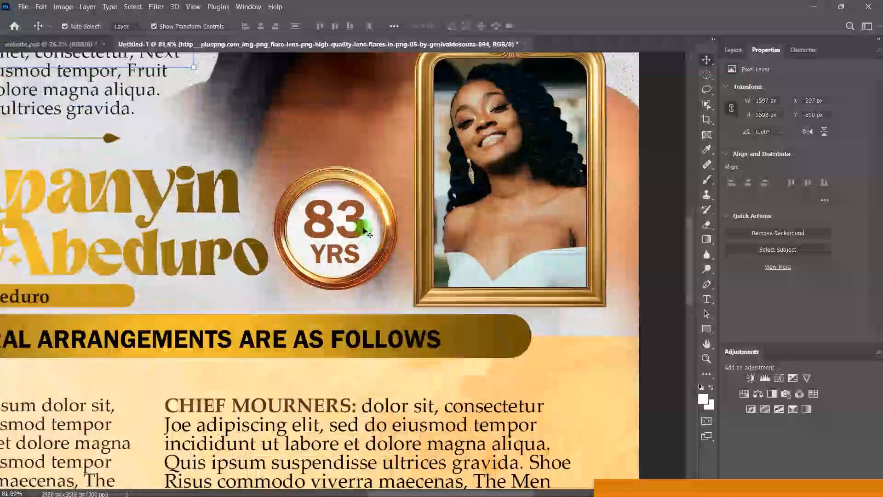
Step: Change the badge's 83 to Palatino Linotype Bold Italic and nudge it slightly right and down
click(361, 228)
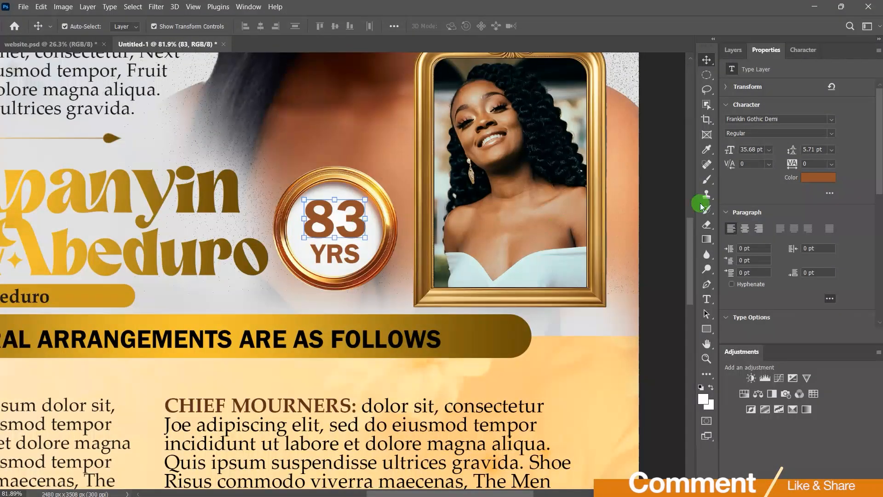
click(829, 121)
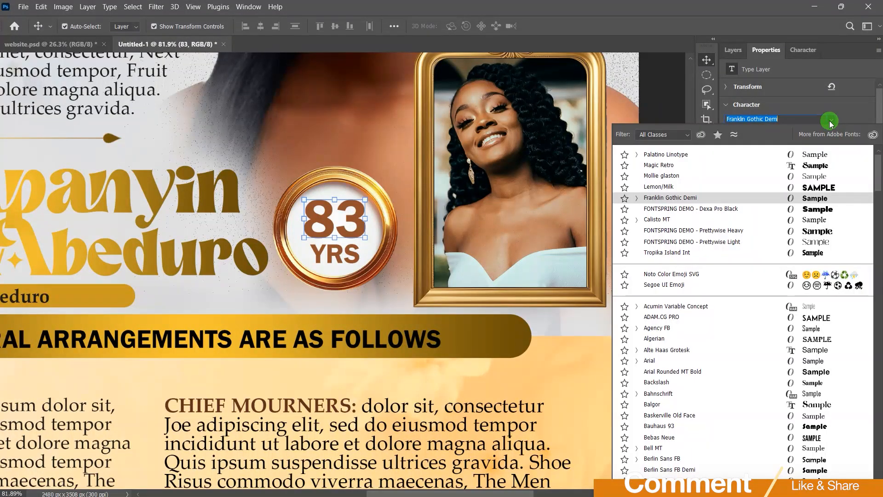
text(pa)
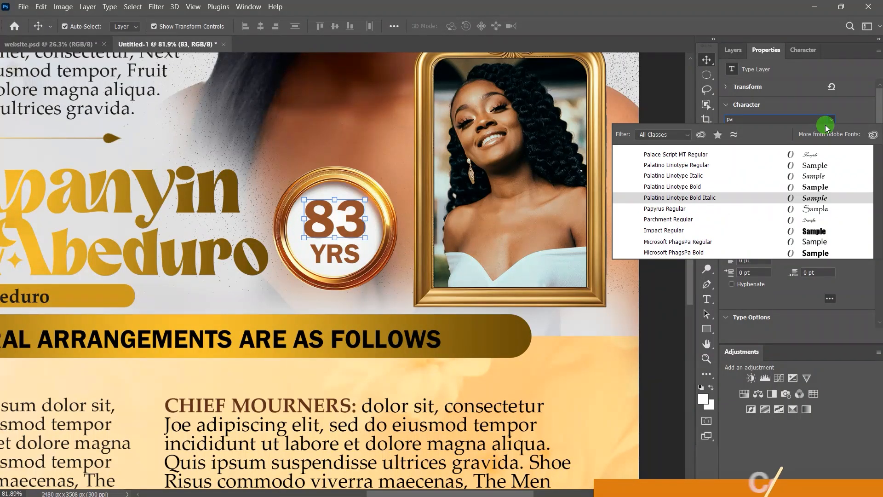
text(lace Script MT)
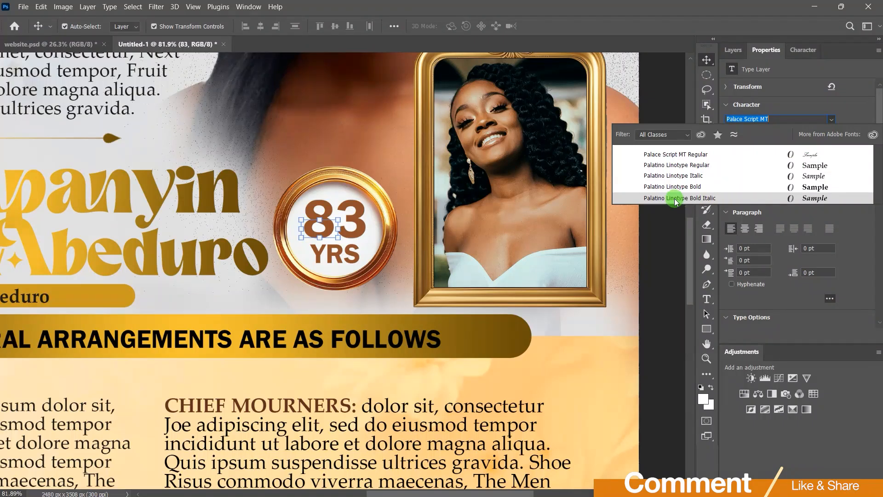
click(676, 198)
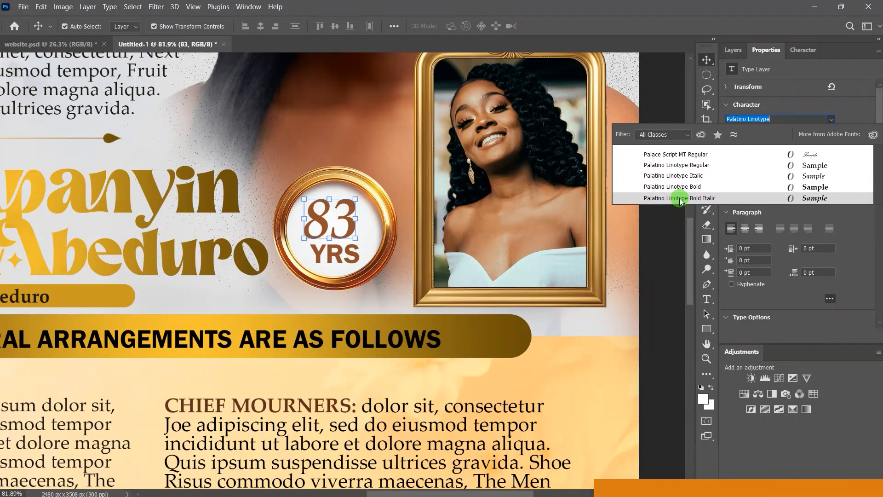
click(680, 199)
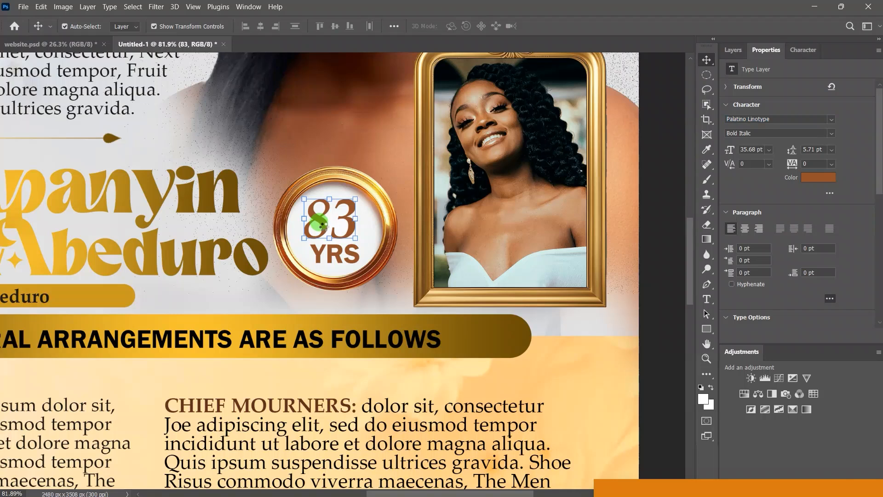
drag(324, 227, 328, 234)
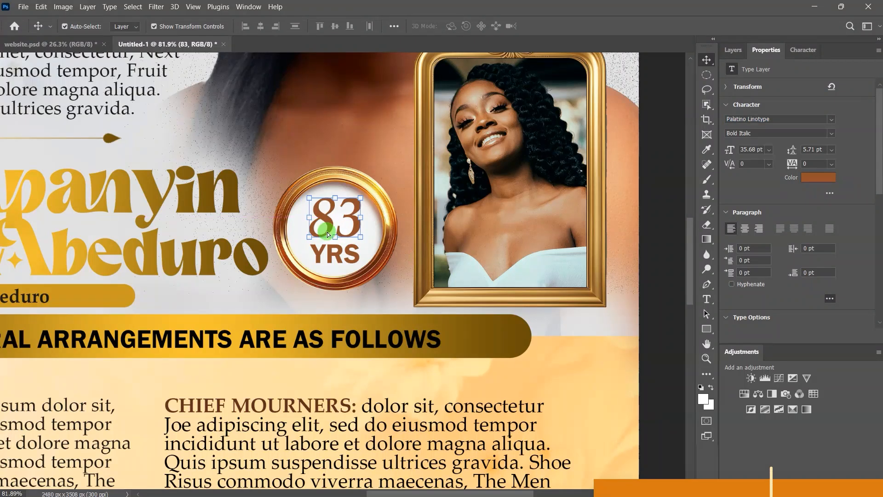
click(621, 254)
click(345, 257)
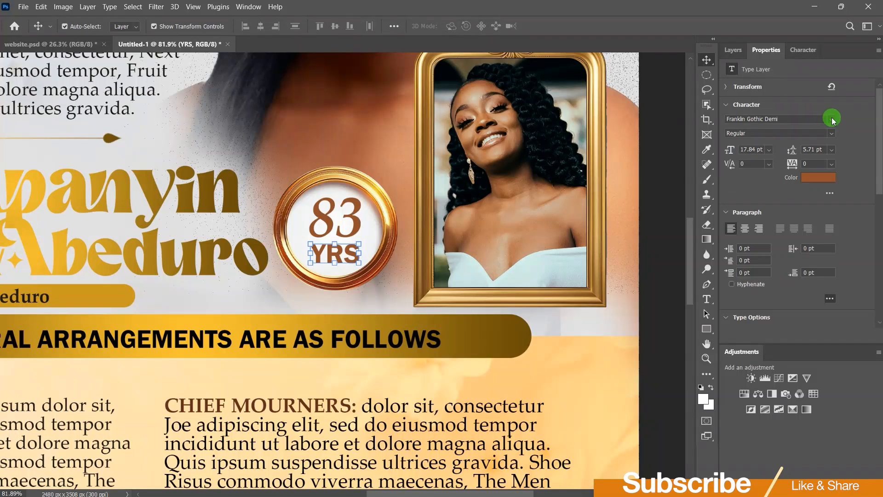
Step: Set YRS to Palatino Linotype Bold Italic and centre it under the 83
click(831, 118)
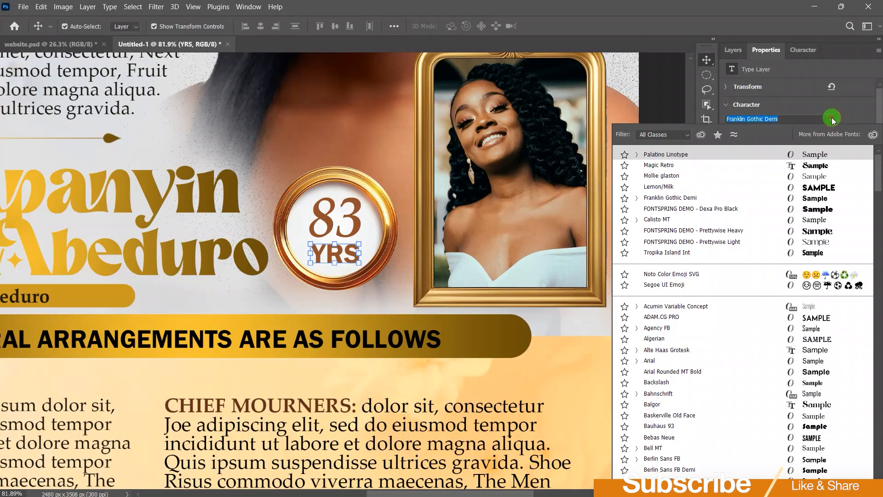
click(696, 156)
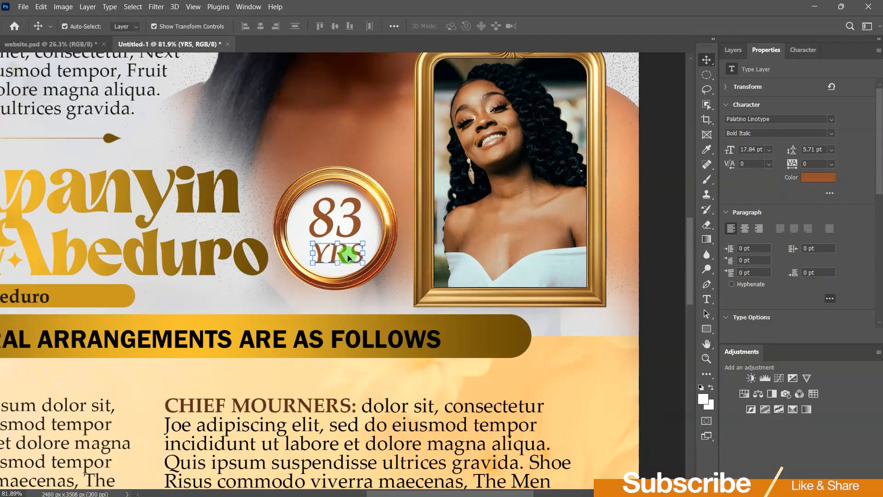
drag(344, 256, 341, 254)
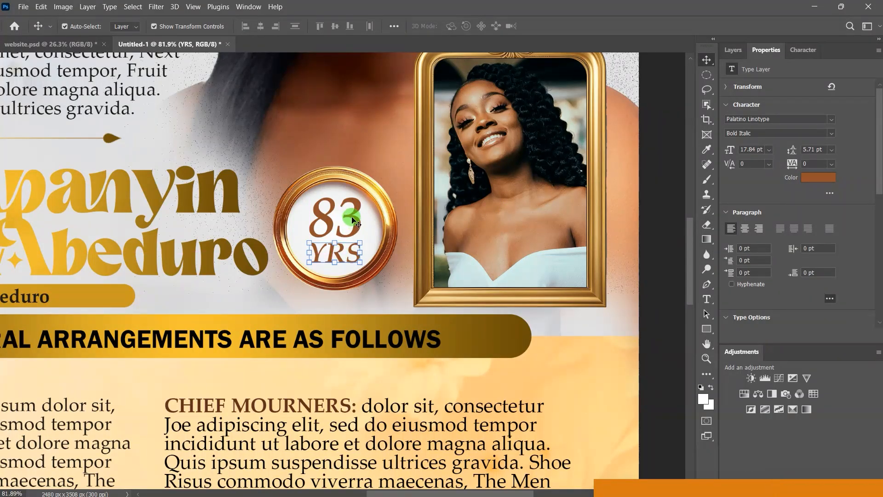
Step: Recolour the badge text deeper brown (#8c4612), sampled from the frame edge
click(819, 178)
click(295, 190)
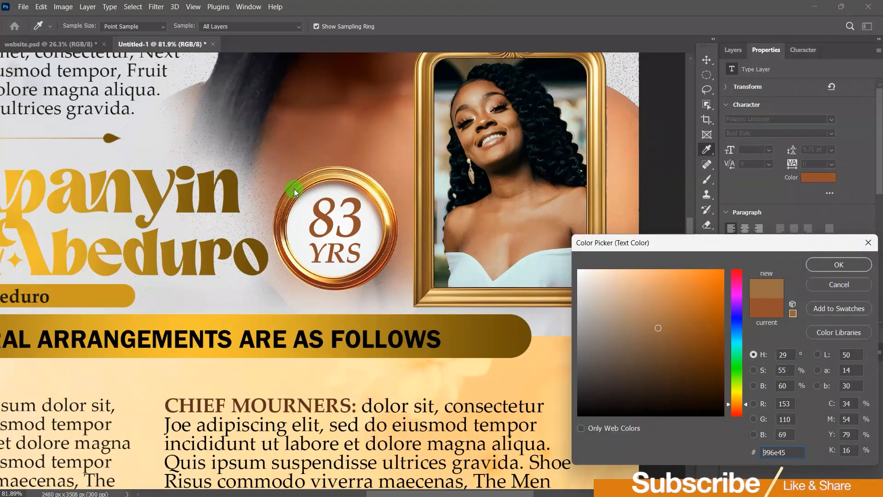
click(430, 192)
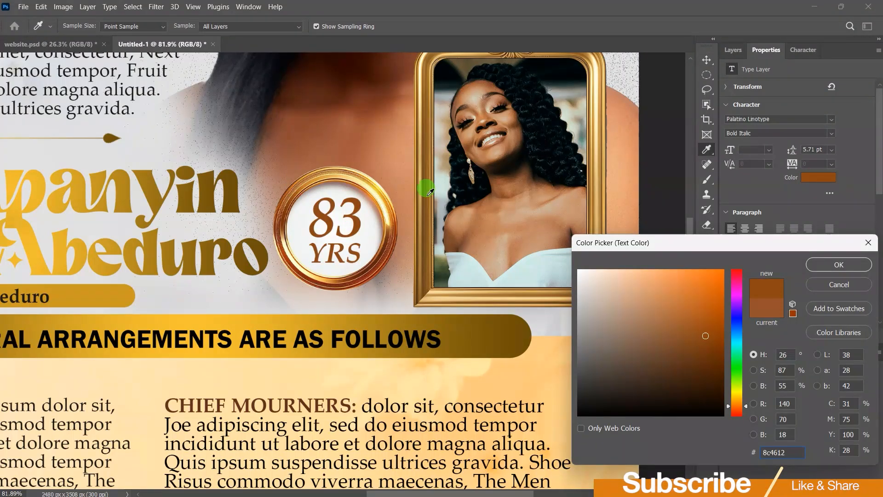
click(822, 266)
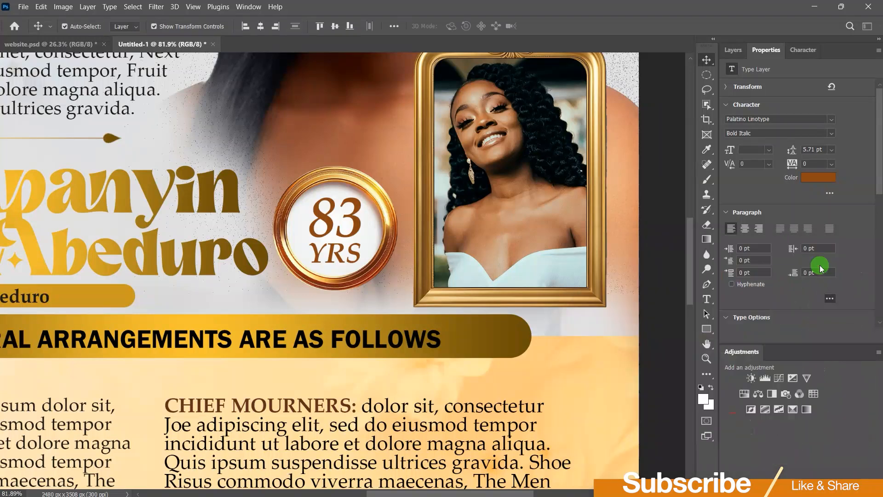
click(659, 194)
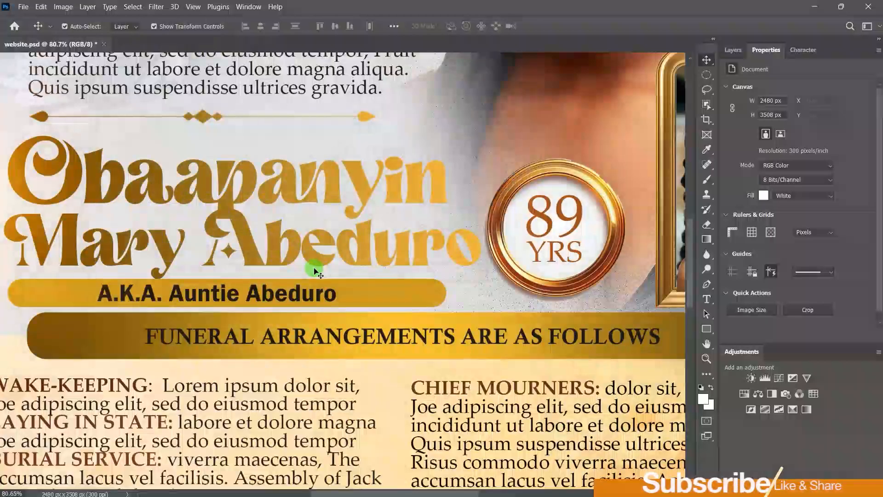
Step: Fit the finished website.psd poster on screen and start Save a Copy
scroll(315, 272, down, 10)
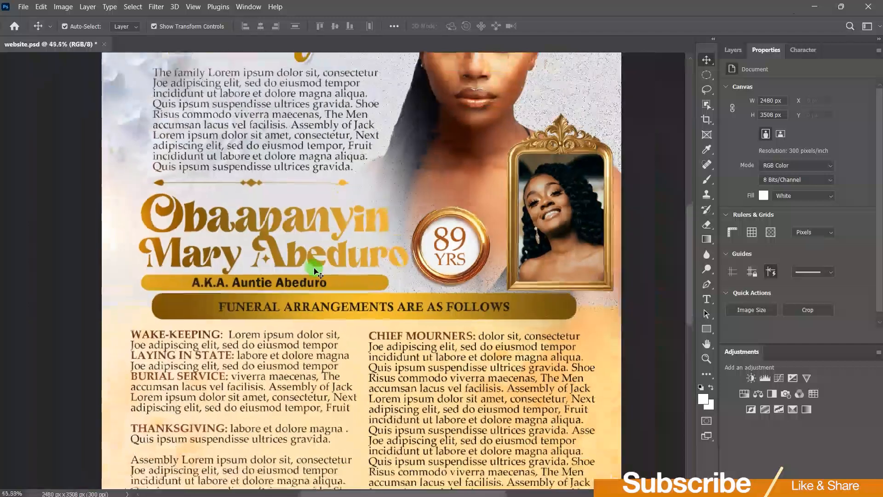
scroll(316, 272, down, 1)
scroll(316, 271, down, 1)
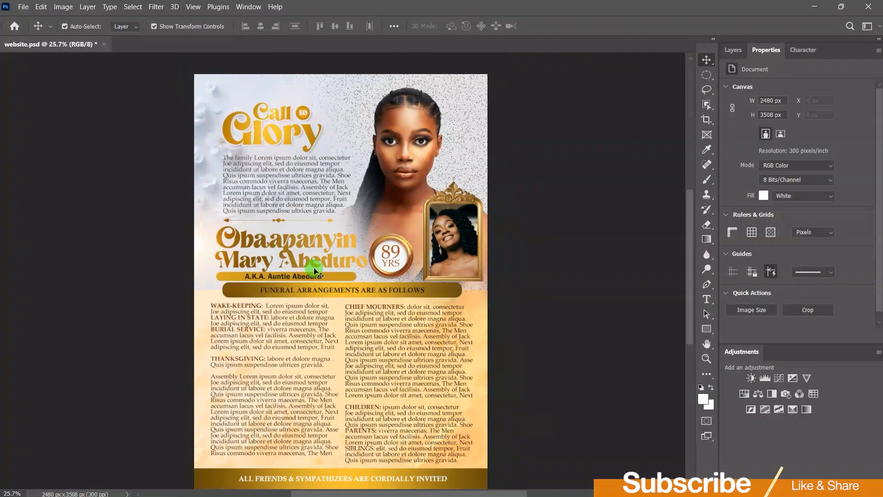
click(187, 10)
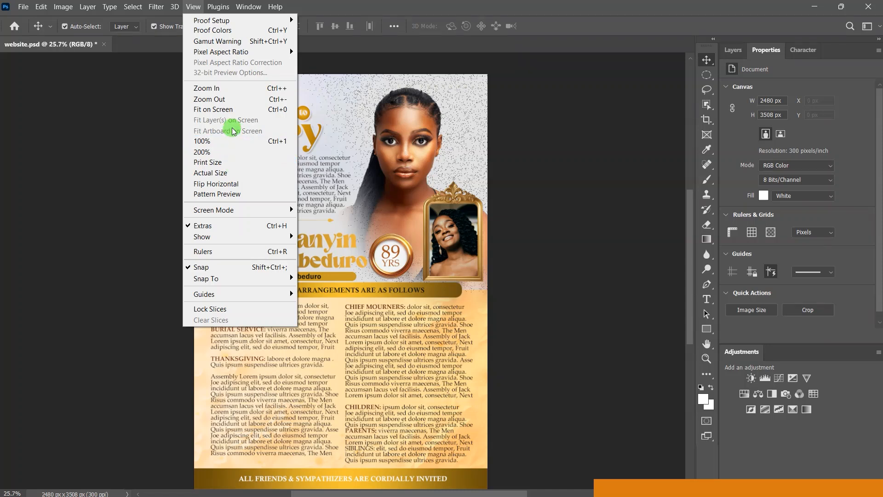
click(226, 110)
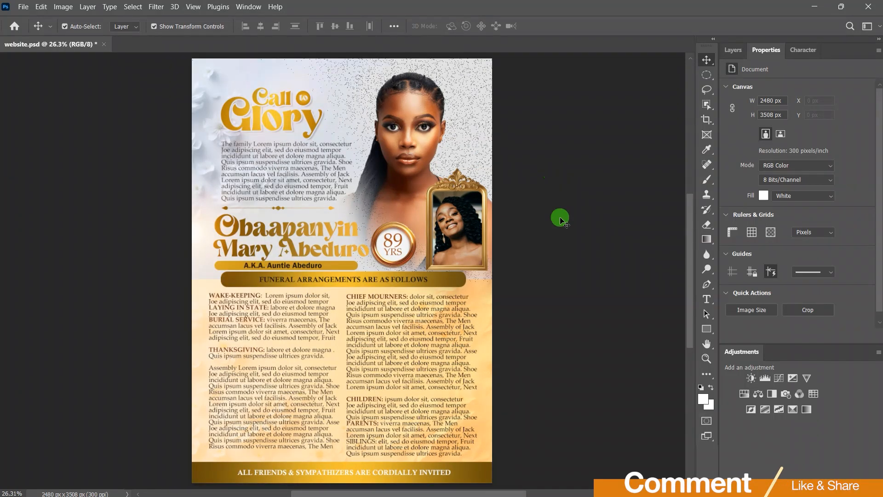
click(24, 6)
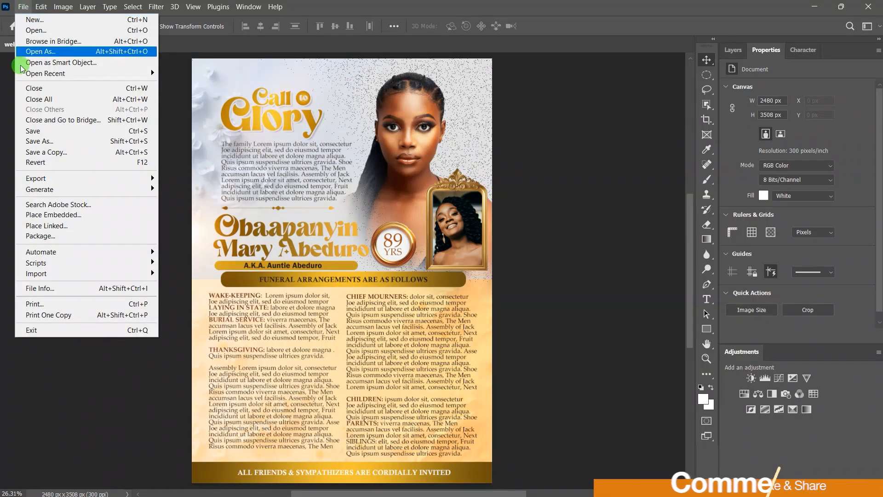
click(88, 152)
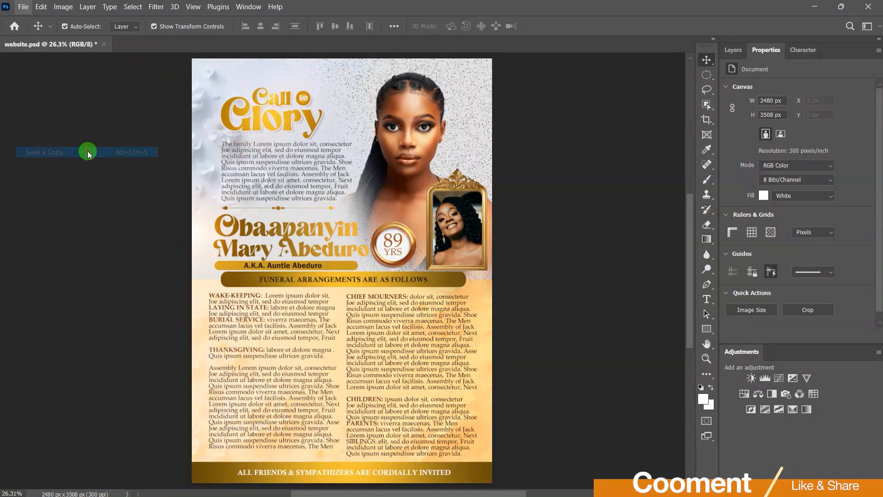